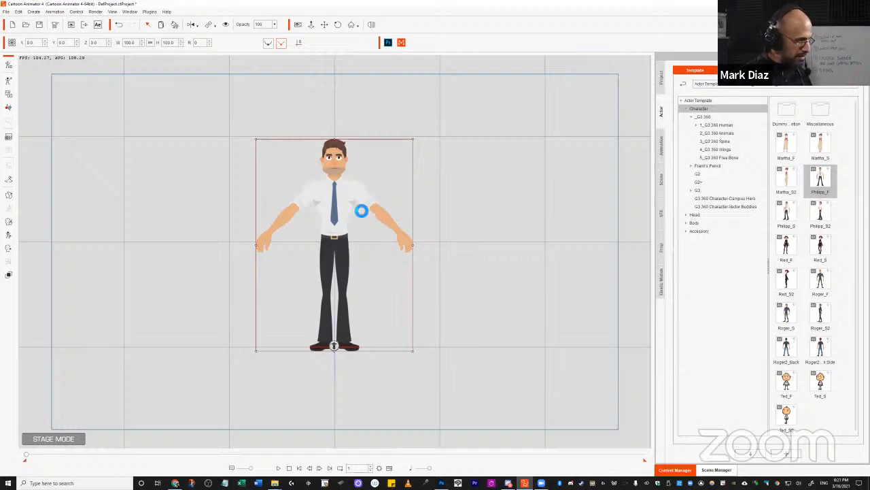
Open the 2D Motion Key Editor for the character and rotate both upper arms down to his sides at frame 1
key("k")
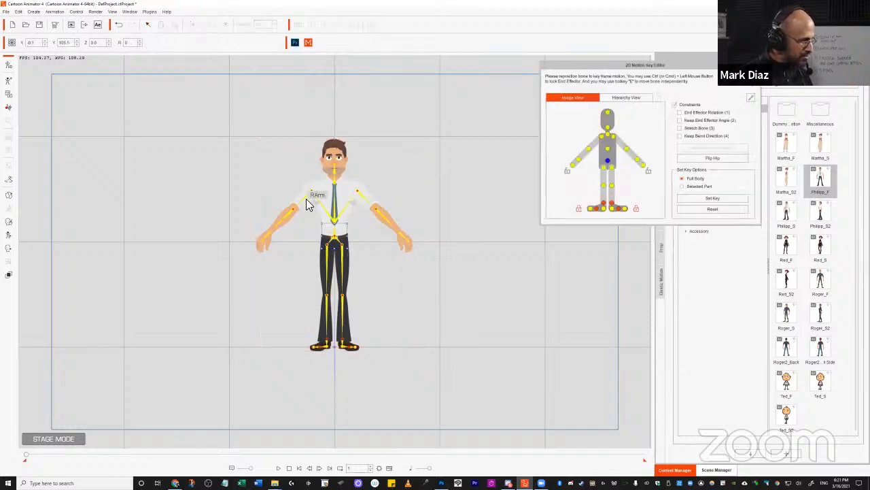
left_click_drag(305, 202, 319, 212)
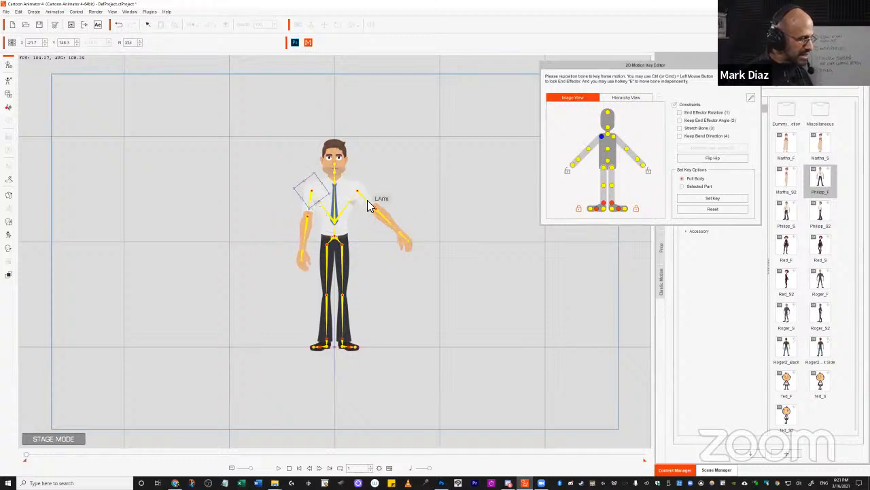
mouse_move(367, 206)
left_mouse_down()
mouse_move(379, 200)
mouse_move(369, 207)
left_mouse_up()
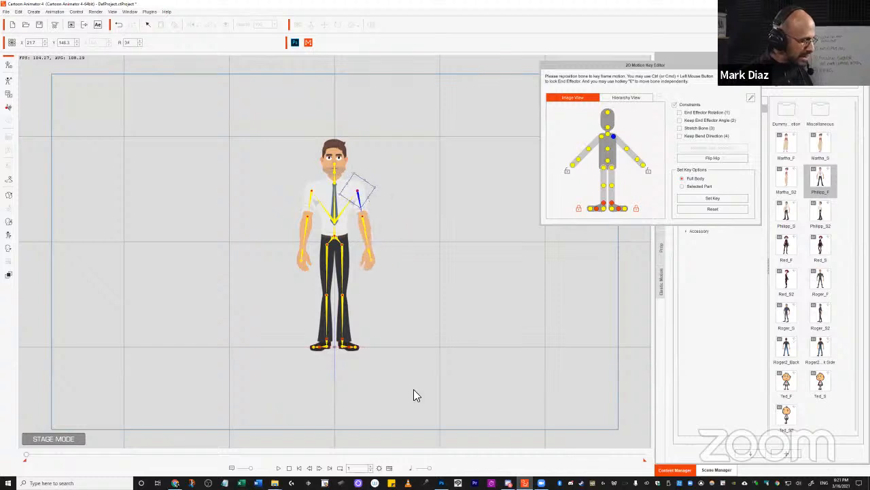
Show the timeline and raise the character's left hand to about head height at frame 10
left_click(390, 468)
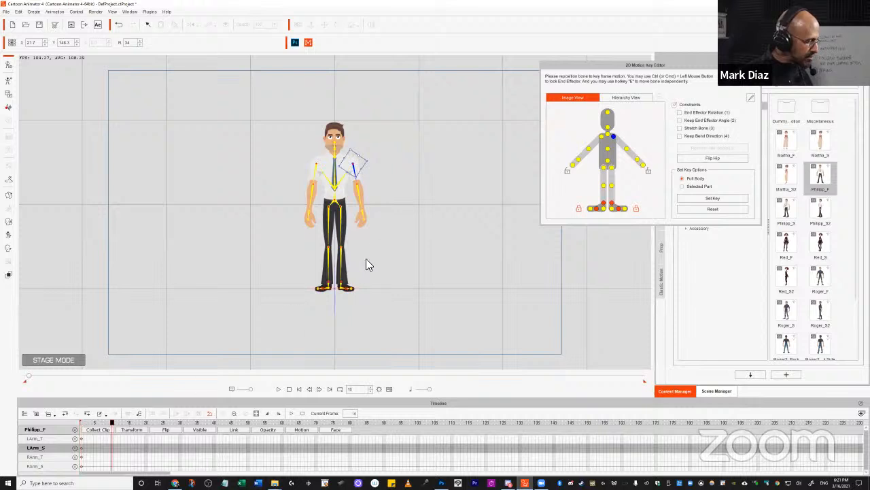
left_click_drag(373, 214, 396, 147)
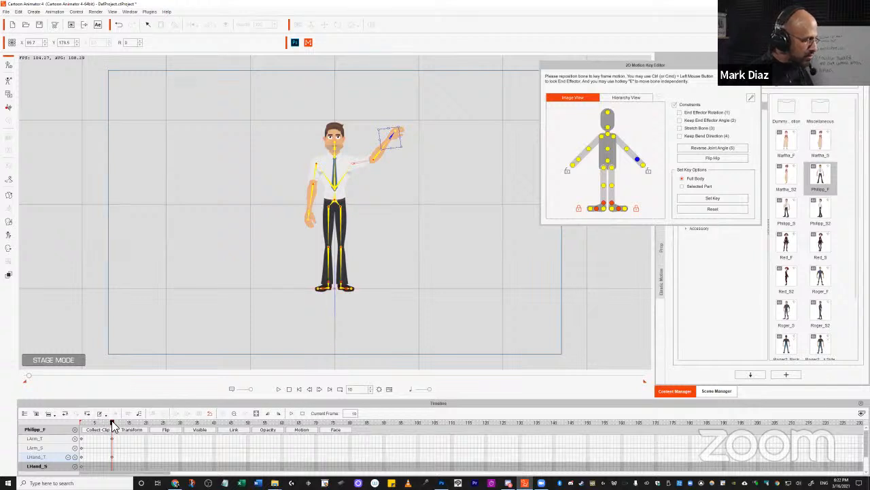
left_click_drag(113, 425, 75, 418)
Expand the character's Motion tracks and move the Transform key from frame 10 to frame 30
left_click(164, 422)
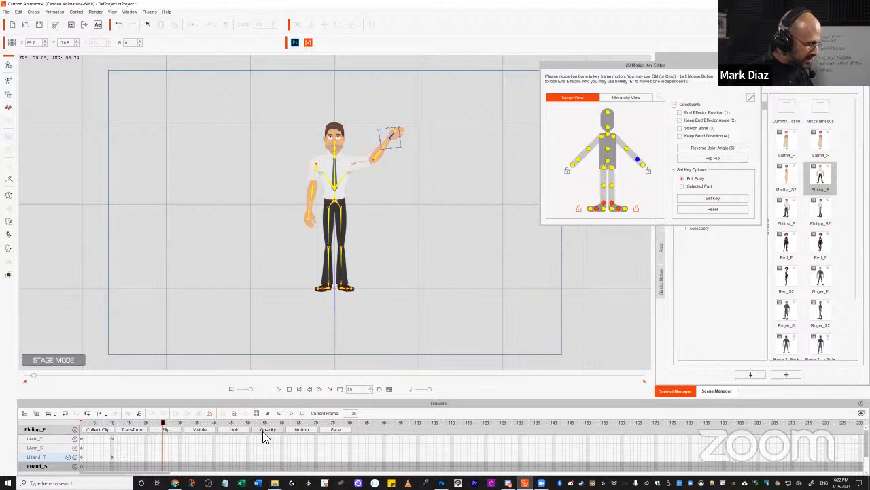
left_click(302, 432)
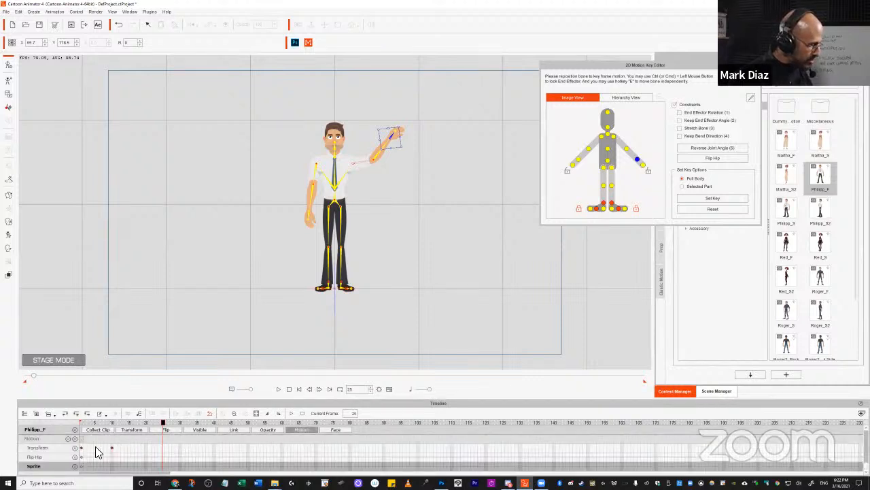
left_click(114, 450)
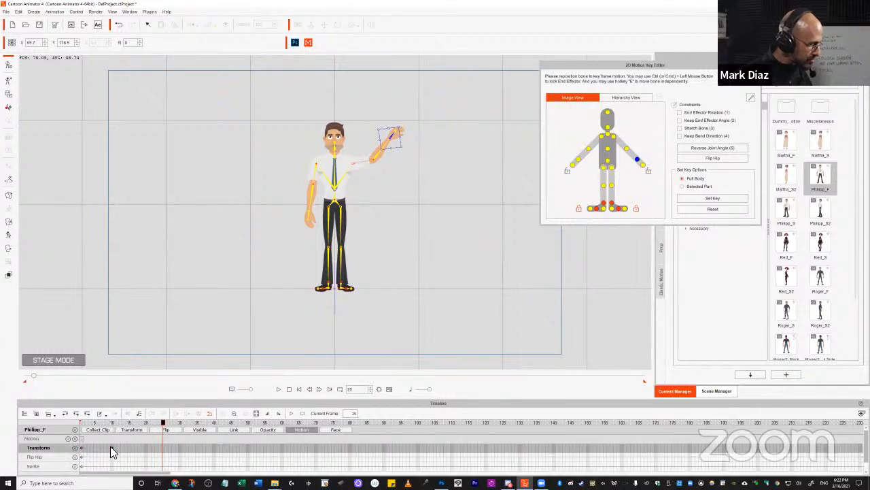
left_click(111, 448)
left_click(181, 449)
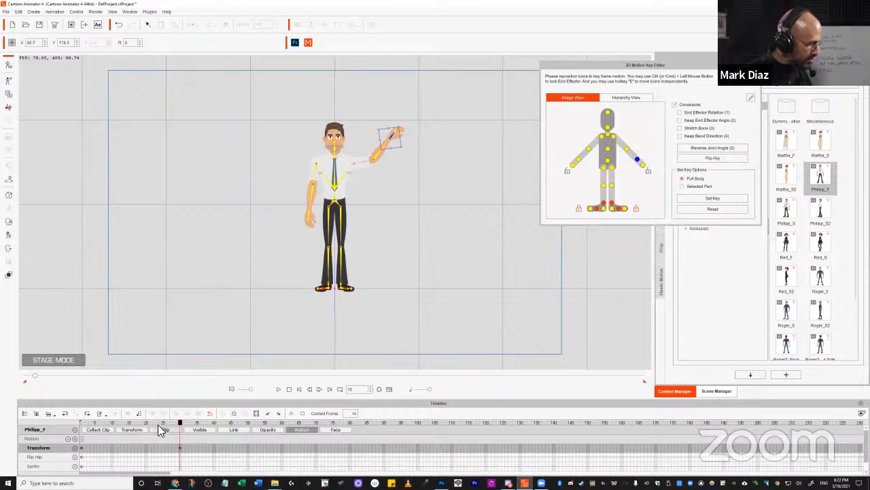
Play the left-arm raise from frame 1 and scrub through it to frame 30 to check its speed
left_click_drag(161, 422, 51, 416)
key("space")
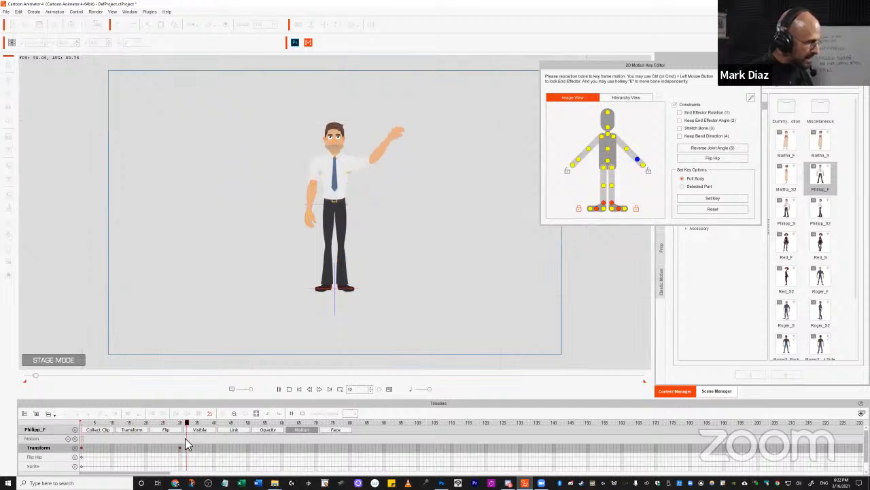
left_click_drag(119, 422, 73, 419)
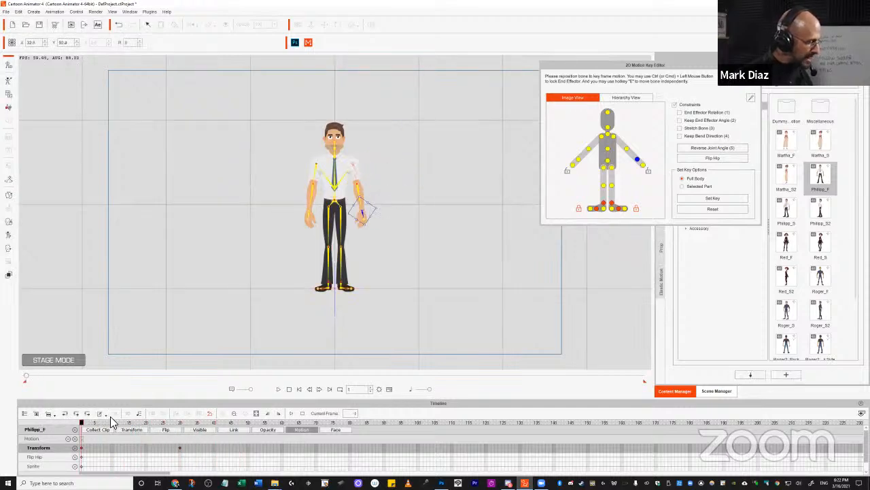
key("space")
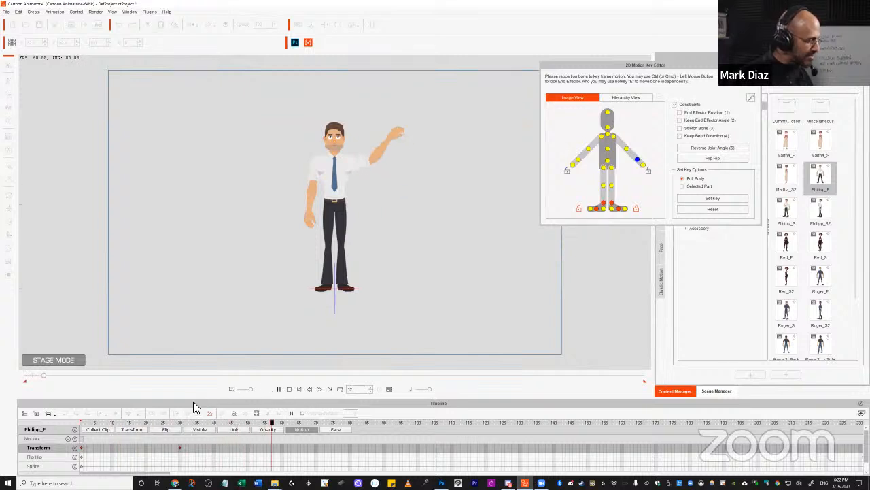
key("space")
left_click(150, 423)
left_click_drag(150, 424, 188, 426)
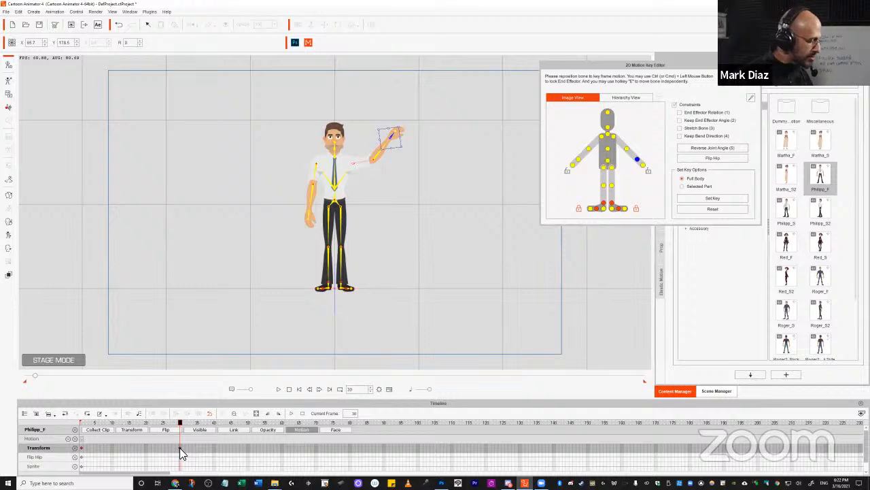
Apply the Smooth transition curve to the Transform key at frame 30 and play the motion
right_click(180, 448)
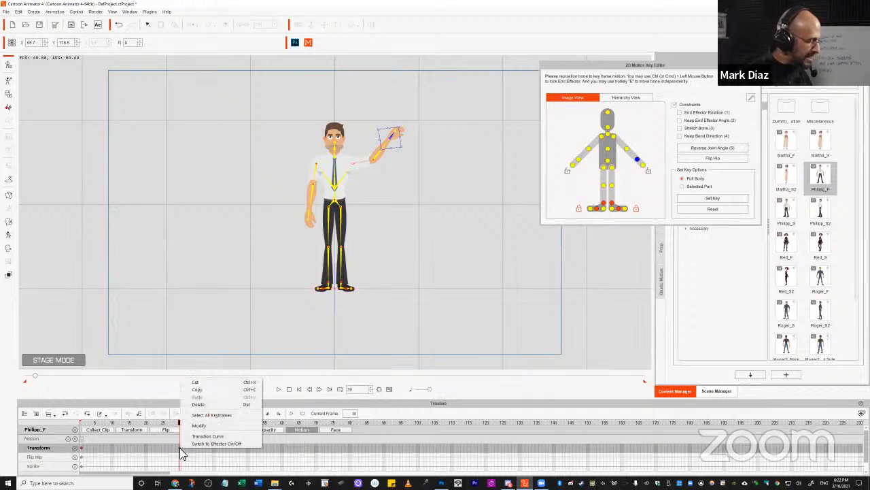
left_click(206, 437)
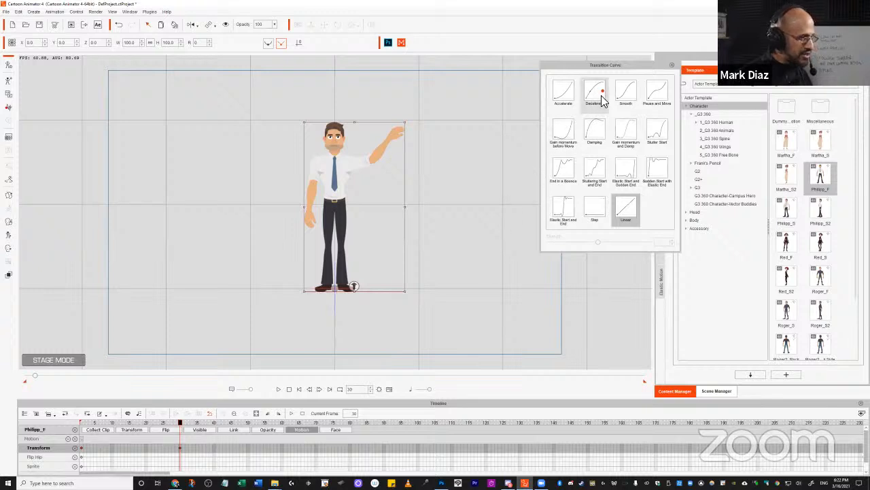
left_click(626, 92)
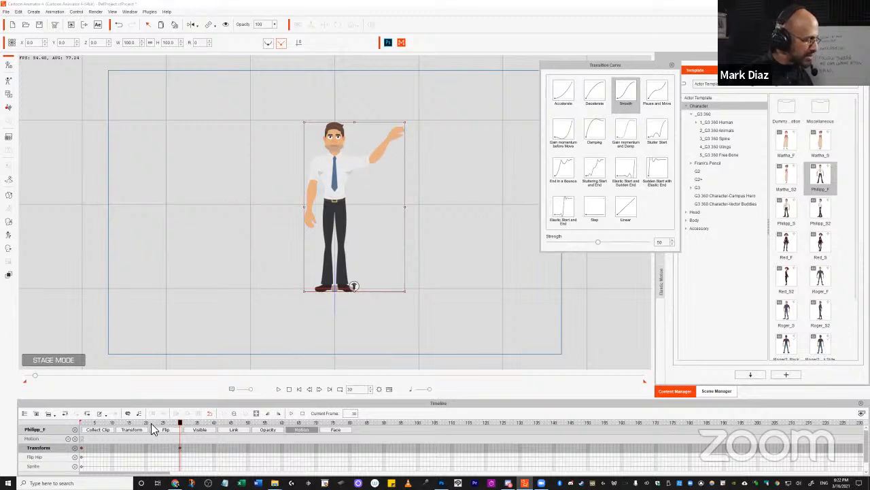
key("space")
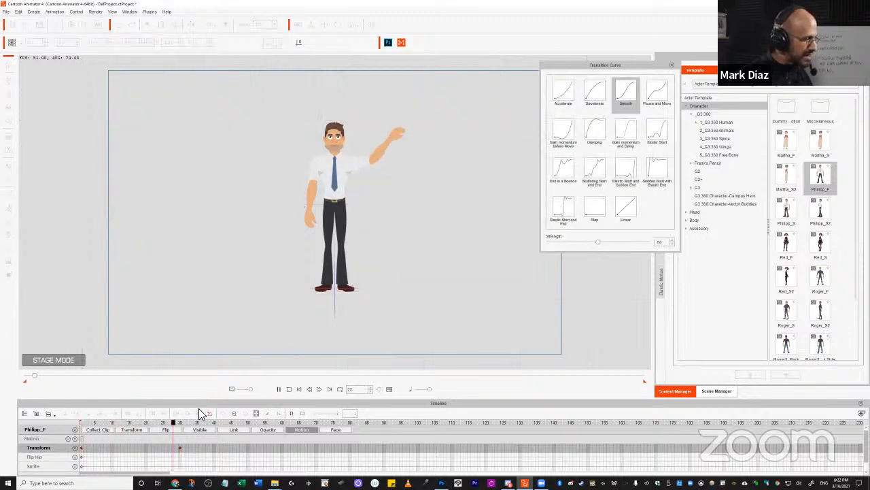
key("space")
Reopen the 2D Motion Key Editor and raise the character's right hand to match the left at frame 30
left_click(80, 447)
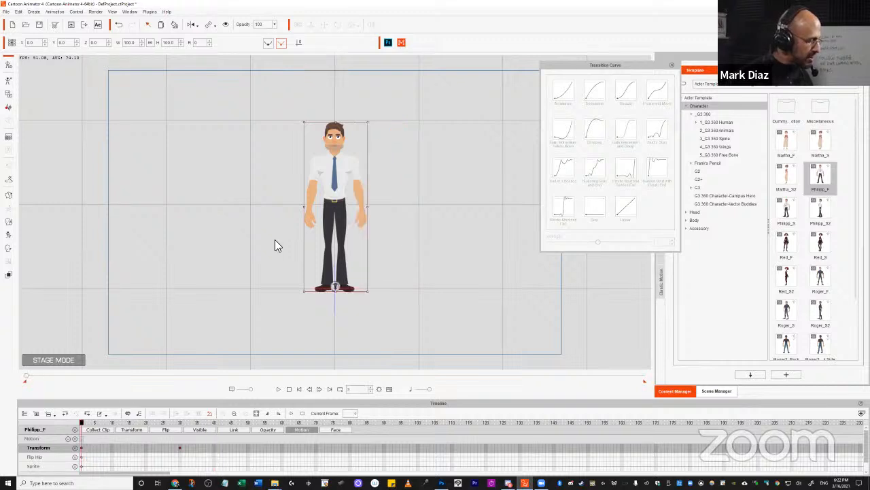
double_click(330, 184)
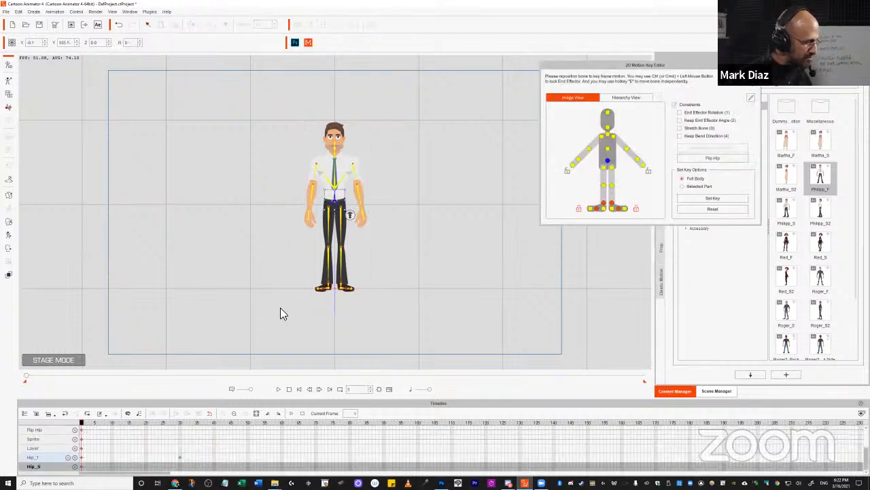
left_click(179, 423)
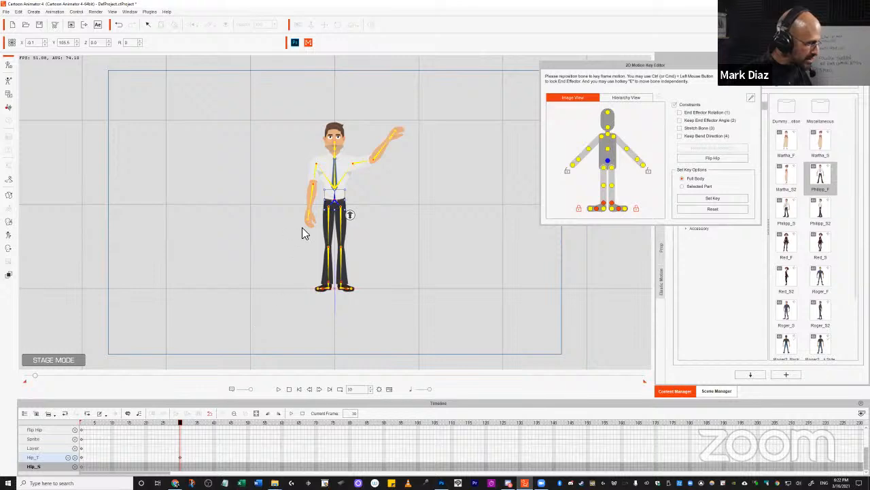
left_click_drag(310, 218, 282, 143)
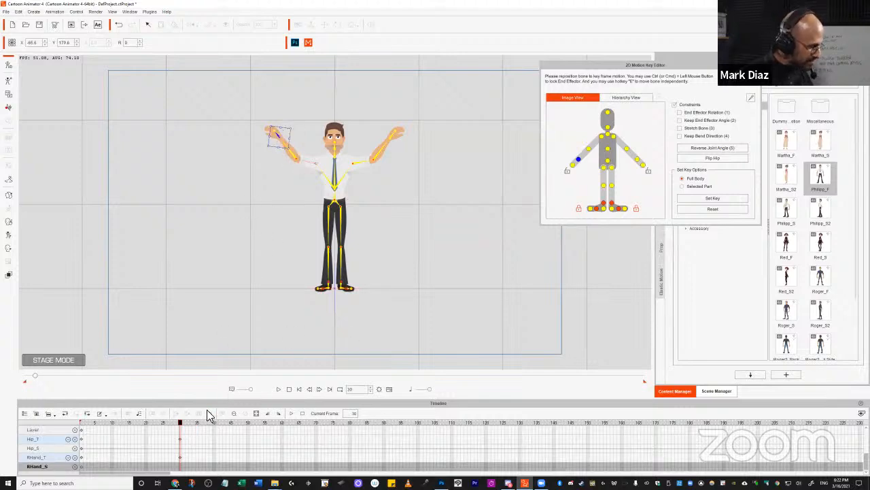
Select the right arm bone and set the transition curve of its RArm_T key at frame 30 to Linear
scroll(207, 415, "up", 1)
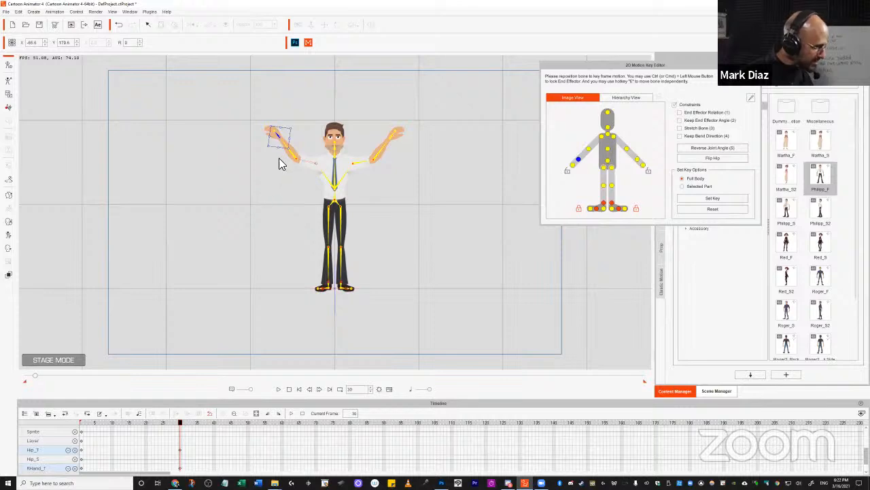
left_click(310, 167)
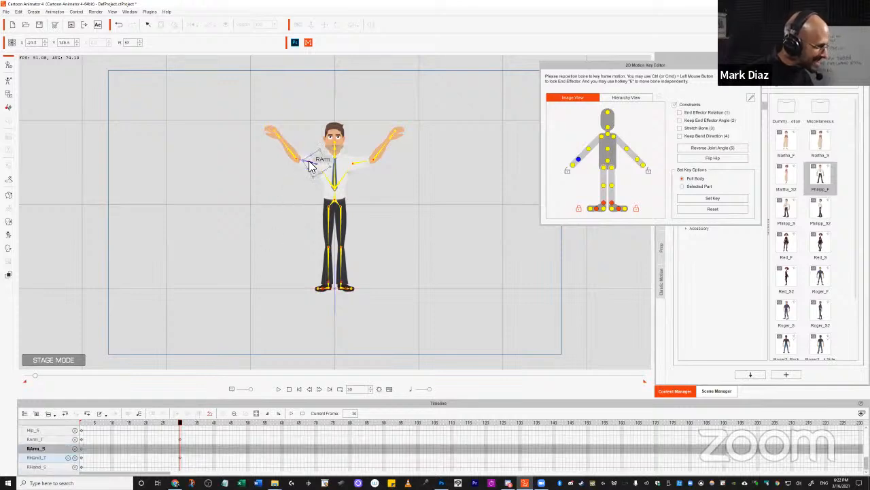
left_click(180, 439)
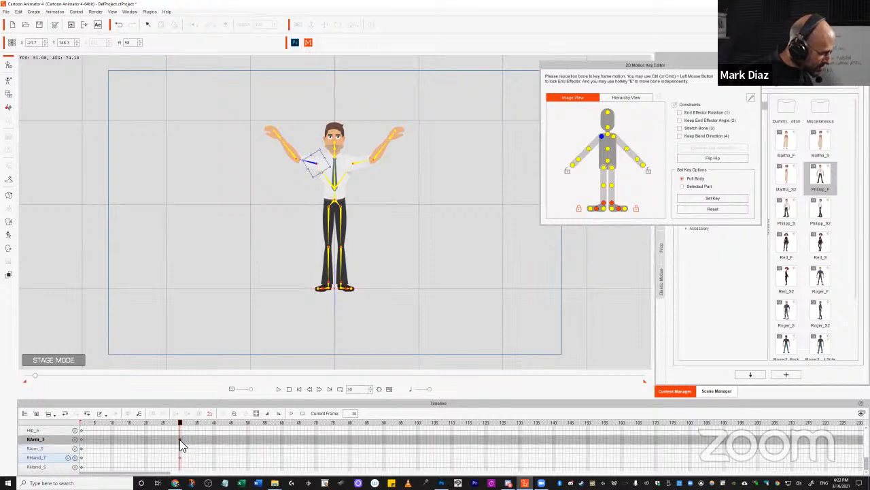
right_click(180, 439)
left_click(197, 429)
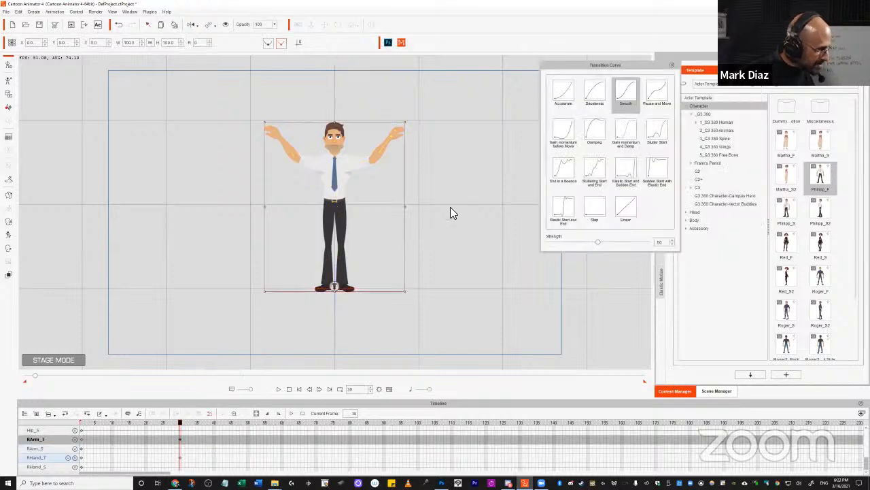
left_click(626, 207)
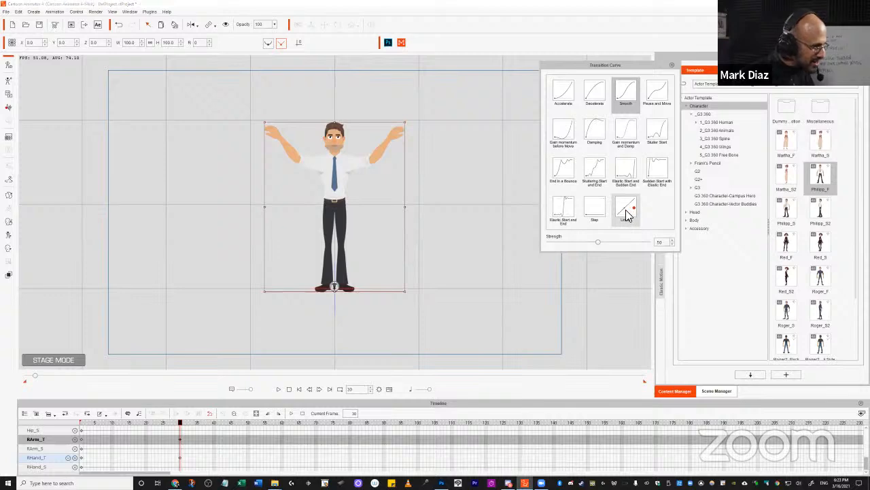
Play the animation from frame 1 to compare the linear right arm with the smooth left arm
key("space")
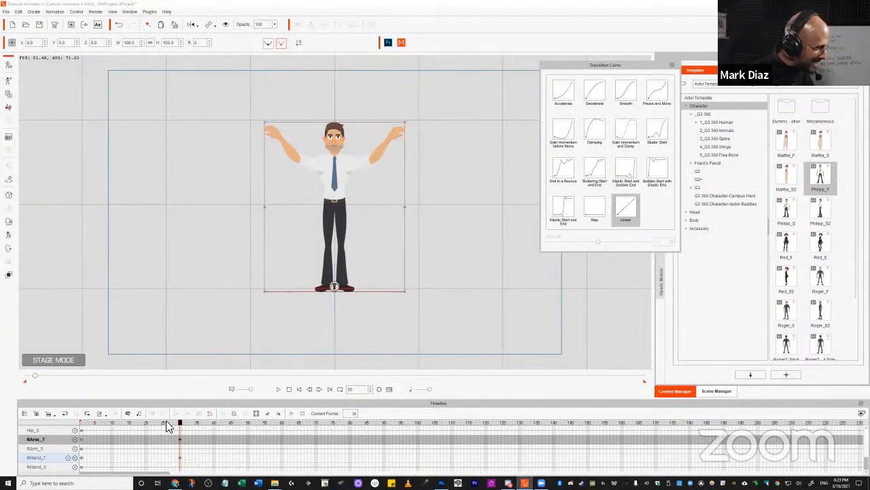
left_click_drag(166, 420, 81, 420)
key("space")
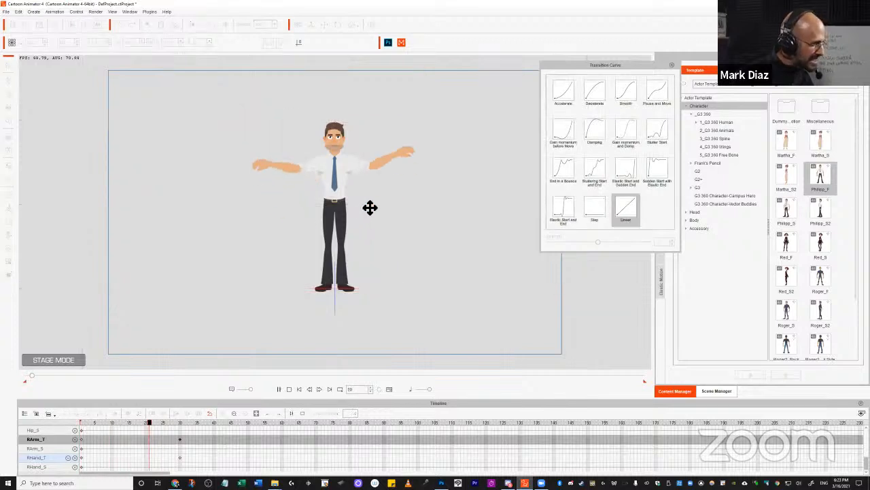
key("space")
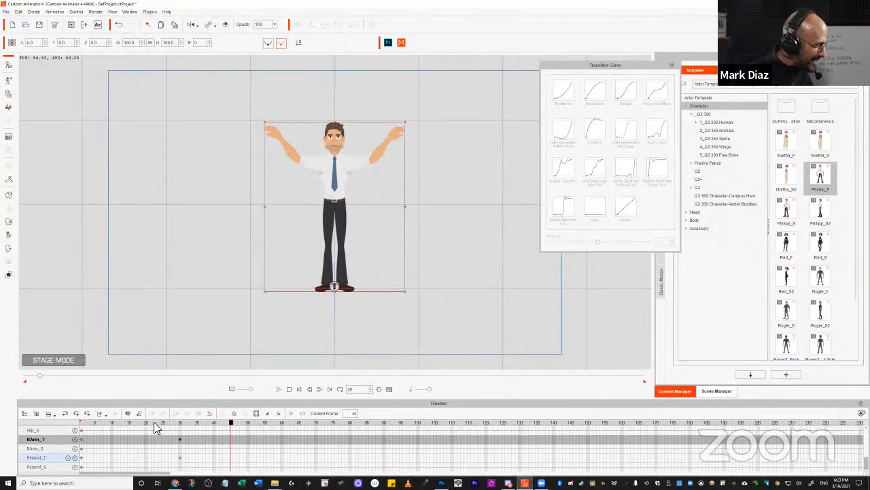
Return to frame 1 and advance frame by frame to frame 20, comparing how the two arms move
left_click_drag(124, 423, 94, 398)
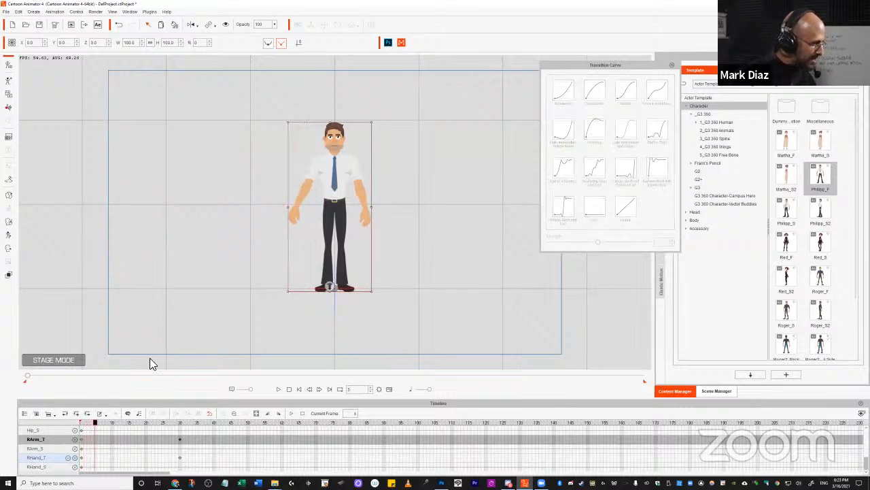
key("comma")
key("comma")
key("comma")
key("comma")
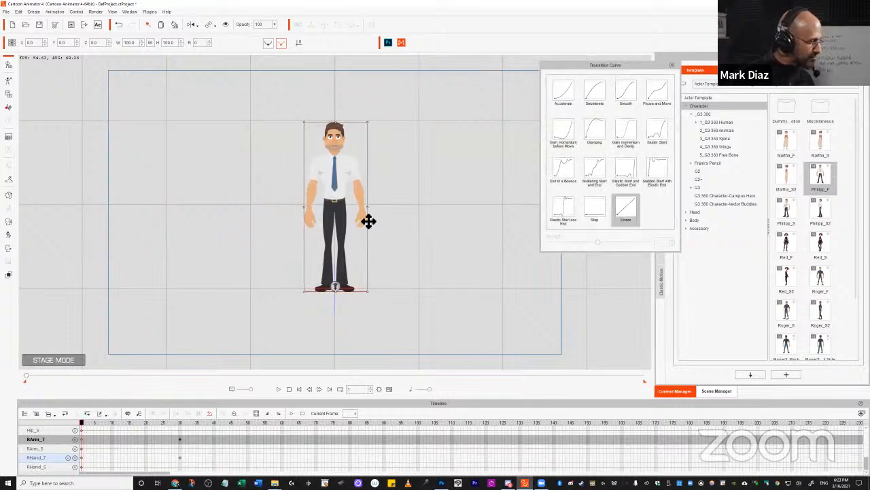
key("period")
key("period")
key("period")
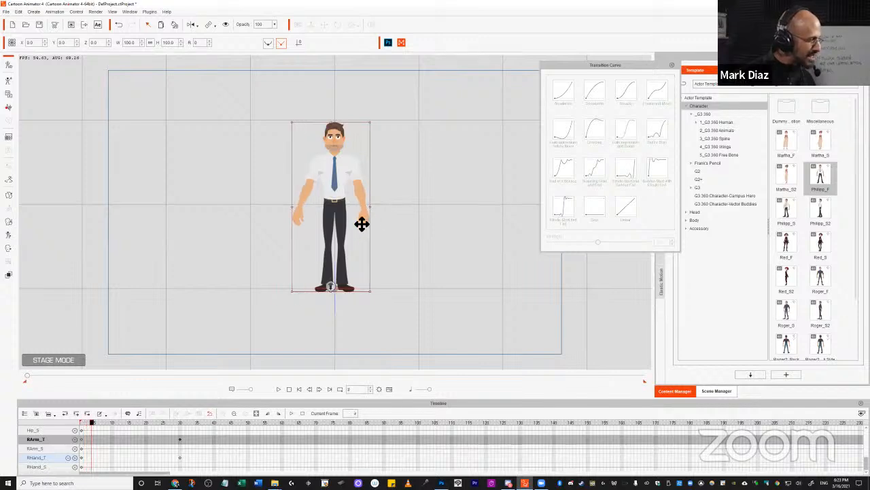
key("period")
key("period")
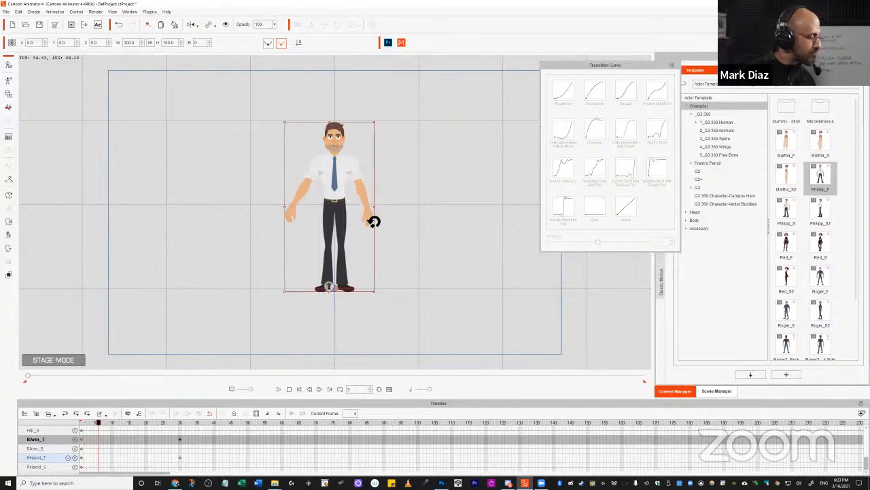
key("period")
key("period")
key("period")
key("period")
key("period")
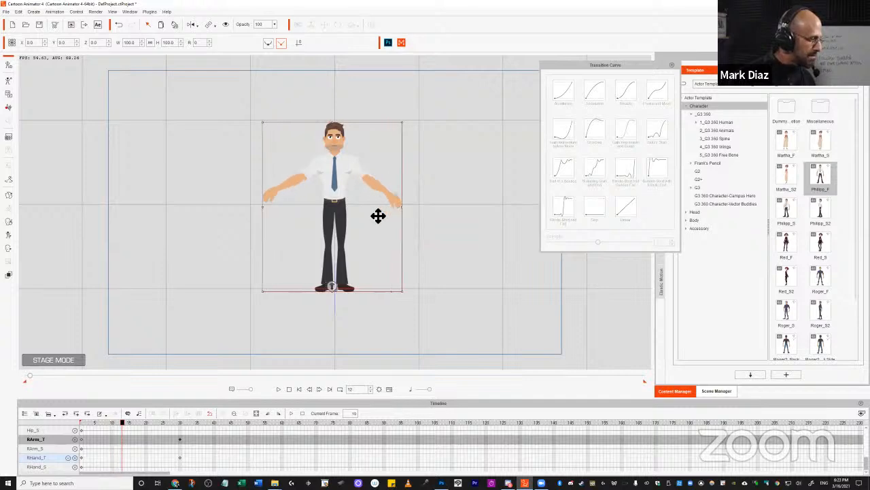
key("period")
key("period")
key("period")
key("period")
key("period")
key("period")
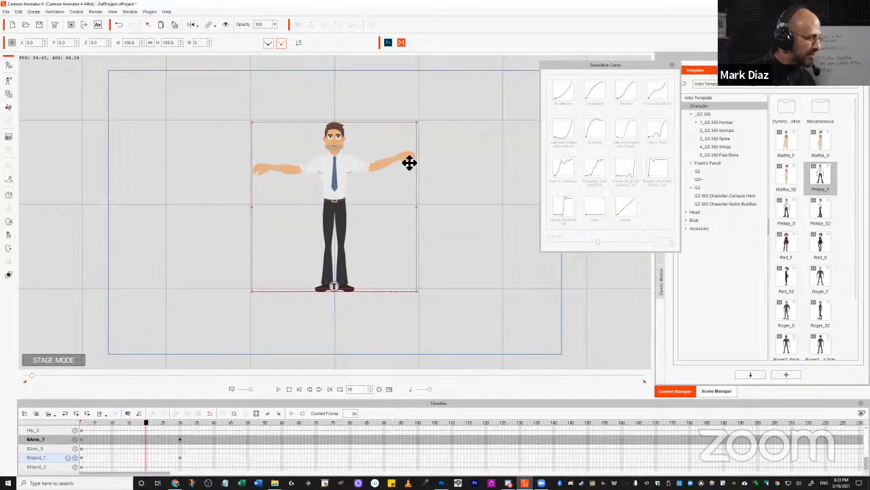
Advance frame by frame from frame 20 to frame 30, comparing how the linear and smooth arms finish their movement
key("period")
key("period")
key("period")
key("period")
key("period")
key("period")
key("period")
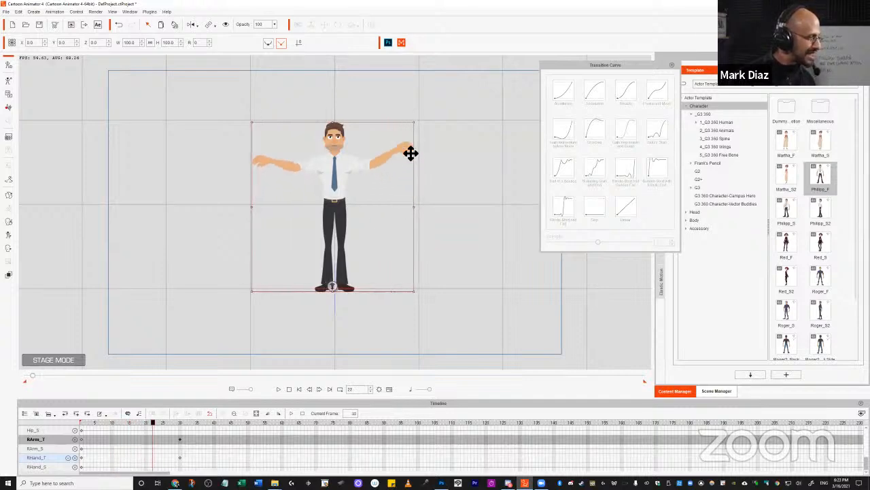
key("period")
key("period")
key("period")
key("period")
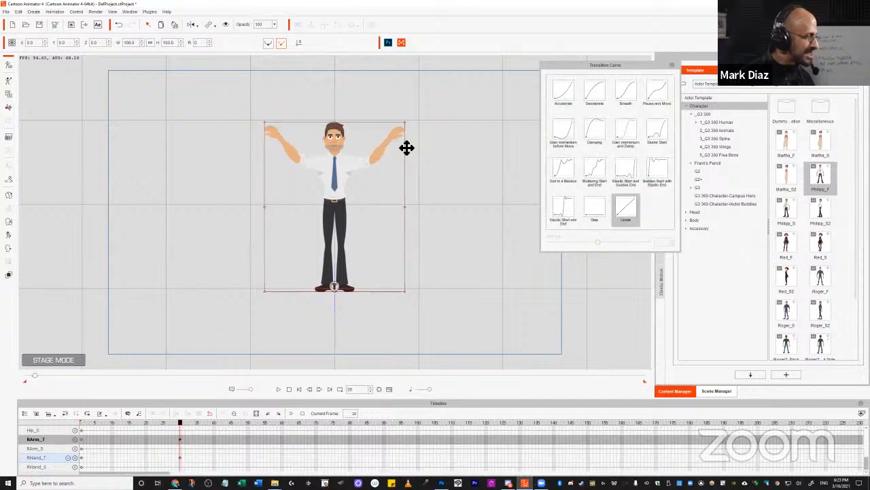
Go back frame by frame from frame 30 to frame 20, comparing the spacing of the two arms
key("comma")
key("comma")
key("comma")
key("comma")
key("comma")
key("comma")
key("comma")
key("comma")
key("comma")
key("comma")
key("comma")
key("comma")
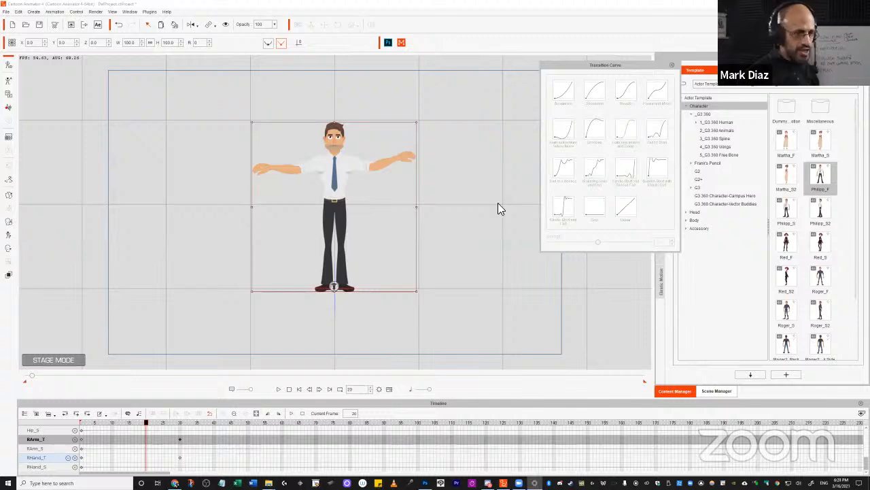
Set the display resolution to 1920 × 1080 in Windows Settings, keep the changes and close Settings
scroll(344, 235, "down", 3)
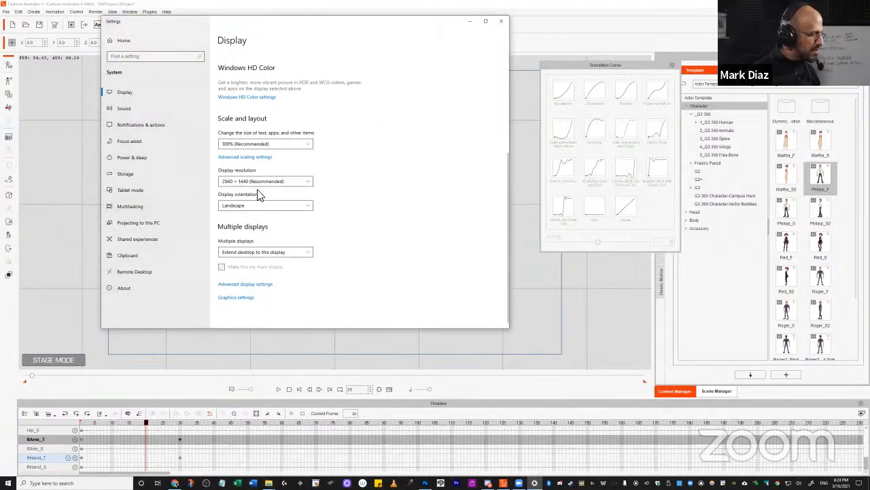
left_click(272, 179)
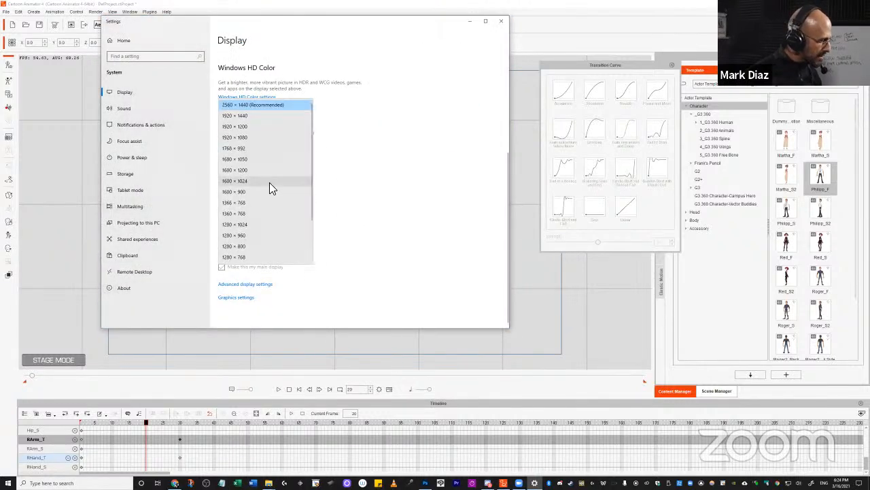
left_click(257, 136)
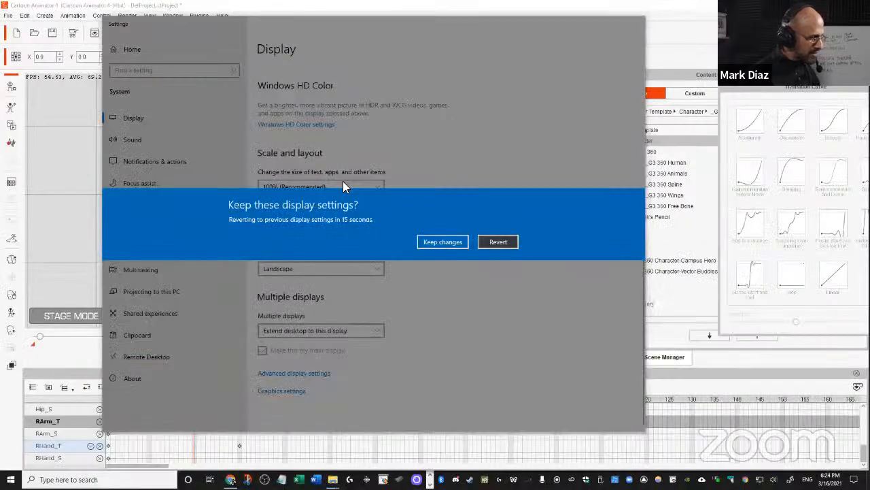
left_click(443, 242)
left_click(635, 26)
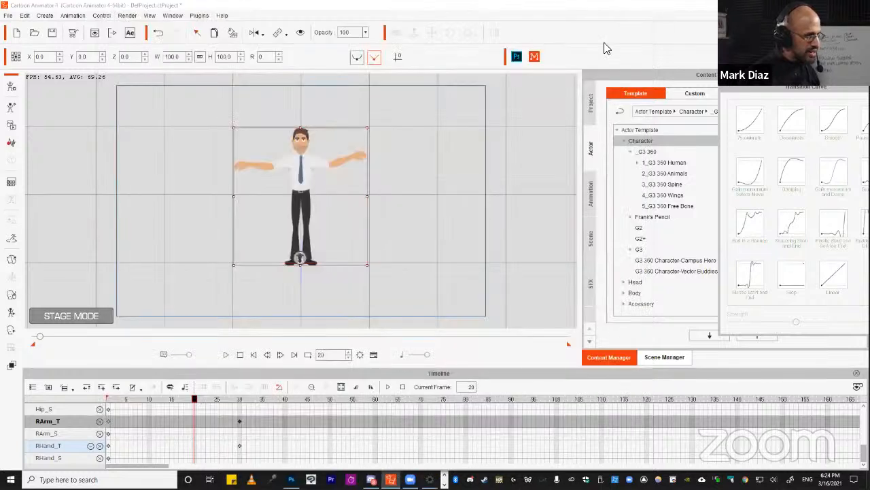
Go to frame 29 and place the Transition Curve window over the stage beside the selected character
left_click(235, 400)
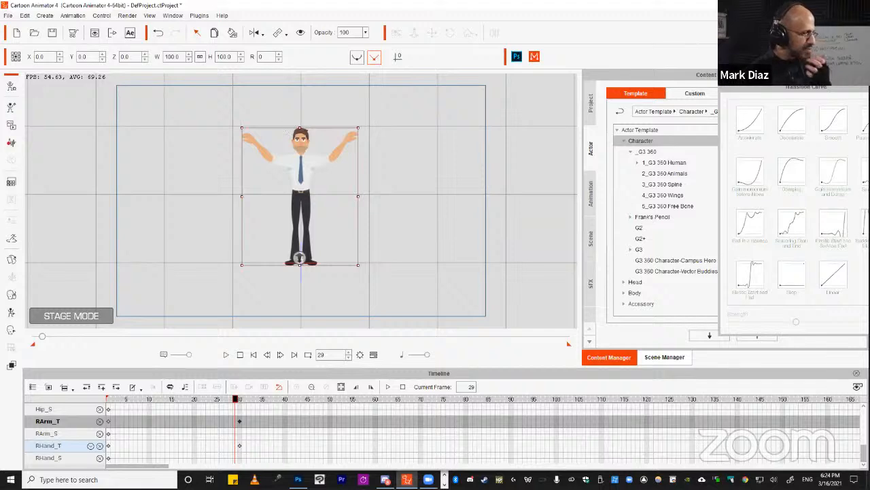
left_click_drag(786, 87, 423, 83)
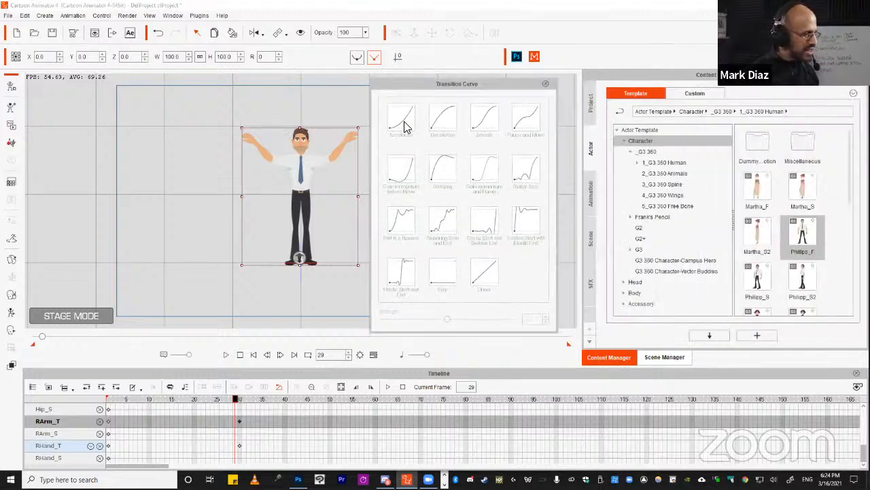
left_click(315, 162)
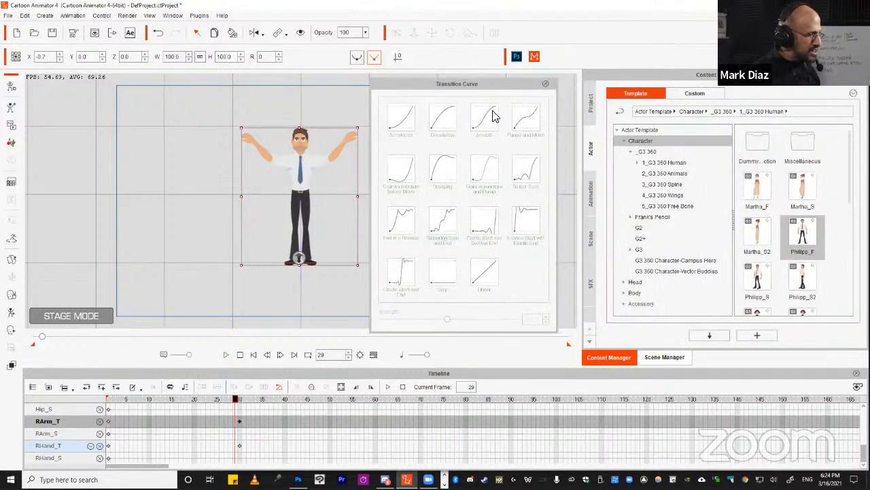
Circle the Accelerate, Decelerate and Smooth transition curves in red with the screen drawing tools, and close the annotation
key("ctrl+2")
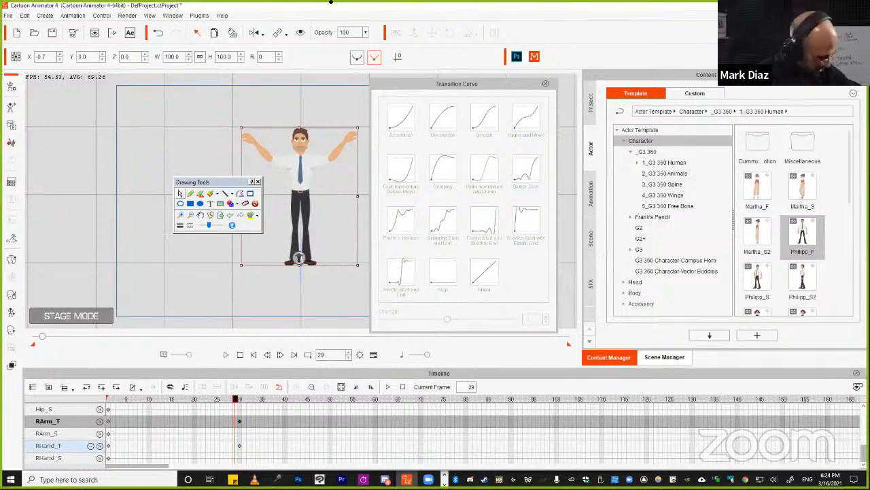
mouse_move(435, 91)
left_mouse_down()
mouse_move(370, 110)
mouse_move(435, 157)
mouse_move(500, 138)
mouse_move(464, 87)
mouse_move(417, 89)
left_mouse_up()
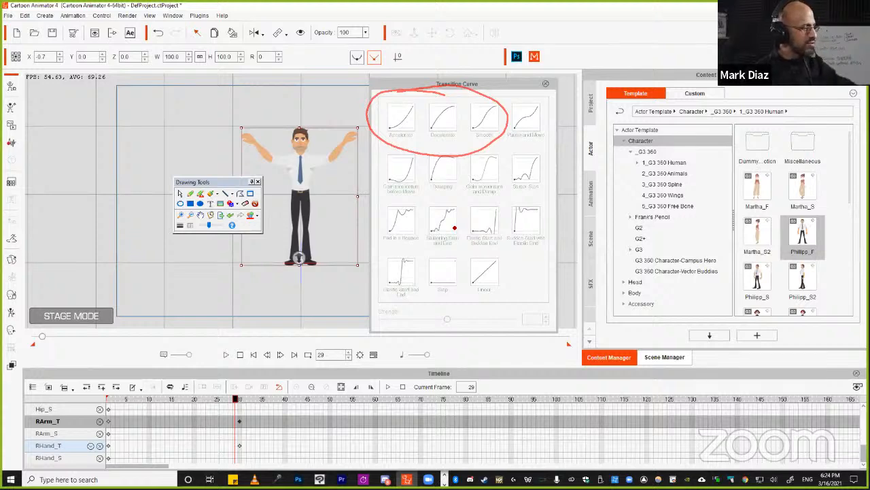
key("Escape")
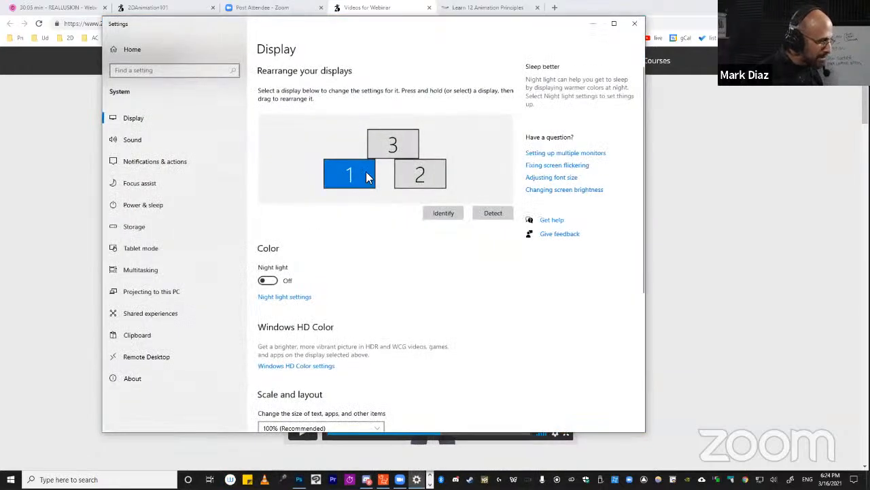
Align display 1 directly against display 2 in the Windows display arrangement, apply it and close Settings
left_click_drag(363, 181, 370, 180)
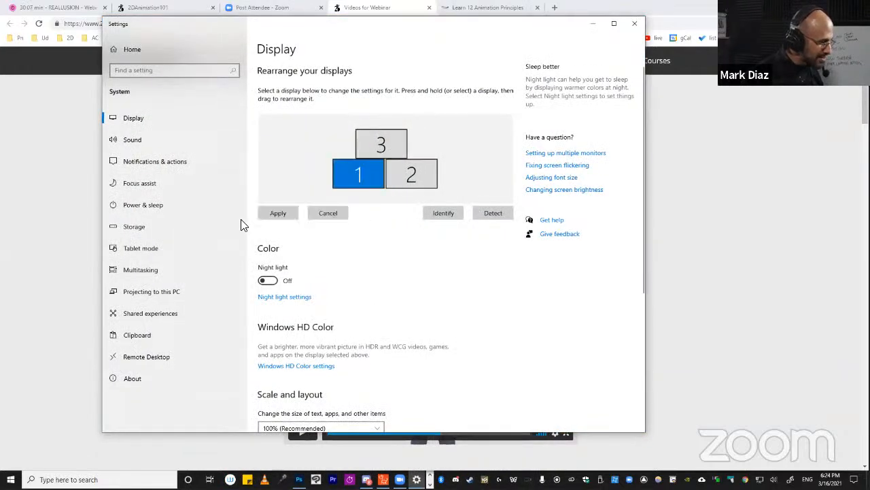
left_click(284, 219)
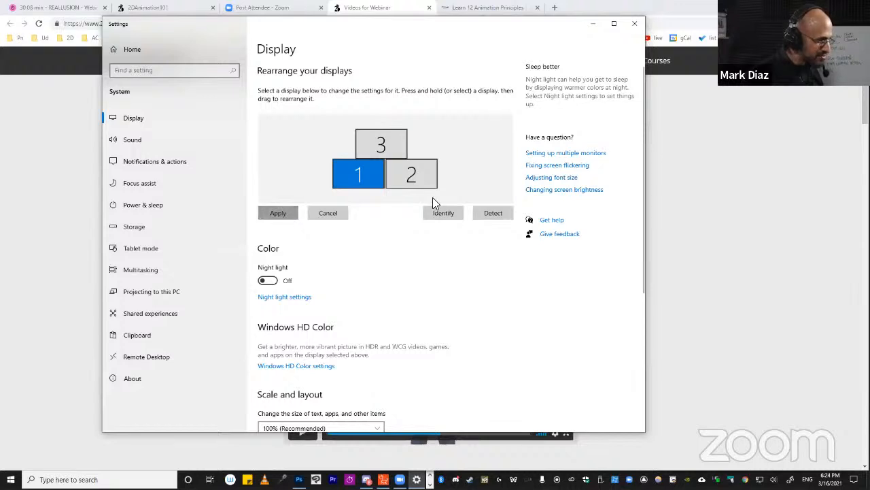
left_click(634, 23)
Play Video 2, "Slow in Slow Out - Bad Animation", from the start in full screen, and return to the page
scroll(299, 268, "up", 3)
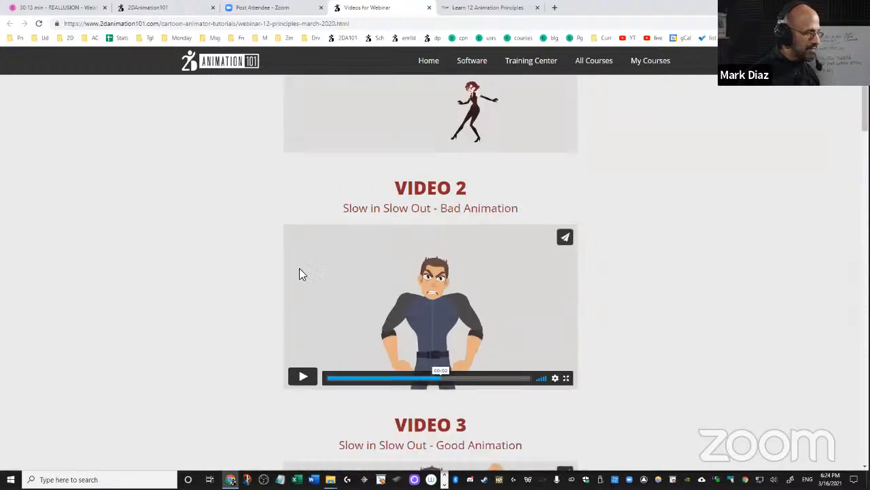
scroll(367, 299, "down", 2)
left_click(331, 297)
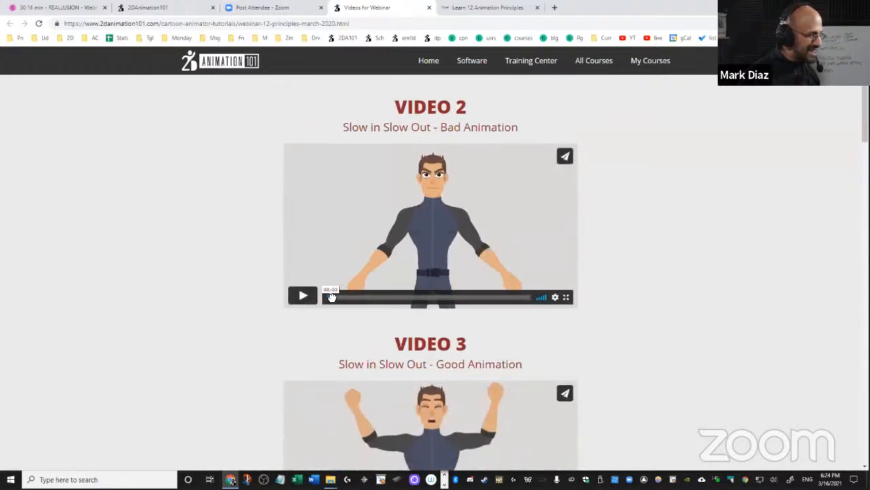
left_click(566, 297)
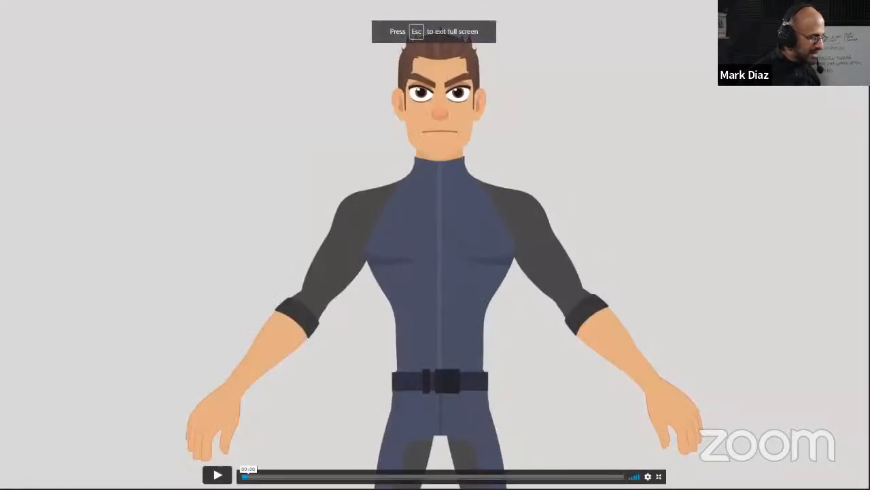
left_click(217, 474)
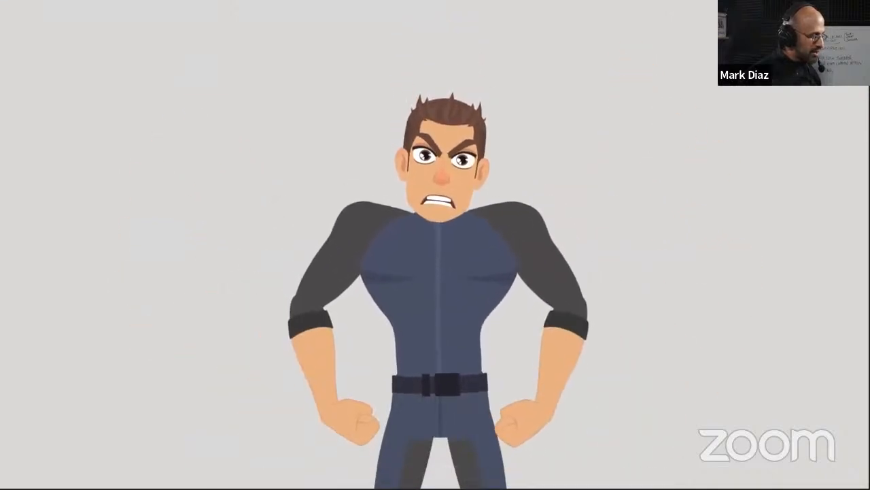
key("Escape")
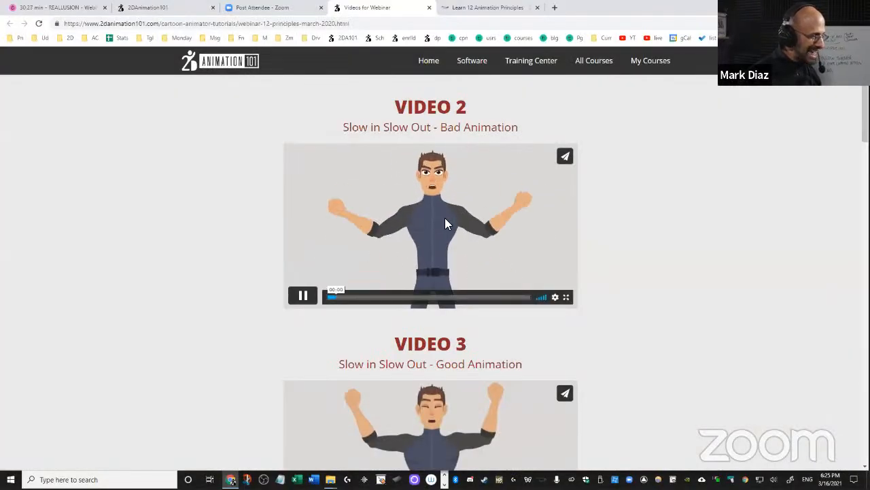
left_click(303, 298)
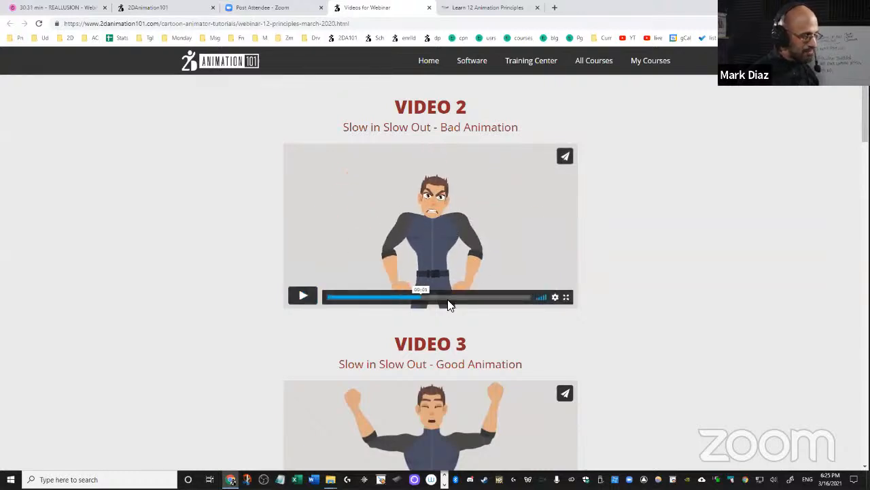
Play Video 3, "Slow in Slow Out - Good Animation", in full screen
scroll(422, 272, "down", 3)
scroll(400, 247, "up", 2)
scroll(443, 215, "down", 3)
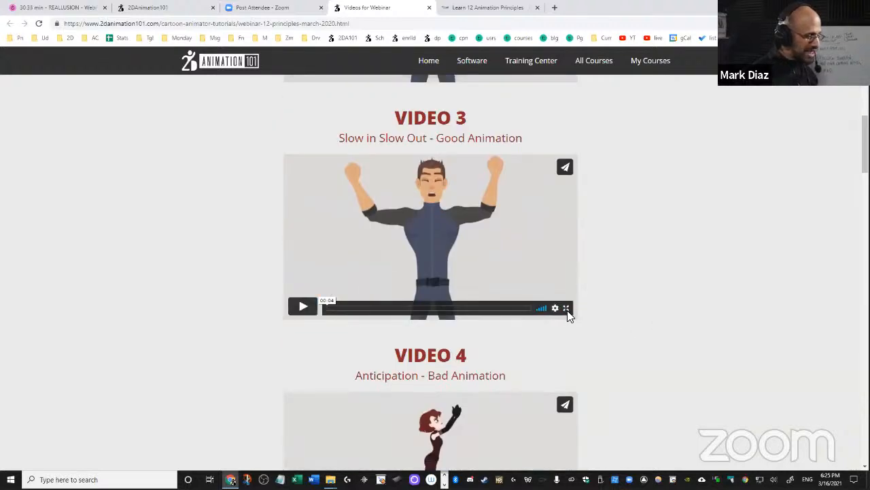
left_click(566, 309)
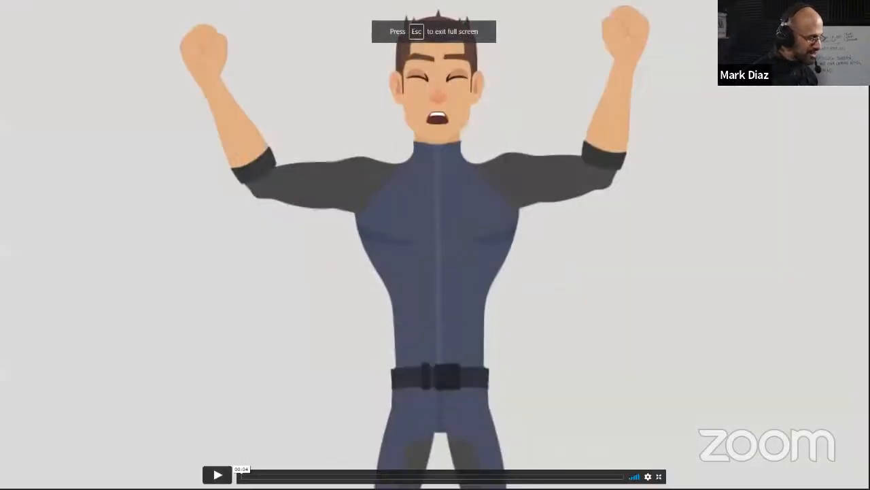
left_click(218, 474)
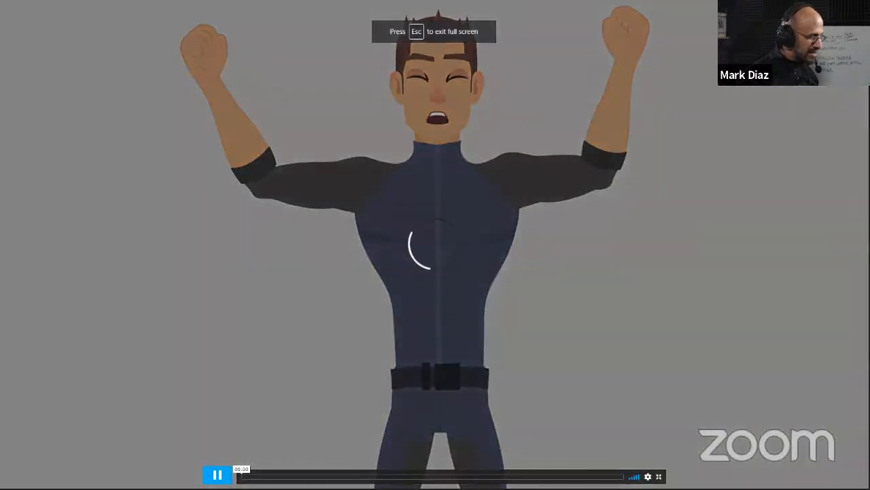
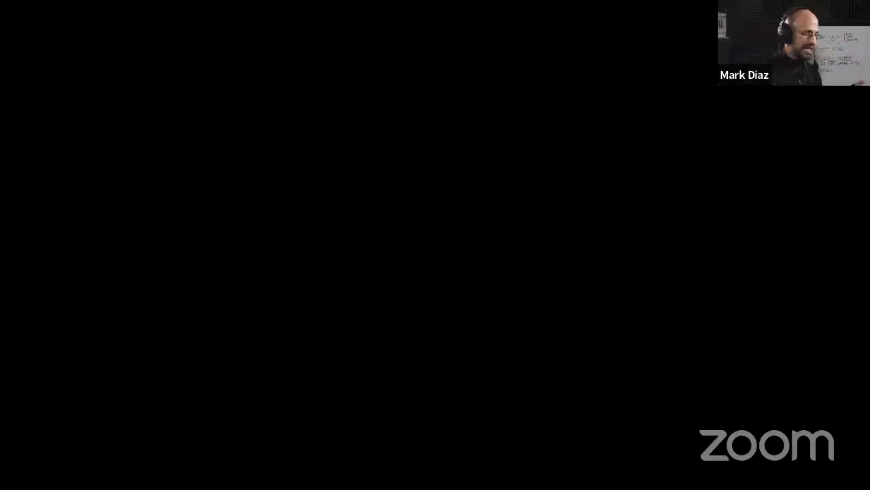
Play the moving hold examples, first Video 8 (bad) and after it Video 9 (good), to compare them
scroll(295, 282, "down", 1)
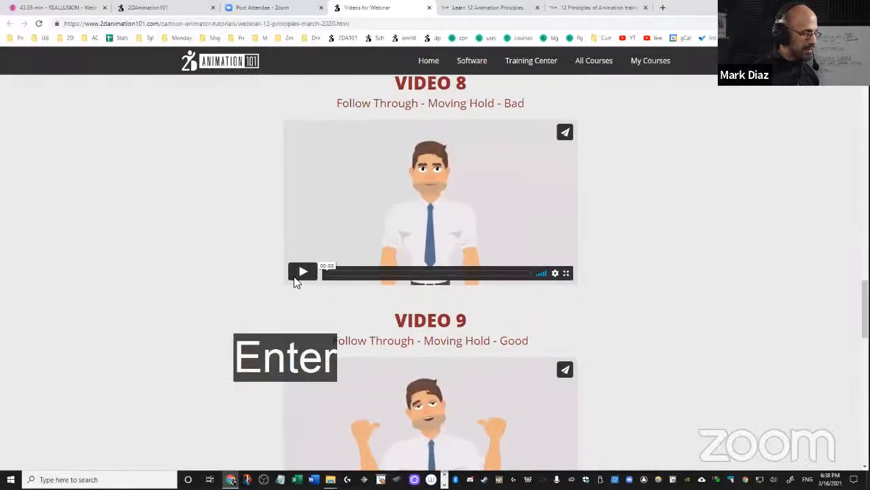
left_click(303, 273)
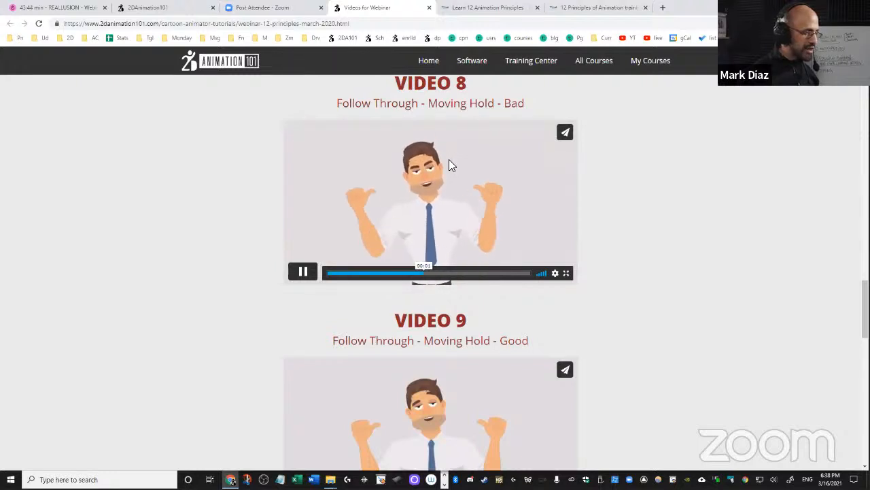
scroll(661, 231, "down", 3)
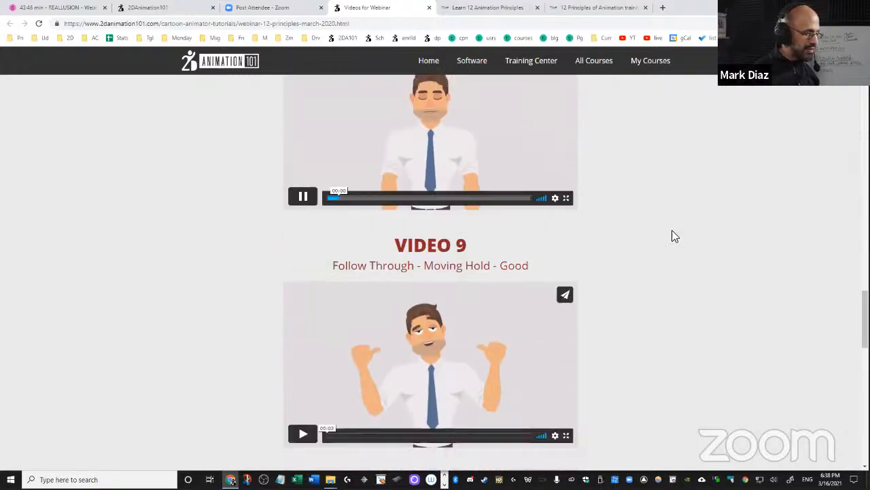
scroll(477, 203, "up", 1)
scroll(457, 229, "down", 1)
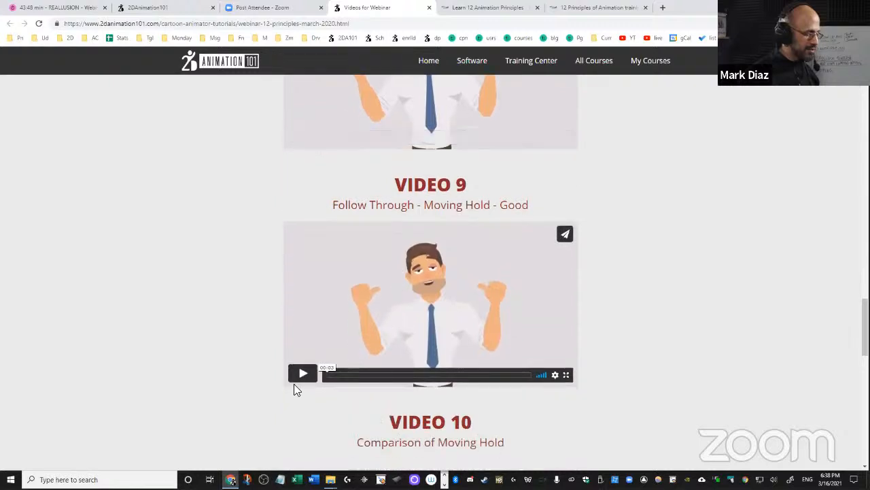
left_click(304, 374)
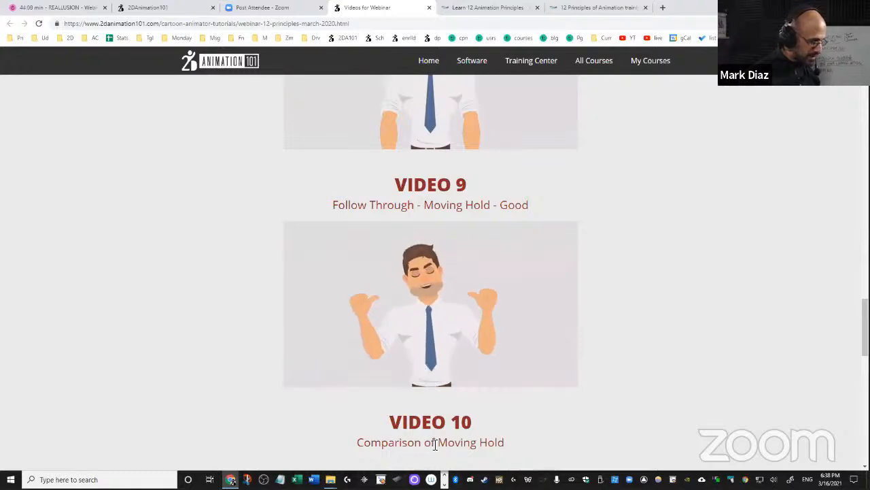
Switch back to Cartoon Animator and move the timeline to frame 30
key("alt")
key("alt+Tab")
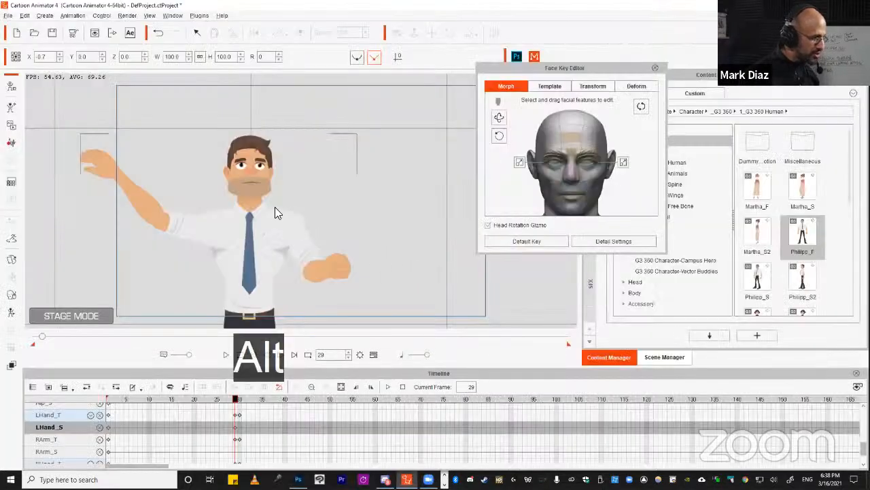
left_click_drag(238, 402, 247, 407)
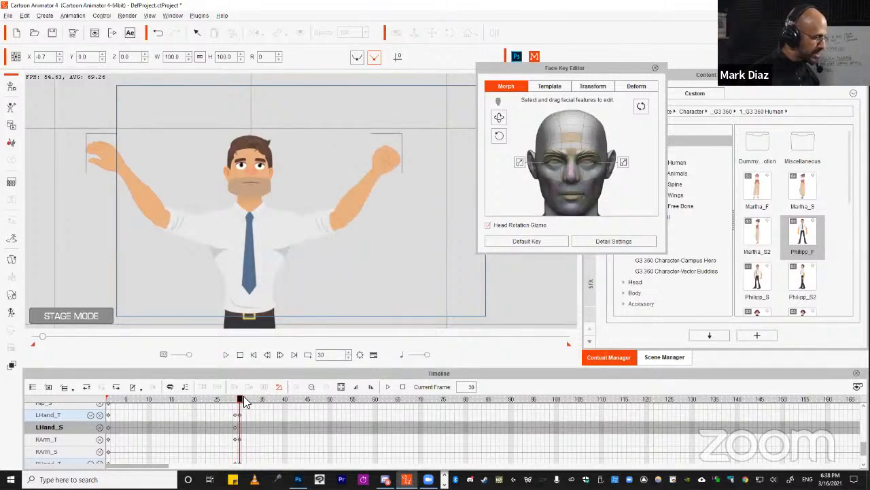
Change the character's right hand sprite to 27_Fist at frame 30 and close the Sprite Editor
left_click(153, 193)
key("s")
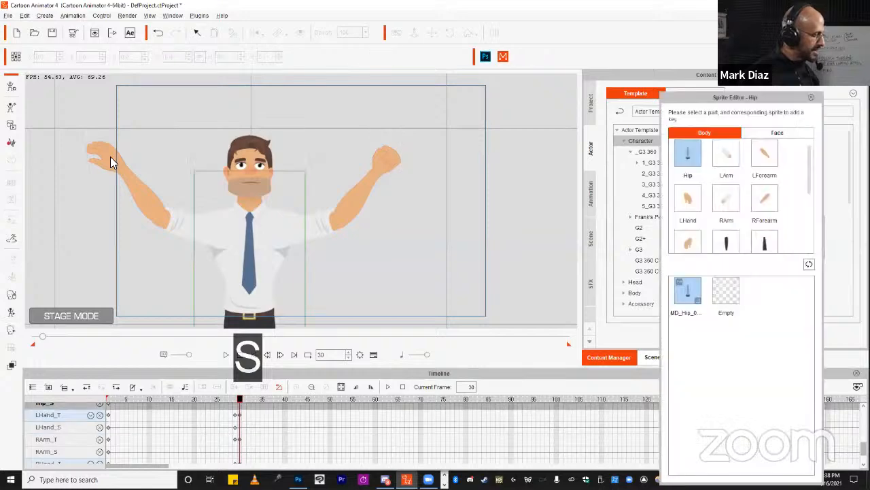
left_click(110, 158)
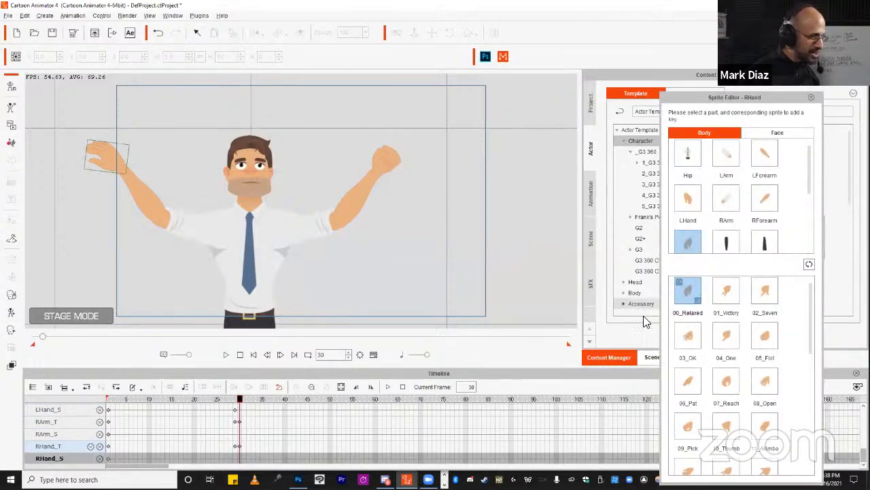
left_click_drag(714, 109, 507, 40)
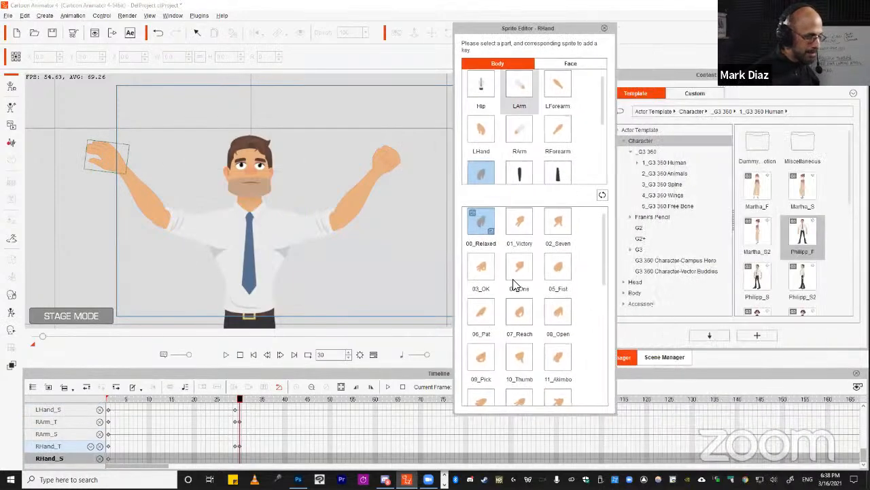
scroll(514, 285, "down", 5)
left_click(480, 333)
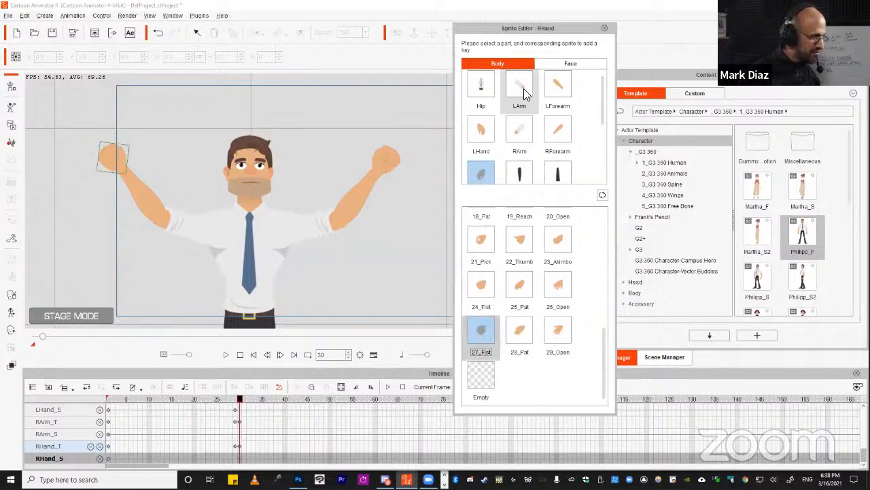
left_click(602, 28)
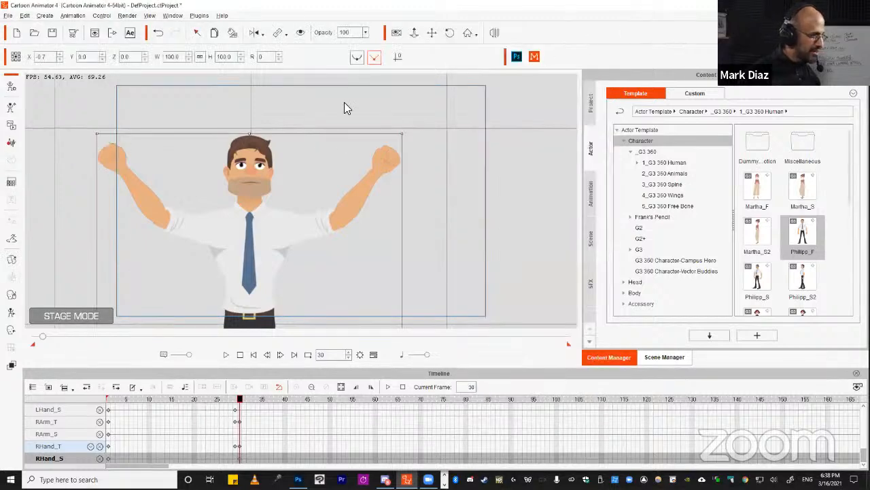
Show the character's Motion tracks in the timeline and delete the Transform key at frame 29
left_click(170, 192)
key("k")
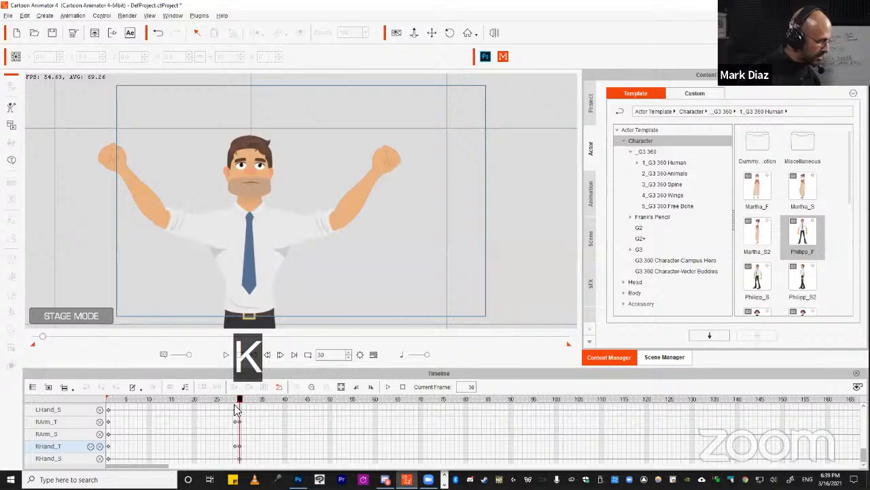
left_click_drag(243, 402, 237, 397)
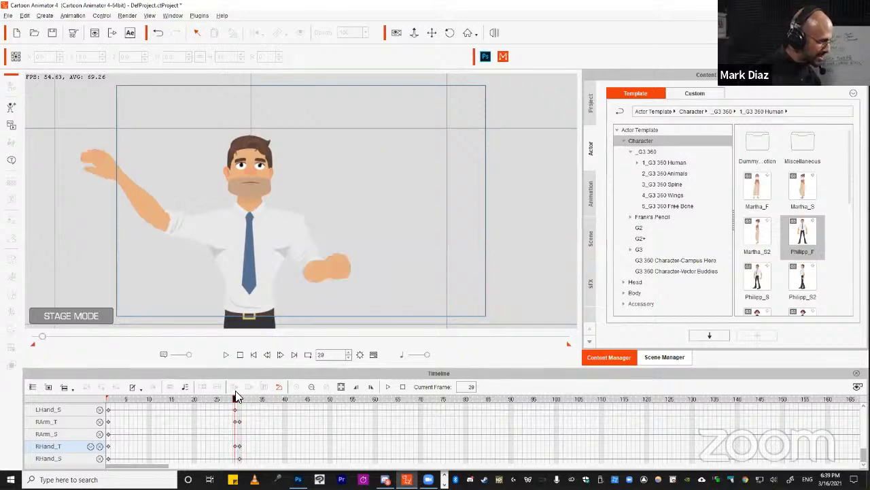
scroll(255, 416, "up", 10)
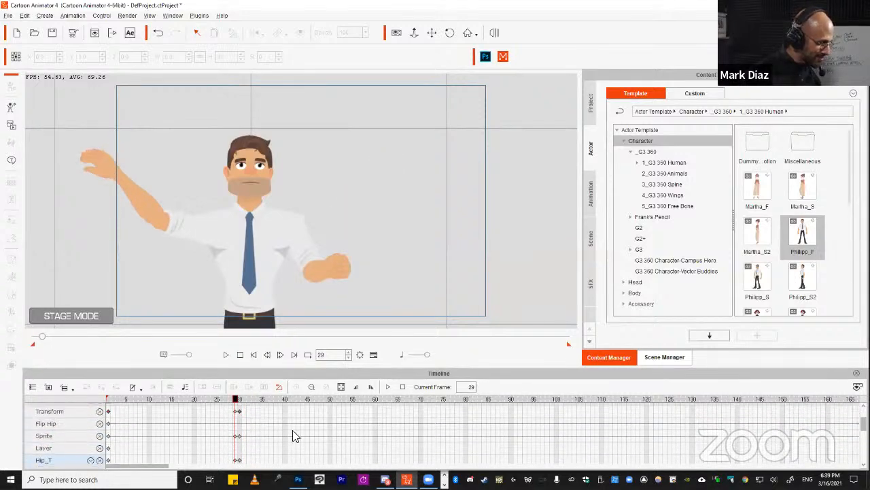
left_click(410, 409)
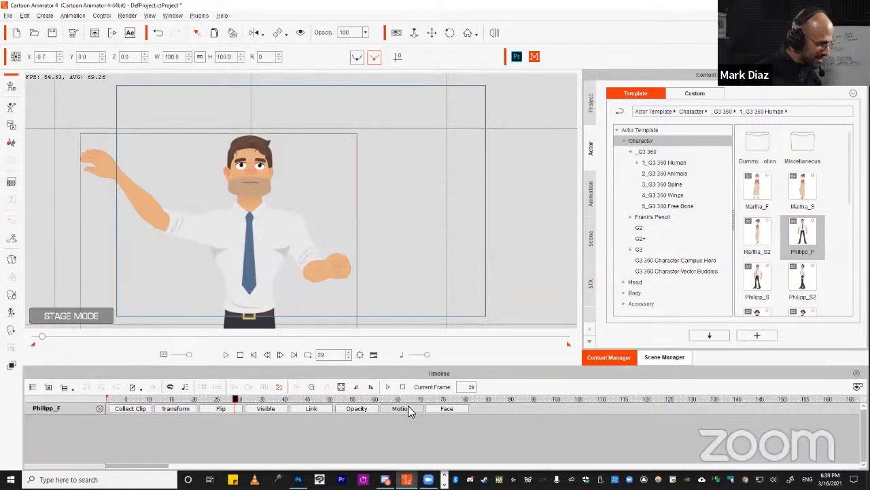
left_click(236, 433)
key("Delete")
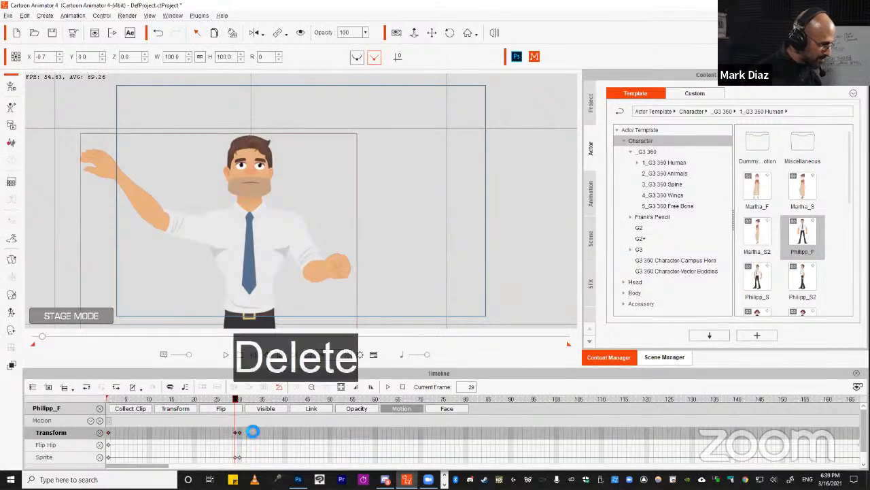
Apply the Smooth transition curve to the motion Transform key at frame 30
right_click(239, 437)
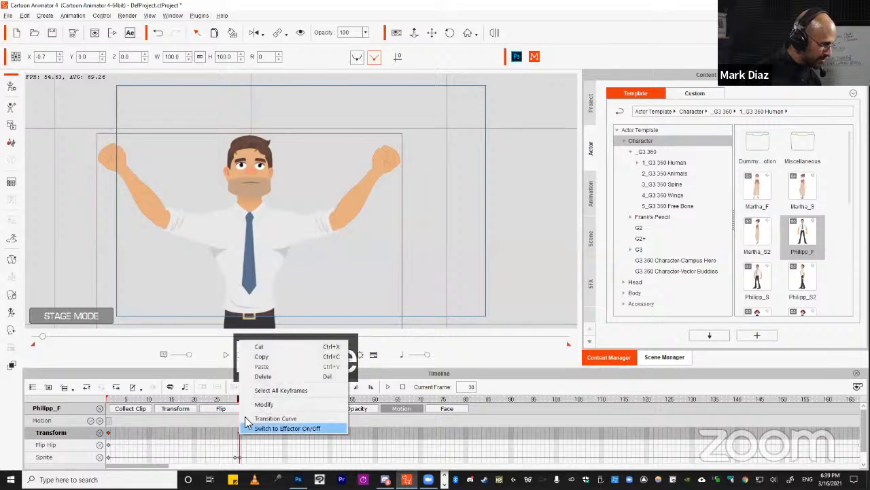
left_click(226, 435)
left_click(238, 432)
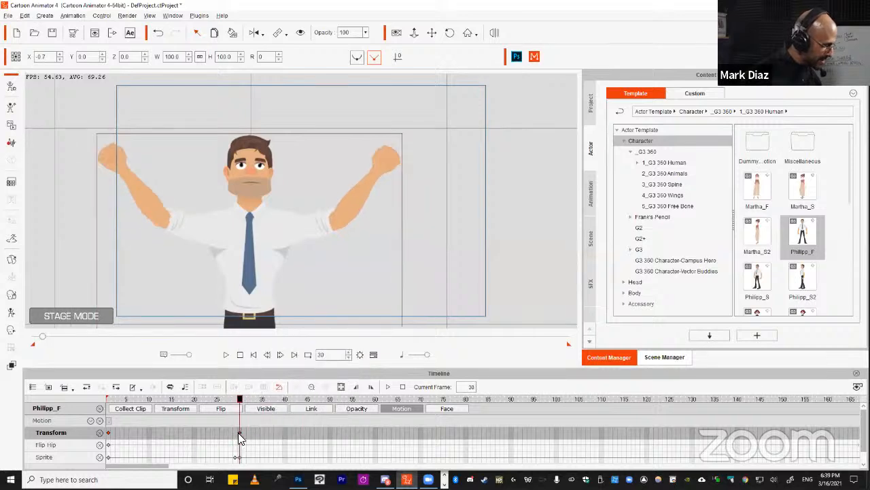
right_click(237, 432)
left_click(263, 419)
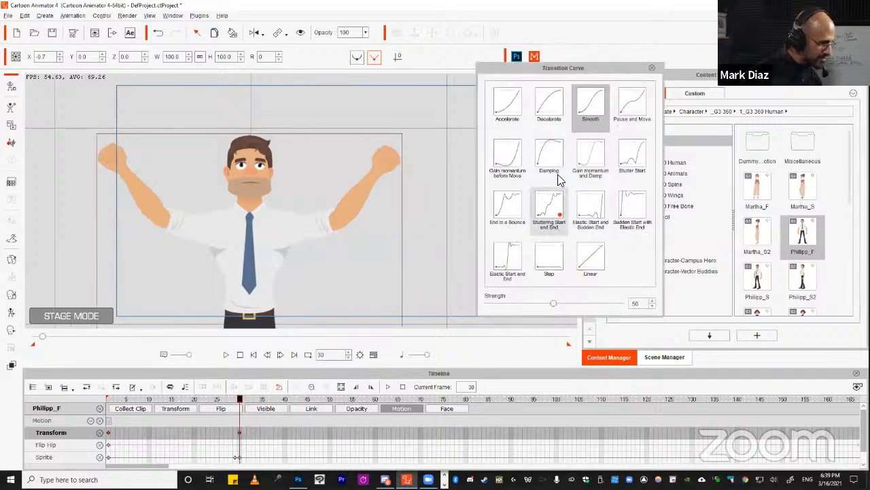
left_click(589, 111)
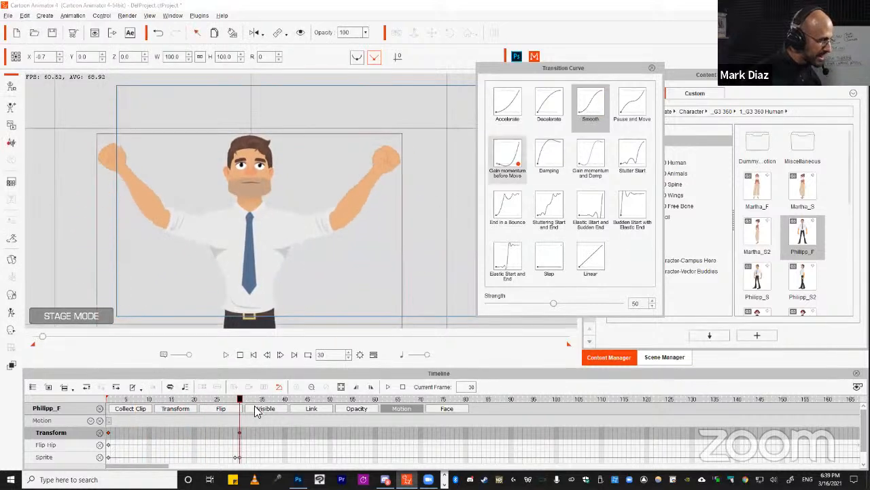
Delete the Sprite key at frame 29 and move the frame 30 Sprite key to frame 19
scroll(242, 431, "down", 1)
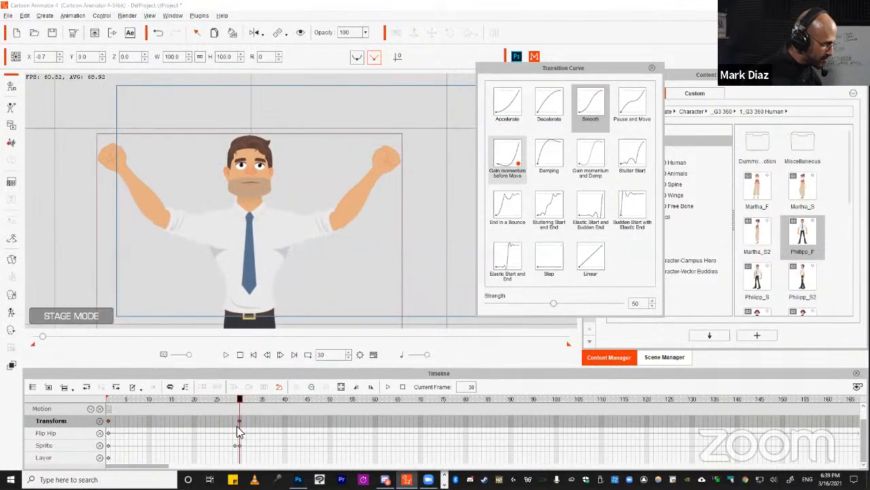
left_click(233, 443)
key("Delete")
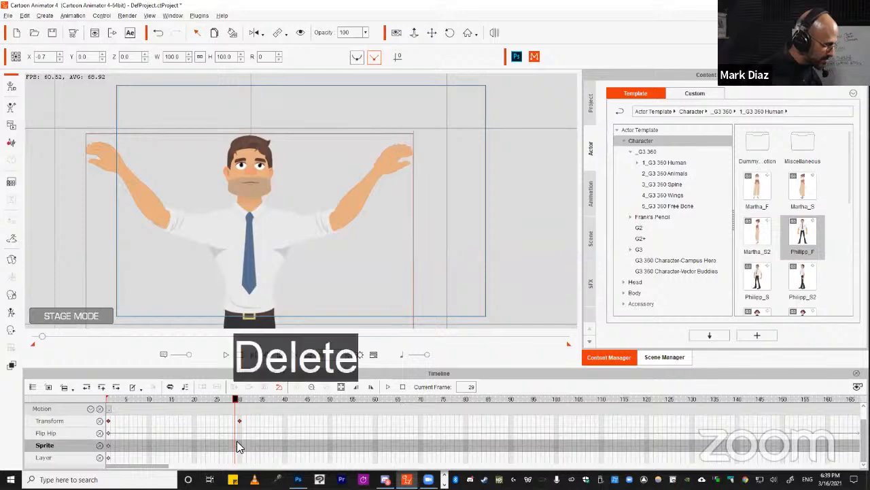
left_click(189, 445)
scroll(207, 446, "up", 1)
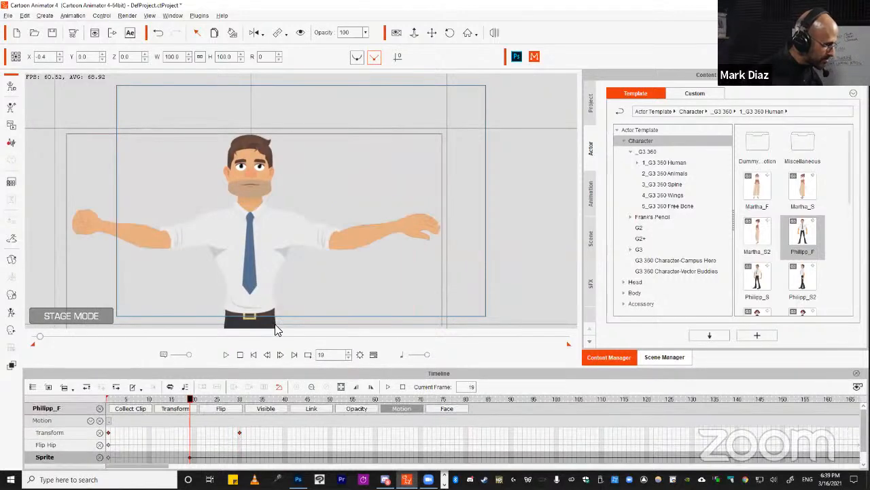
Change the left hand sprite to 27_Fist at frame 19, check the pose at frame 23 and close the Sprite Editor
key("s")
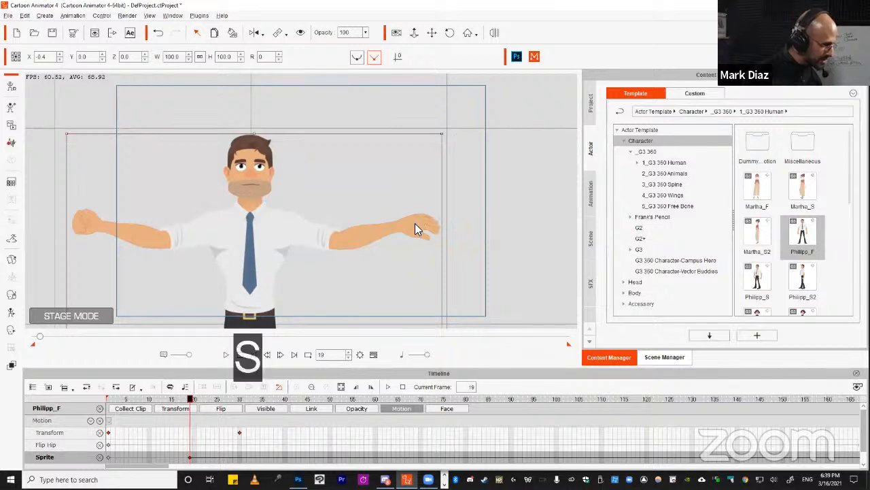
left_click(416, 226)
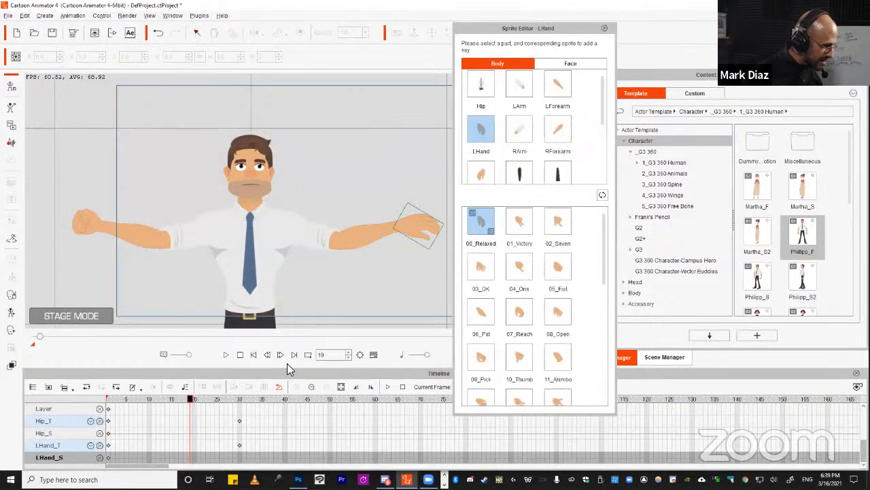
scroll(234, 432, "up", 2)
scroll(228, 435, "up", 1)
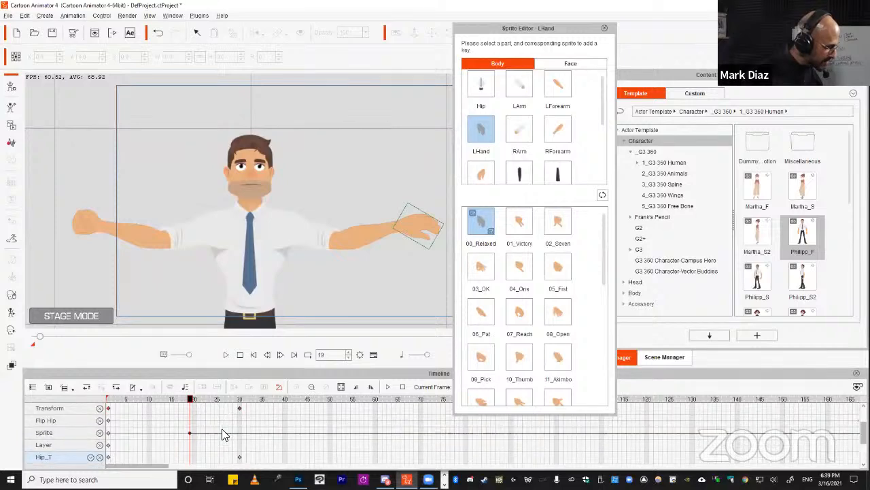
scroll(264, 435, "down", 3)
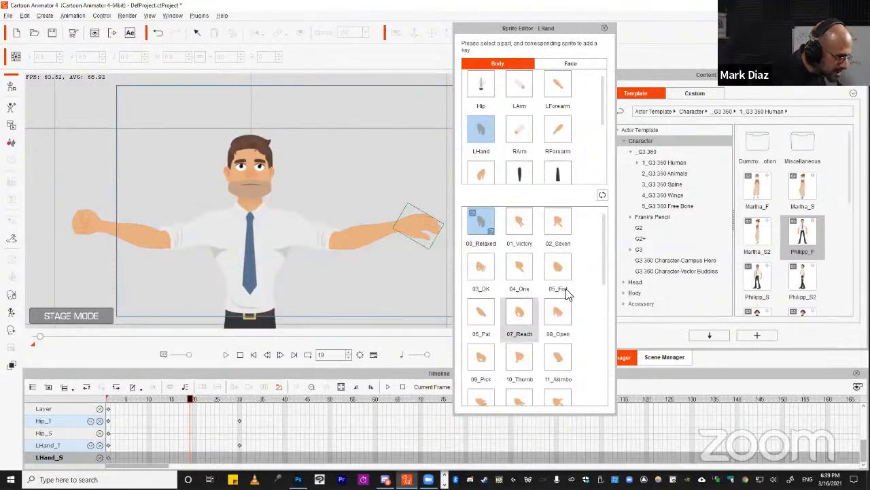
left_click(520, 367)
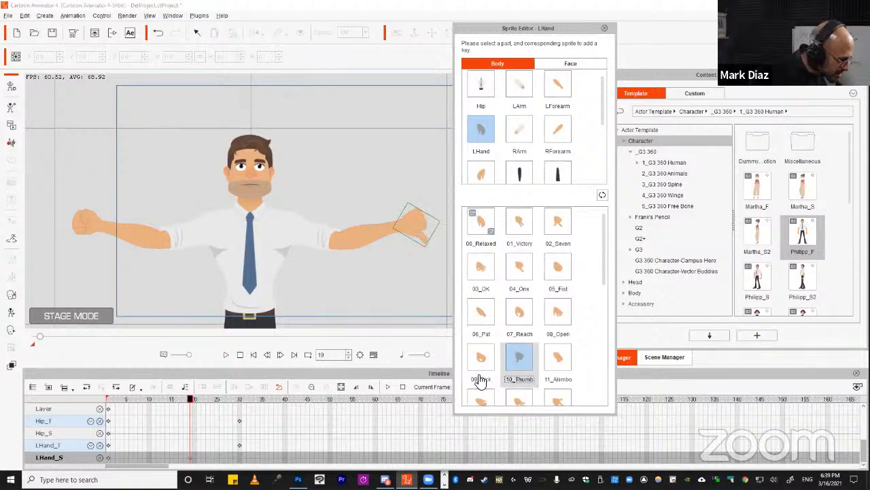
scroll(517, 340, "down", 5)
left_click(480, 330)
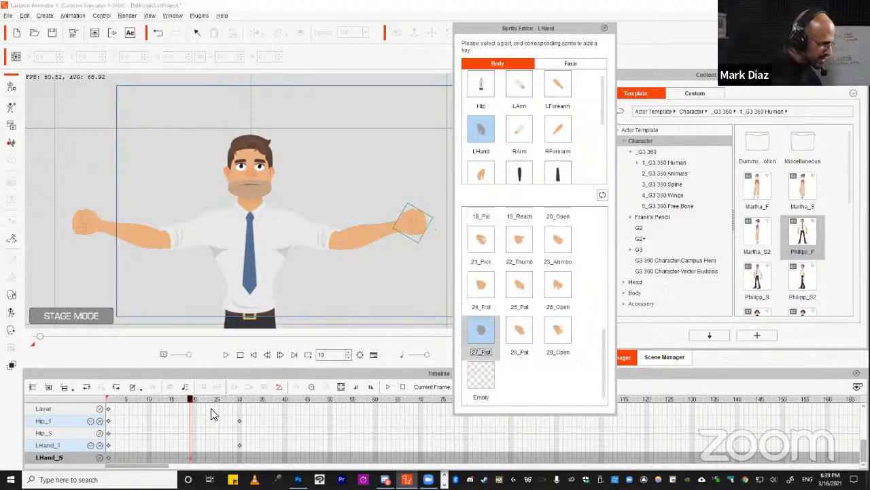
left_click_drag(189, 400, 208, 400)
left_click(604, 28)
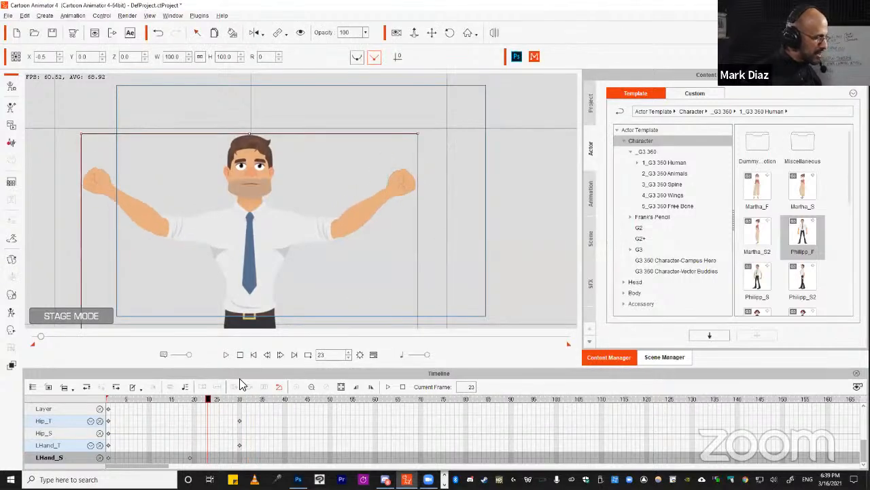
Play the arm raise from the first frame twice to check the hand change and easing
left_click(238, 401)
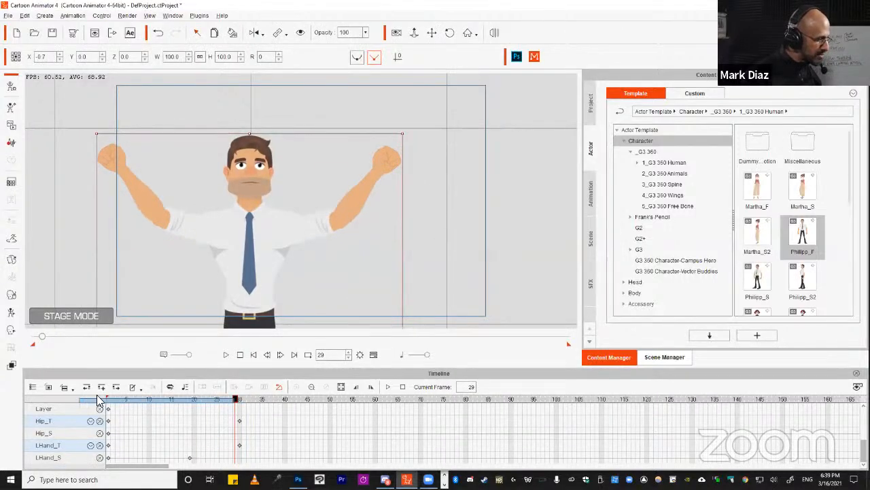
left_click(106, 399)
key("space")
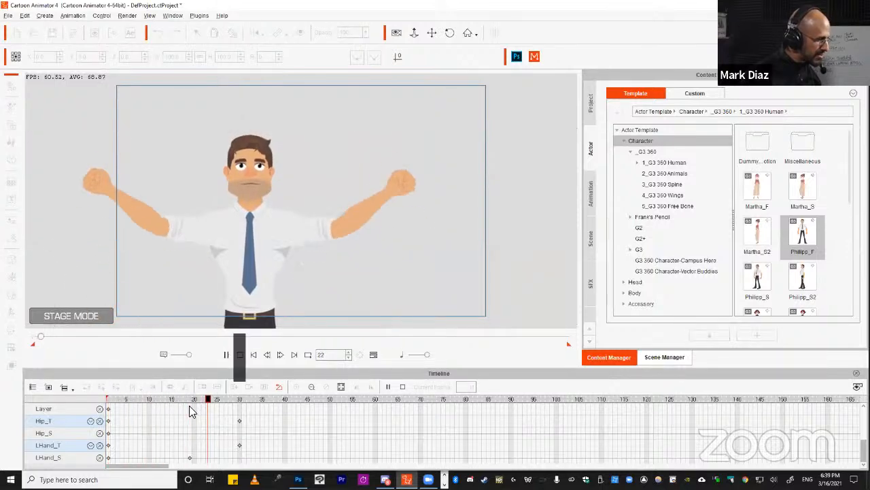
key("space")
left_click_drag(237, 400, 137, 385)
left_click(106, 399)
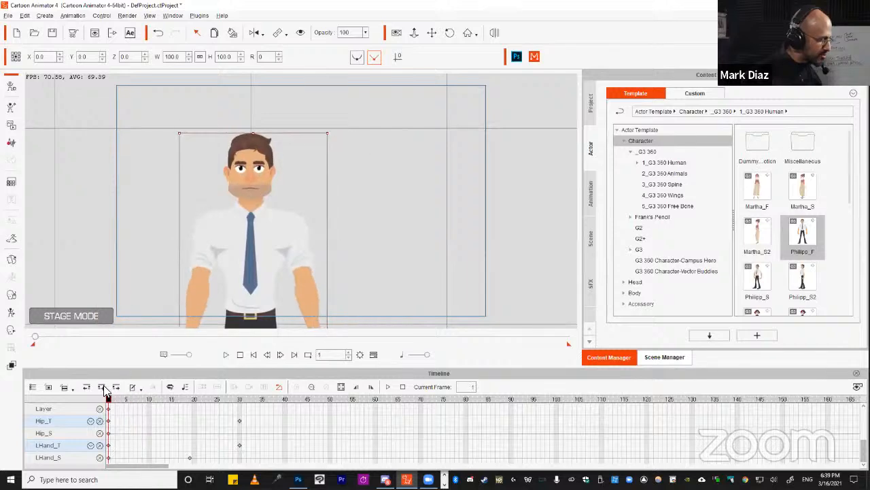
key("space")
key("space")
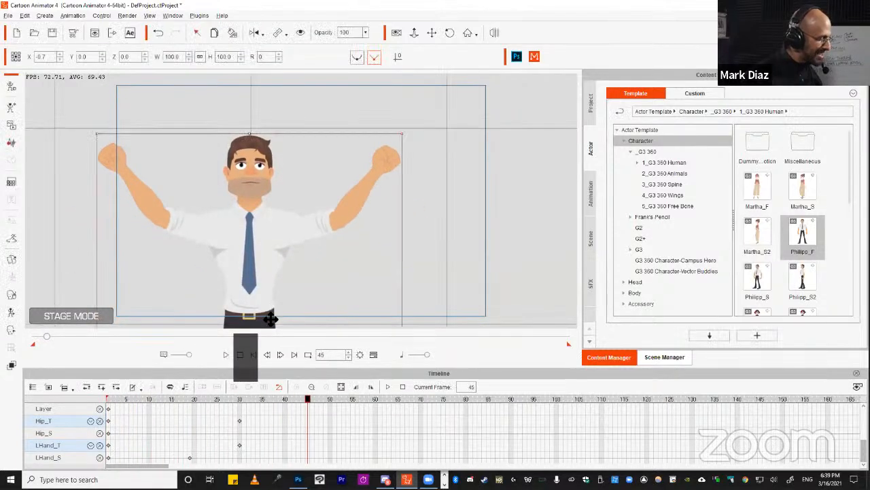
Replay the arm raise from the start, pause at frame 30, and play the held pose on to frame 110
left_click(102, 399)
key("space")
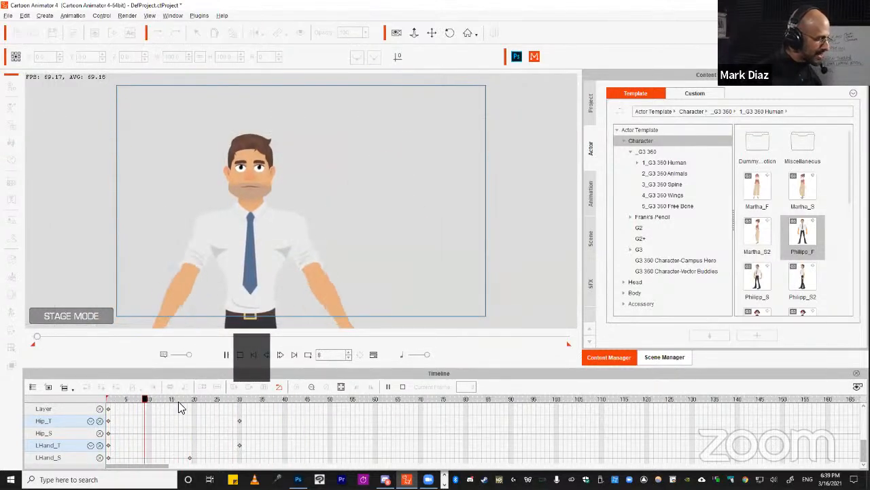
key("space")
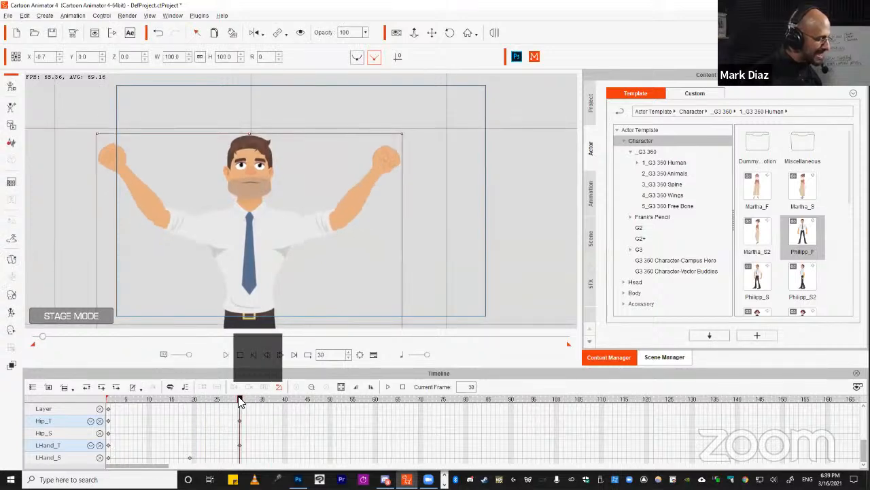
key("space")
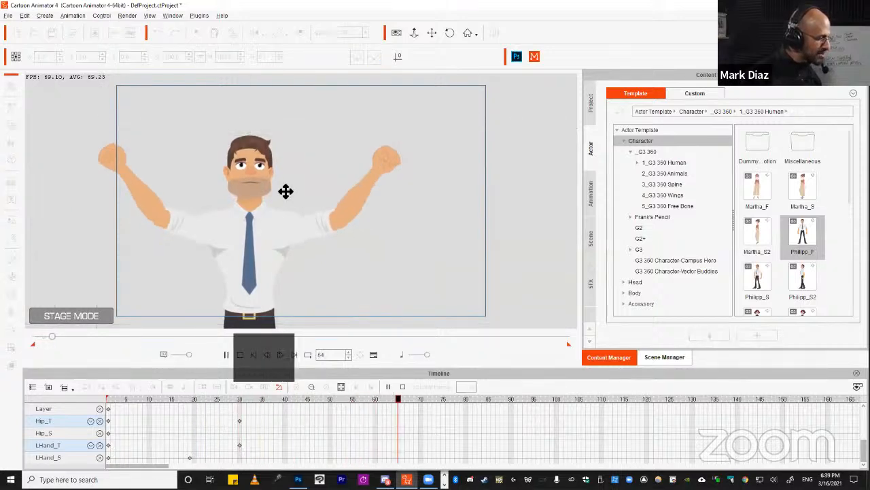
key("space")
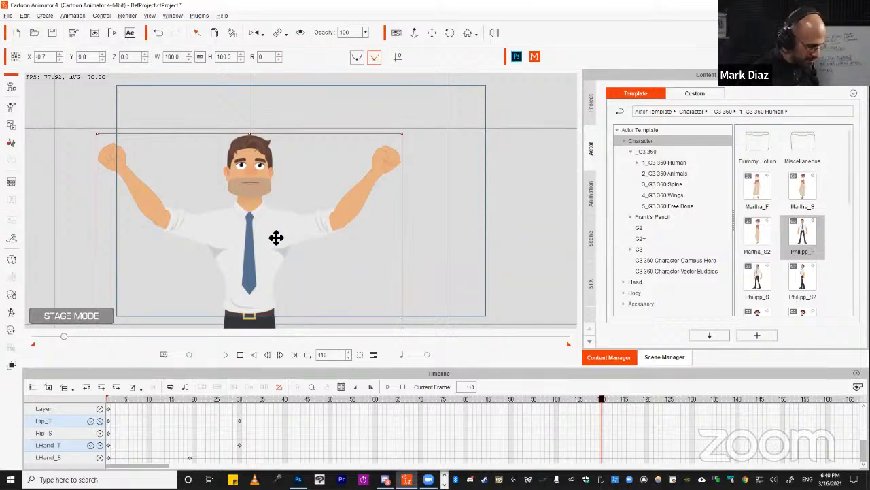
Enable constraints in the 2D Motion Key Editor at frame 110 and move both raised fists slightly up and inward
key("k")
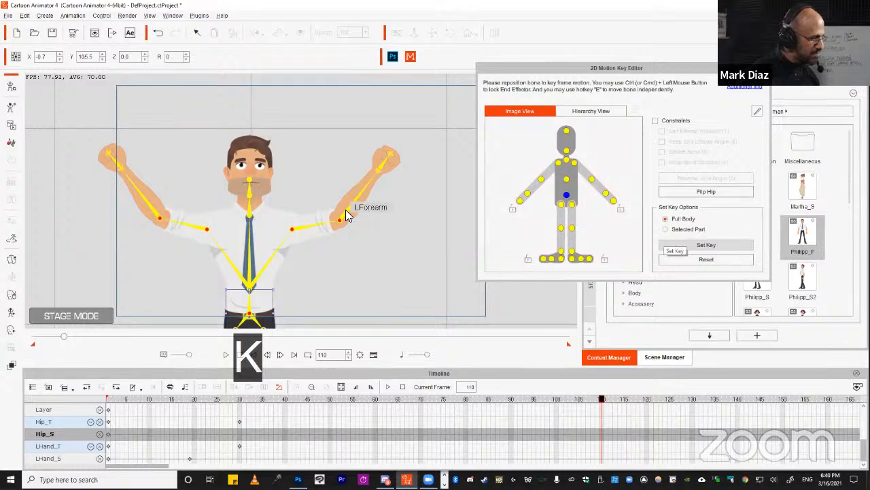
left_click(346, 215)
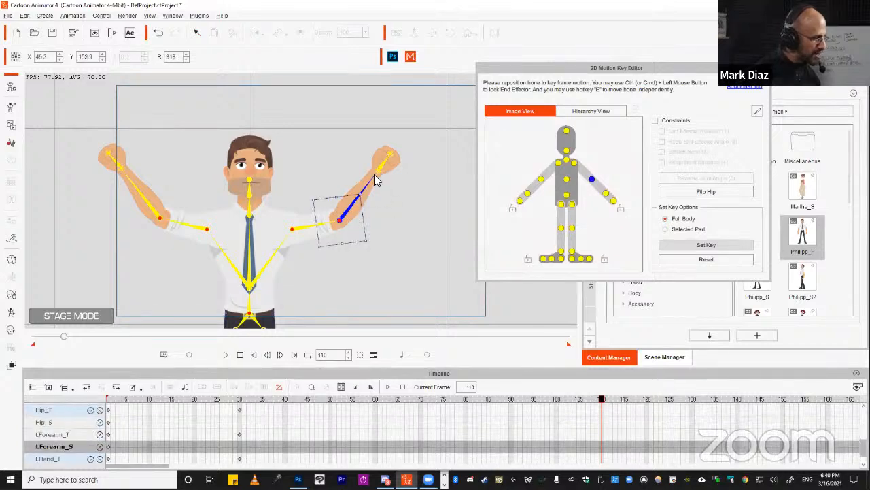
left_click(656, 120)
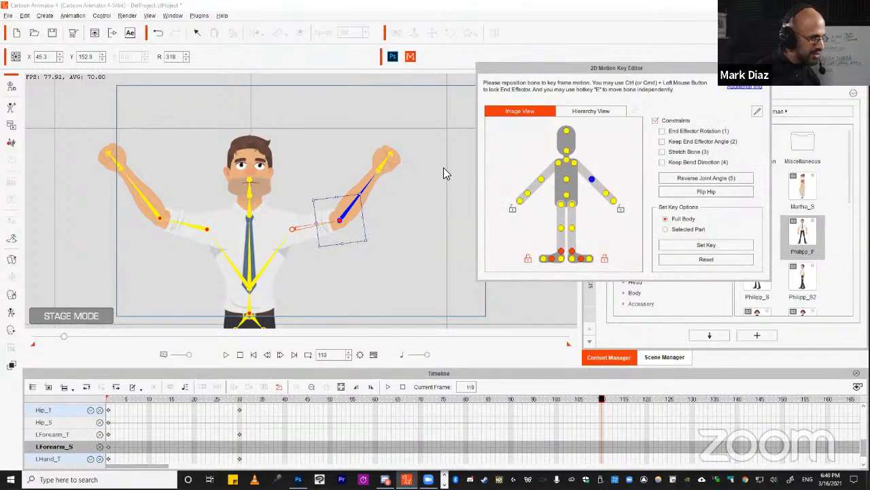
left_click_drag(384, 170, 379, 158)
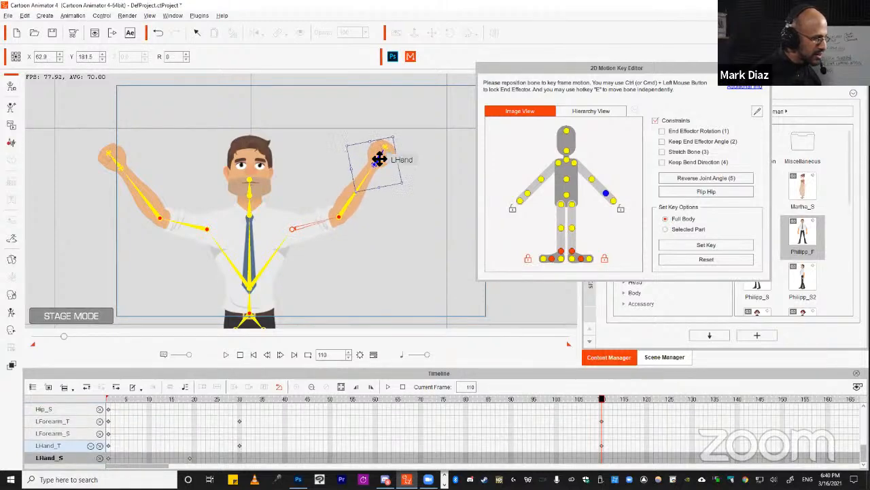
left_click(120, 162)
left_click_drag(122, 161, 122, 157)
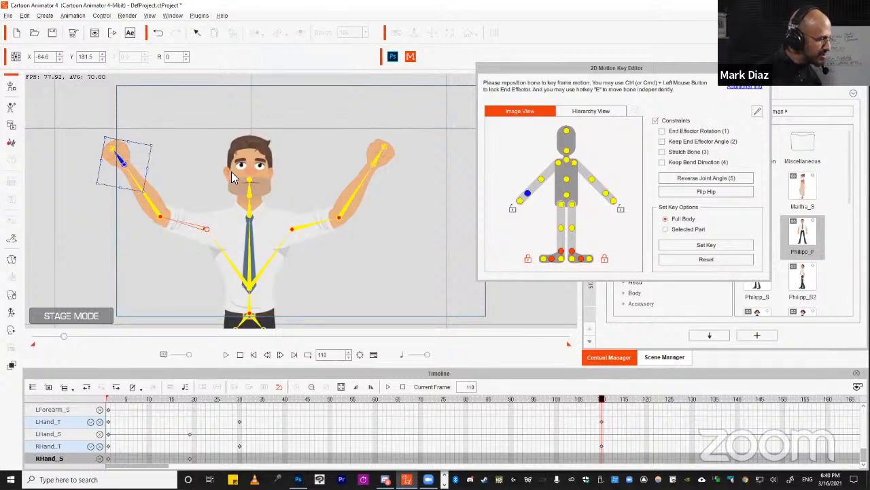
Tilt the head slightly and raise the torso a little in the frame 110 pose
left_click(249, 186)
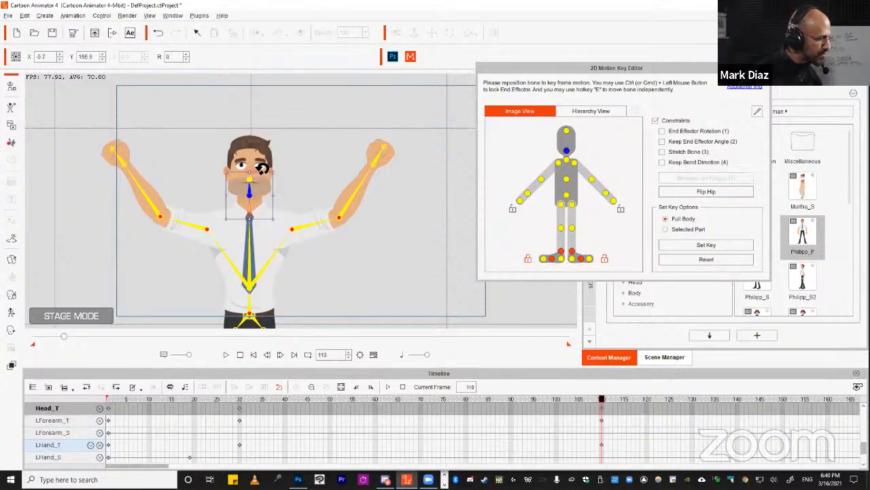
left_click_drag(265, 168, 262, 166)
left_click(251, 285)
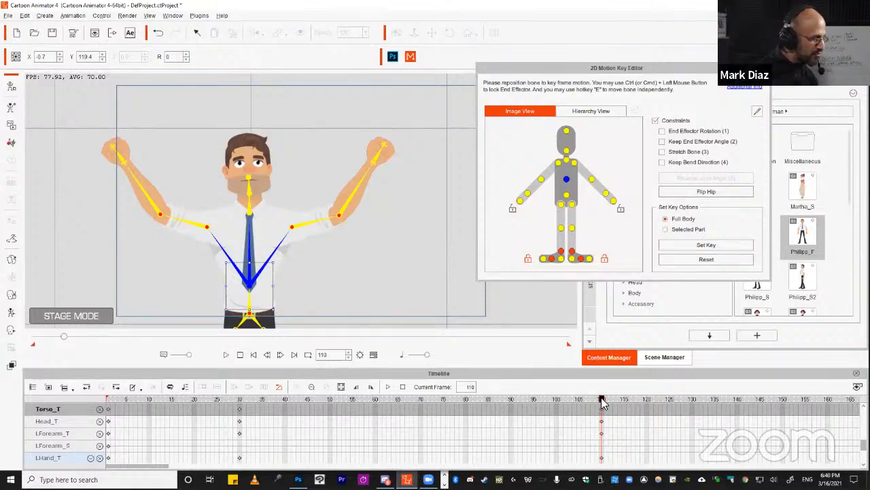
Play the held pose twice from just before frame 30 to check the subtle movement
left_click_drag(602, 399, 217, 400)
key("space")
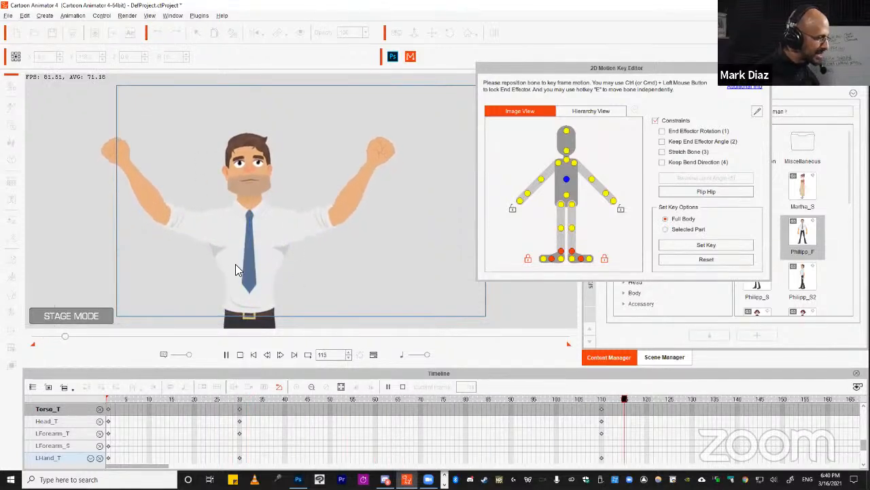
key("space")
left_click(225, 406)
key("space")
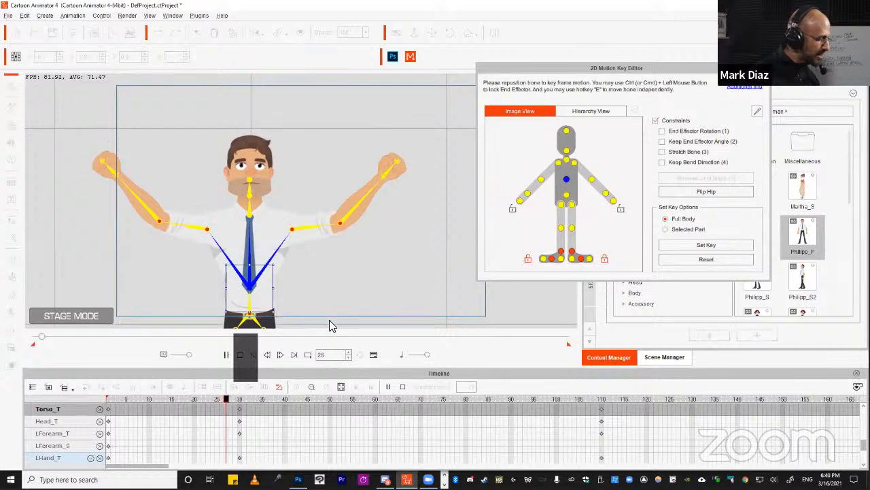
key("space")
Move the character's Transform key from frame 110 to frame 76 and play back the shortened moving hold
scroll(680, 417, "up", 1)
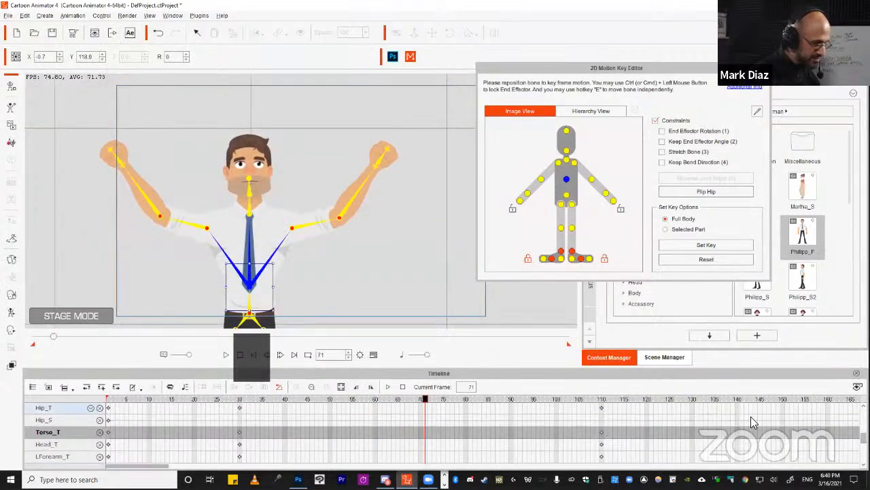
scroll(620, 455, "up", 3)
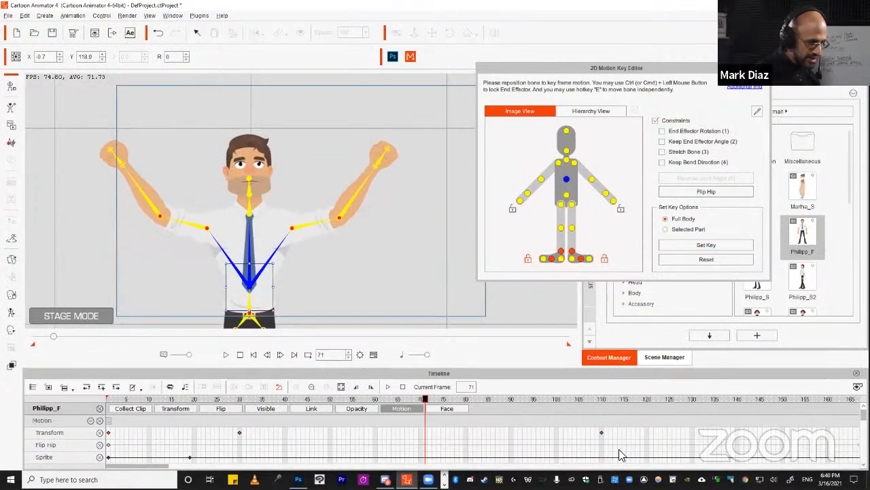
left_click(601, 432)
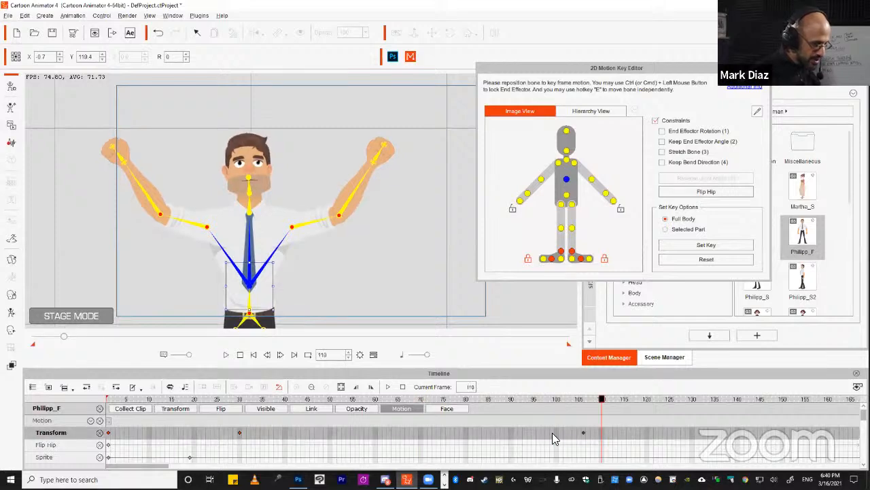
left_click_drag(453, 436, 448, 433)
left_click(388, 386)
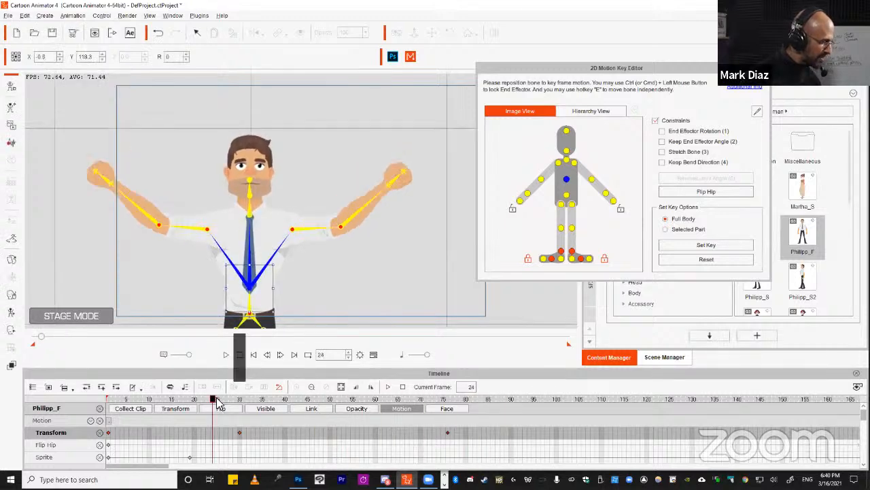
left_click(301, 183)
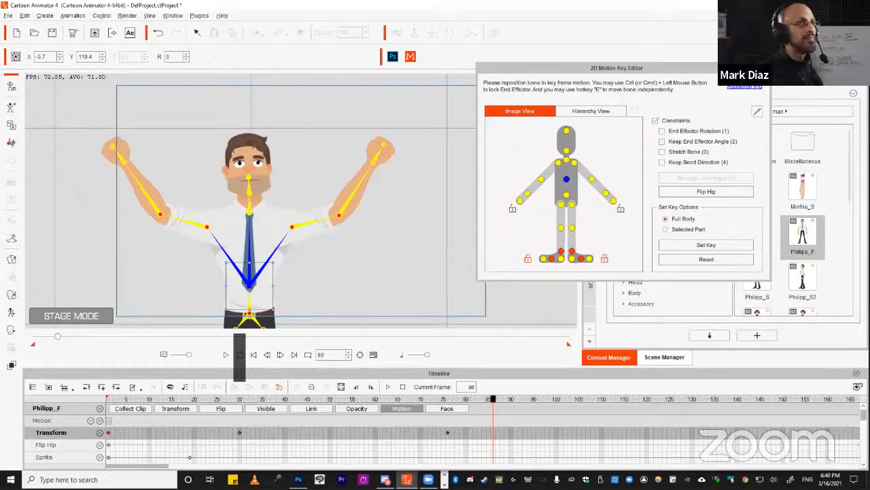
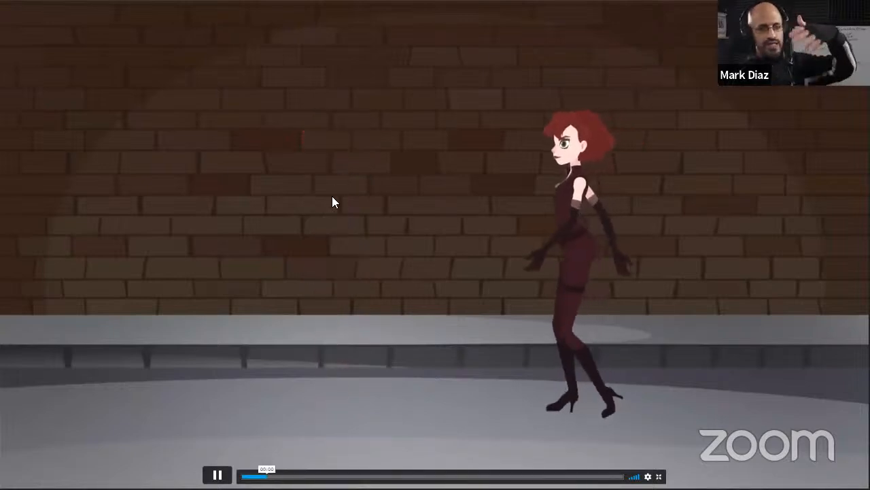
Pause the full-screen Walk Cycle - Bad video, exit full screen and look at the Walk Cycle - Good video below it
left_click(218, 475)
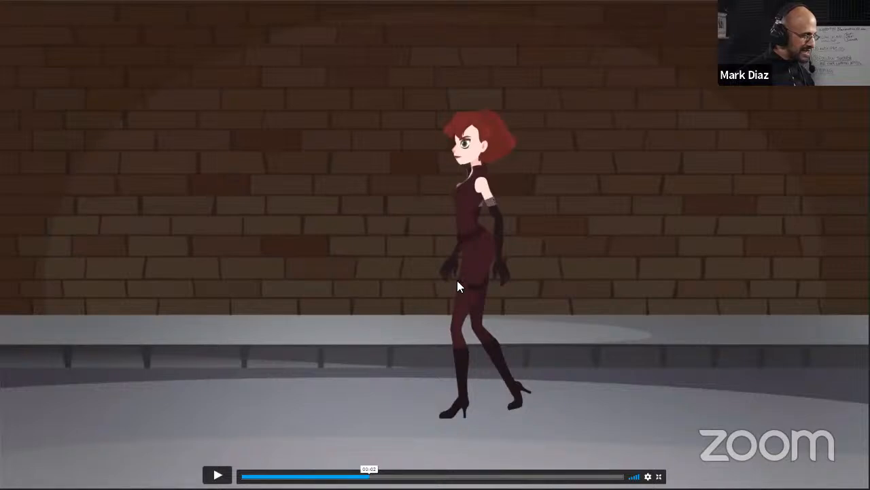
key("Escape")
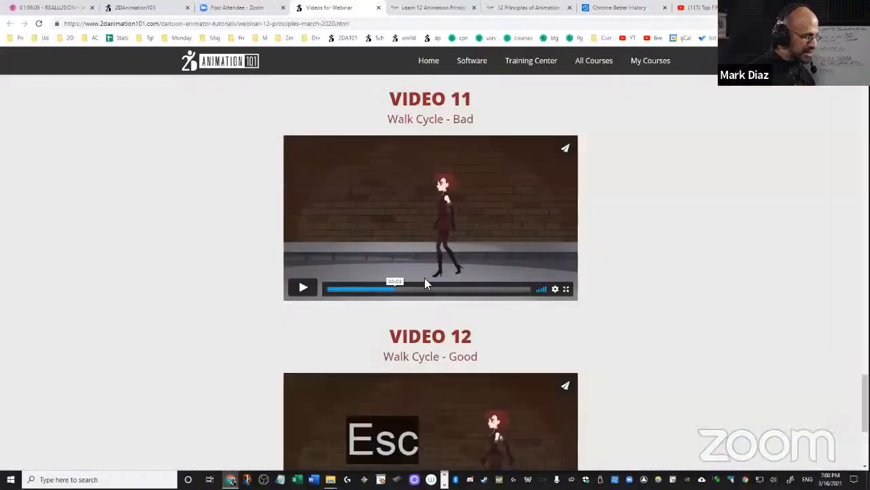
scroll(398, 405, "down", 2)
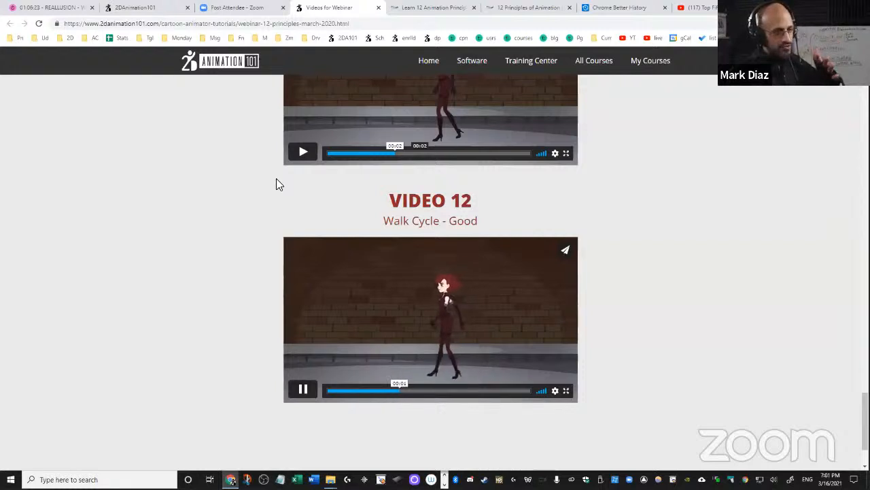
scroll(346, 91, "up", 1)
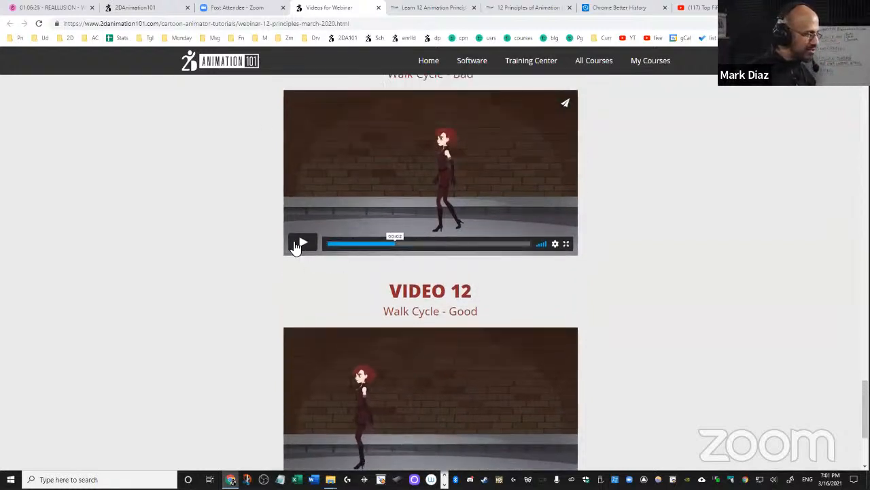
Replay and pause the Walk Cycle - Bad video, and play the Walk Cycle - Good video for comparison
left_click(305, 246)
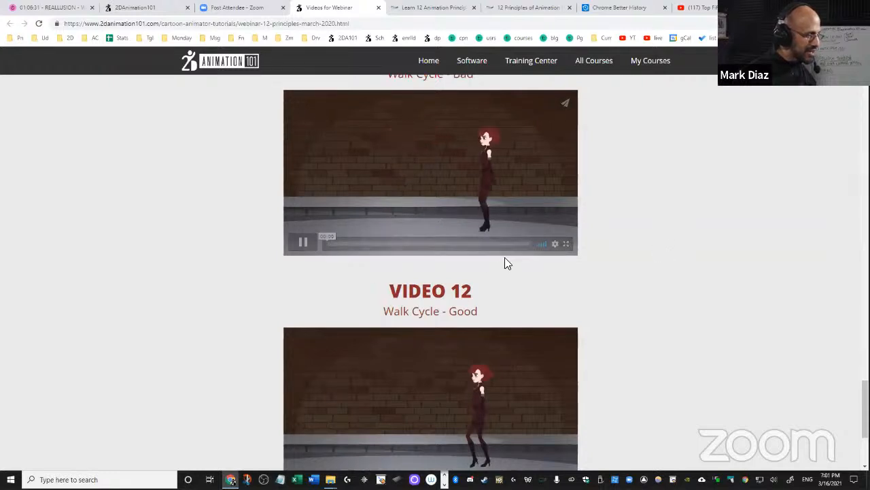
left_click(303, 245)
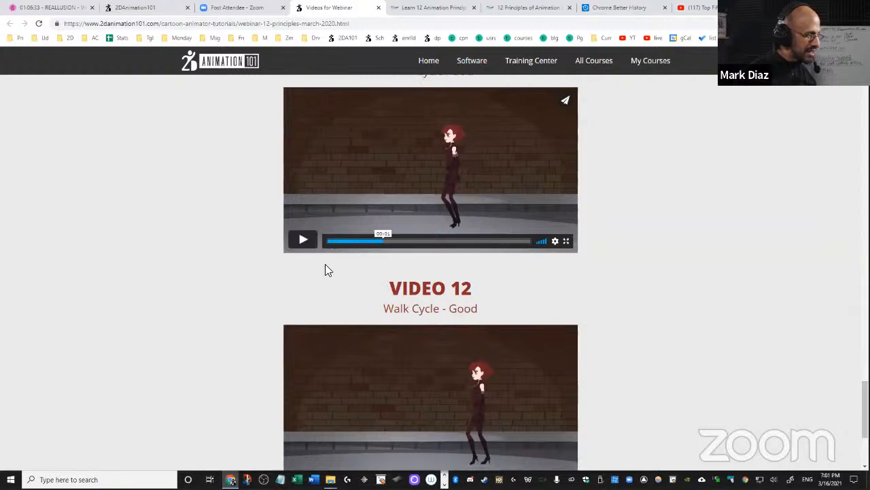
scroll(320, 285, "down", 3)
left_click(302, 300)
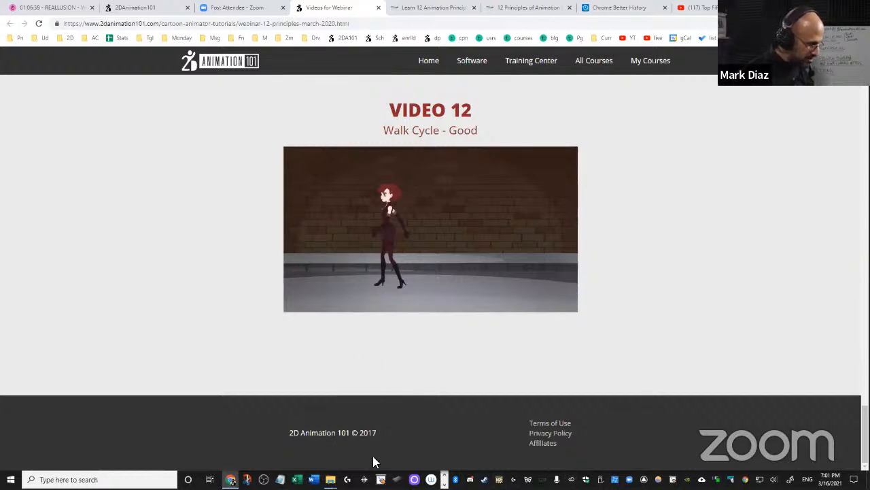
Switch to Cartoon Animator and start a new project, discarding the current one without saving
key("alt+Tab")
key("alt+Tab")
key("alt+Tab")
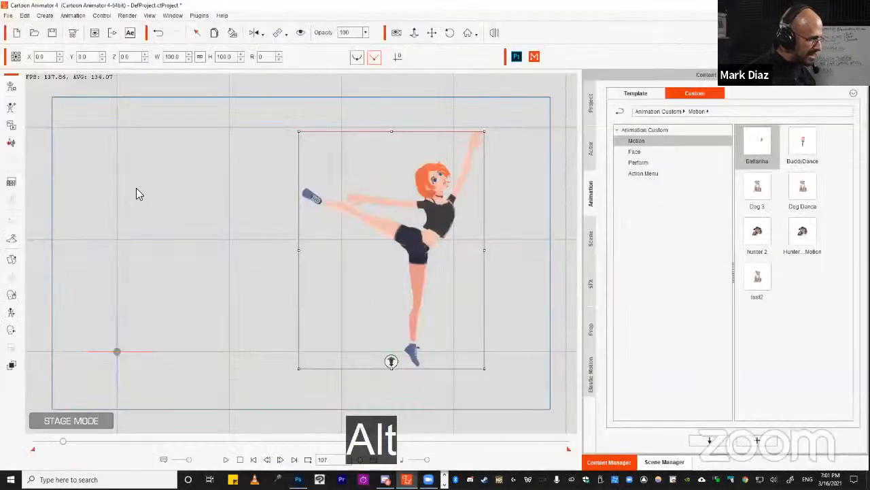
left_click(16, 33)
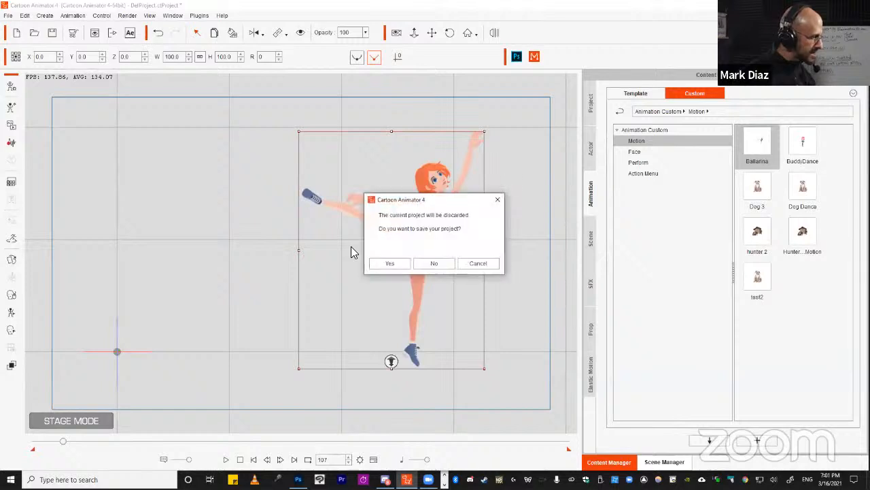
left_click(432, 264)
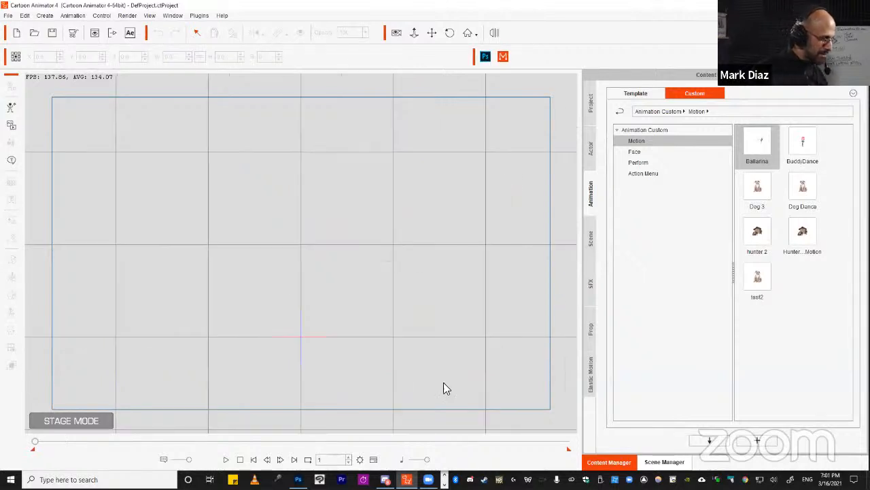
Add the Ruby_S2 character from G3 360 Character-Campus Hero and place her toward the stage's right side at X 174.1, Y 8.3
left_click(591, 153)
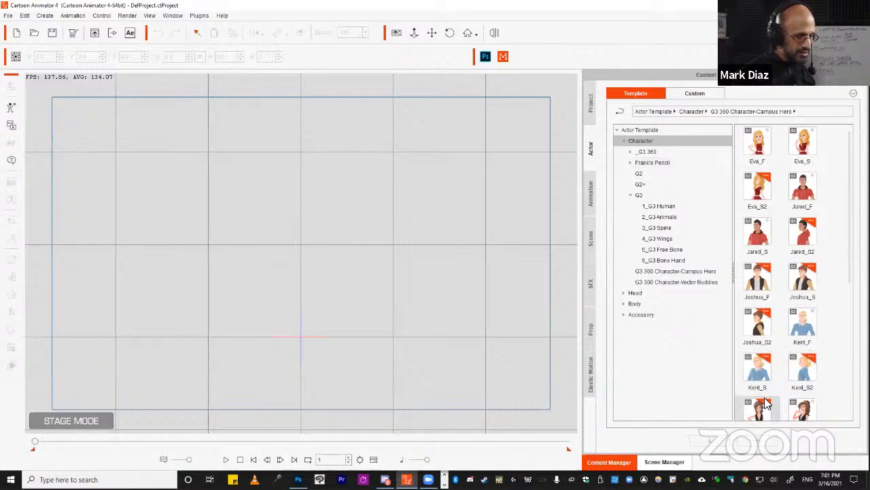
scroll(783, 328, "down", 3)
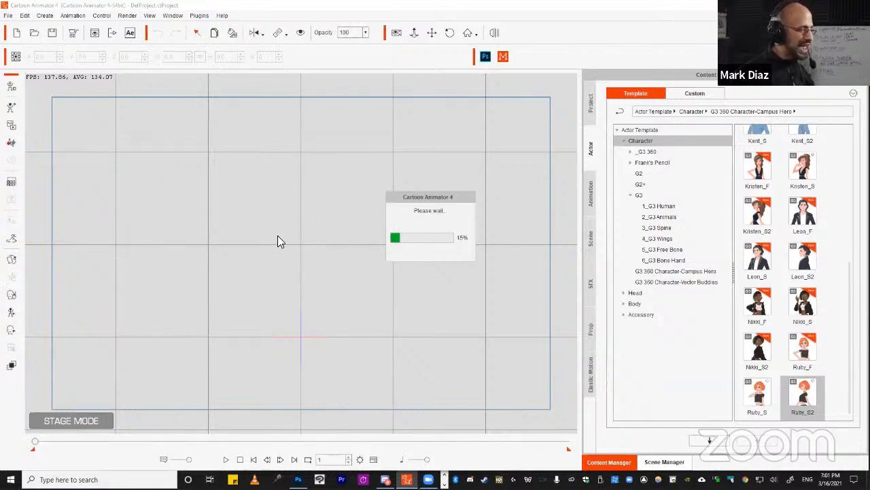
left_click_drag(300, 221, 462, 215)
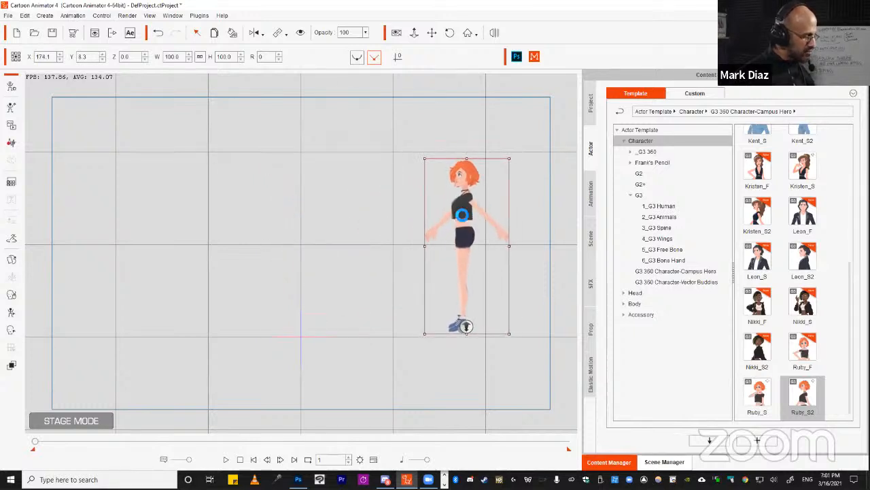
Open the side-view motion templates for _Turners_Female under 1_G3 Human
left_click(592, 195)
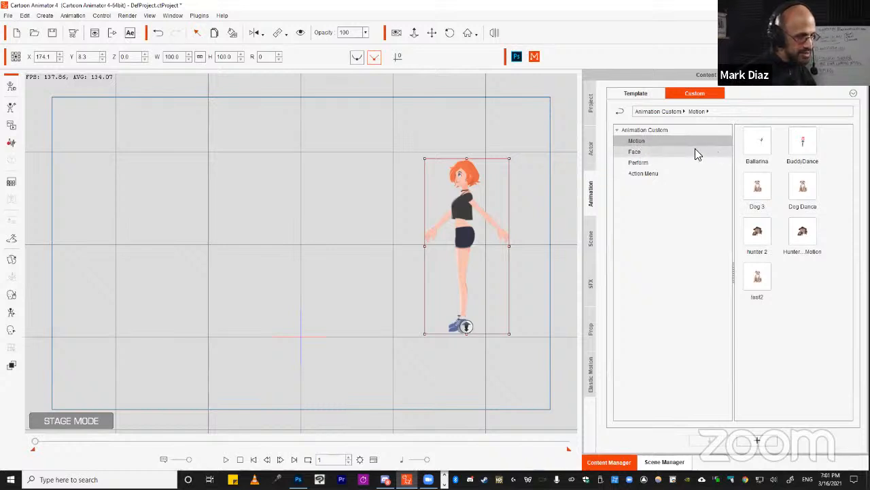
left_click(621, 96)
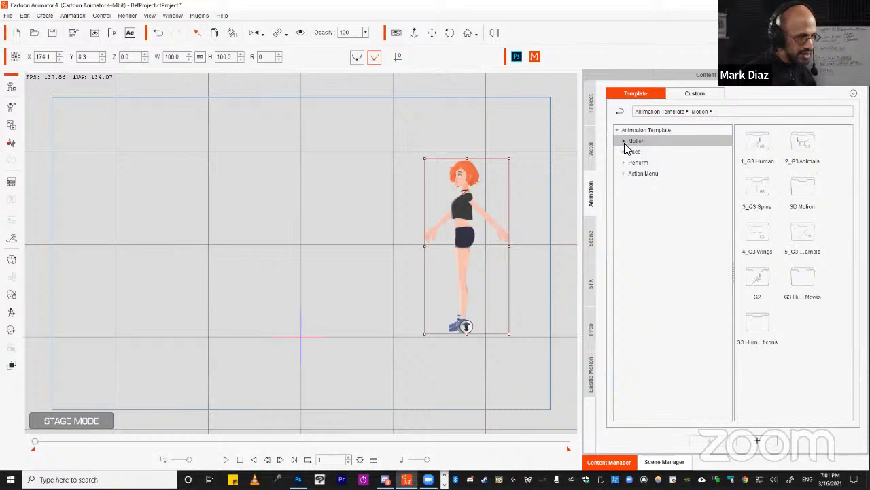
left_click(624, 142)
left_click(653, 152)
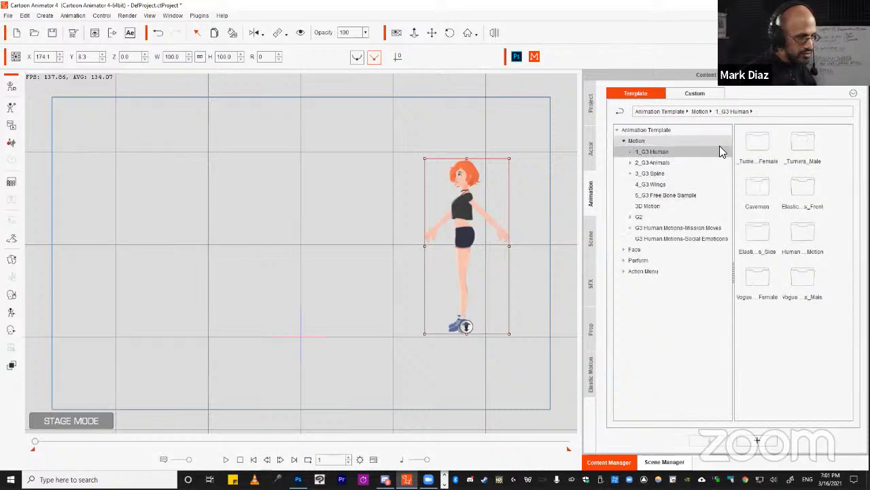
double_click(761, 142)
double_click(803, 143)
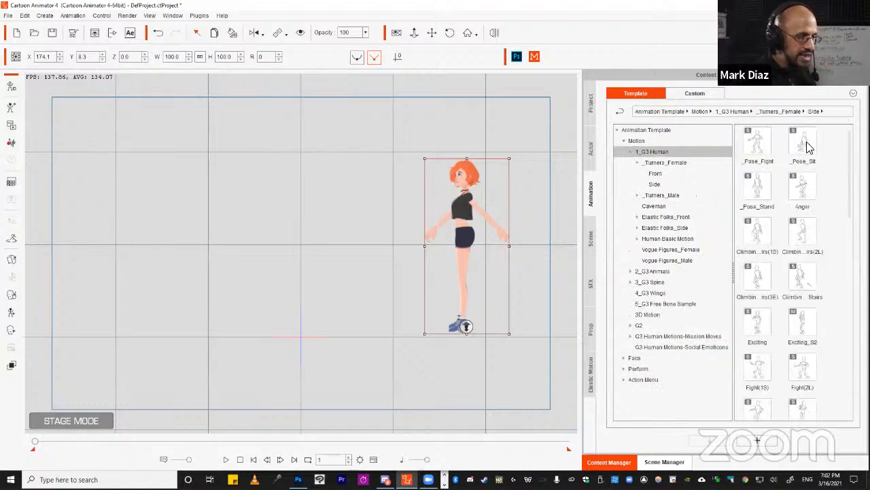
Apply the Walk(1S) motion to the character, followed by the Walk(2L) motion
scroll(830, 293, "down", 10)
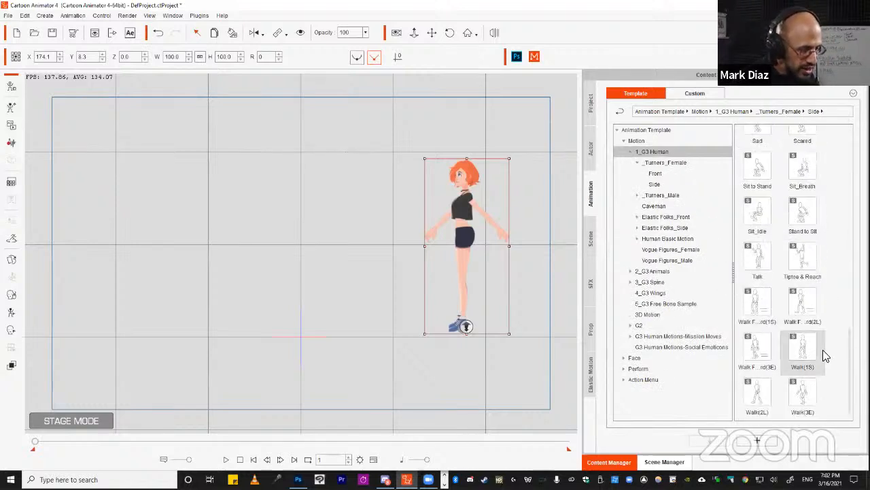
double_click(807, 351)
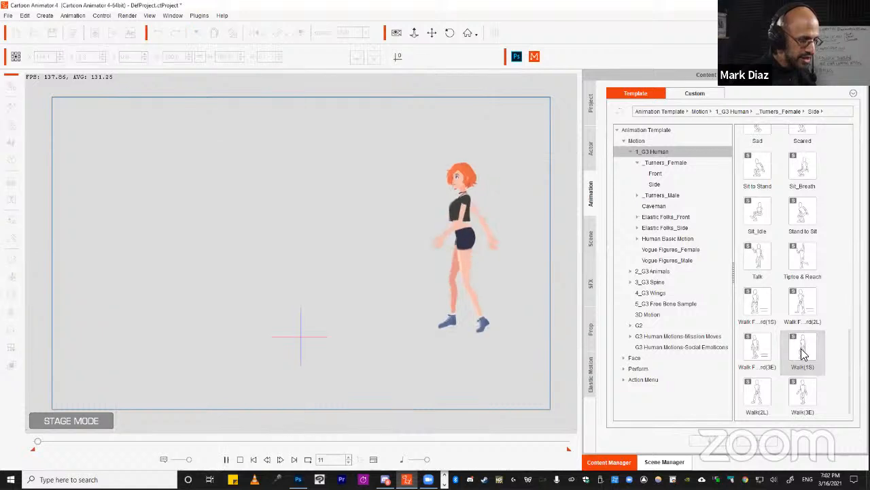
double_click(763, 389)
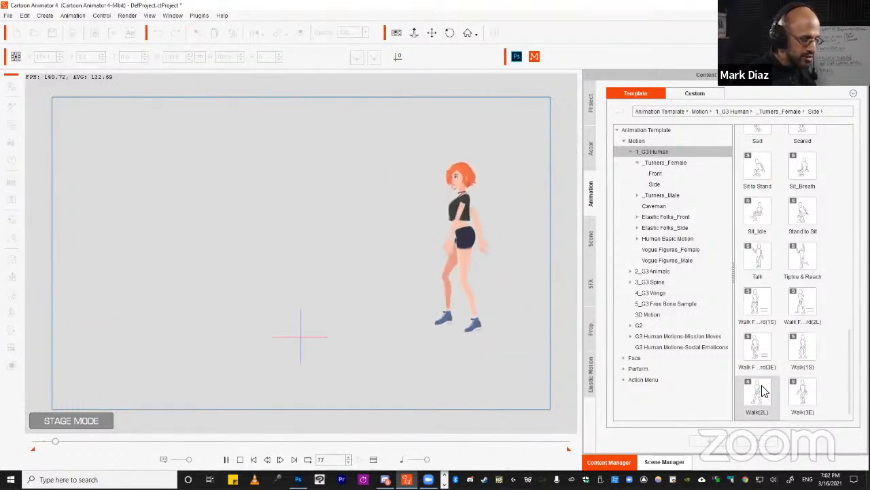
Apply the Walk(3E) motion to the character, set the project's animation length to 105 frames, and return to the first frame after previewing
double_click(803, 396)
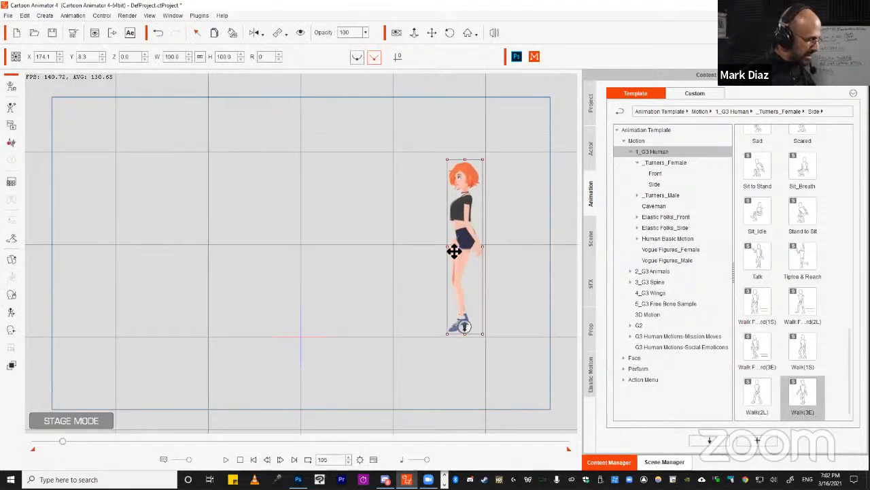
left_click(360, 460)
key("Tab")
type("105")
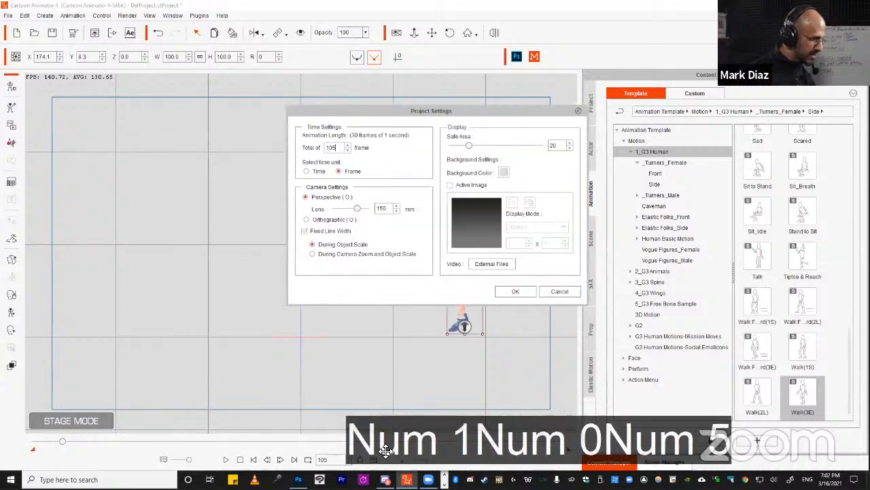
key("Return")
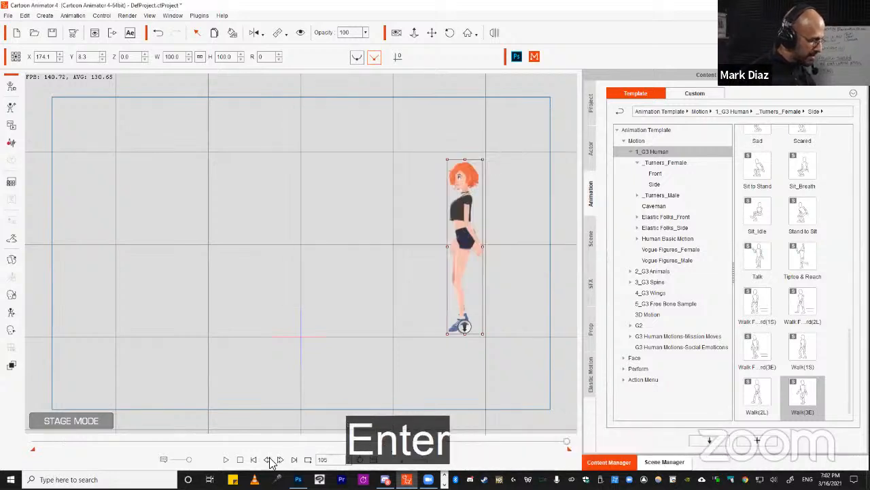
key("space")
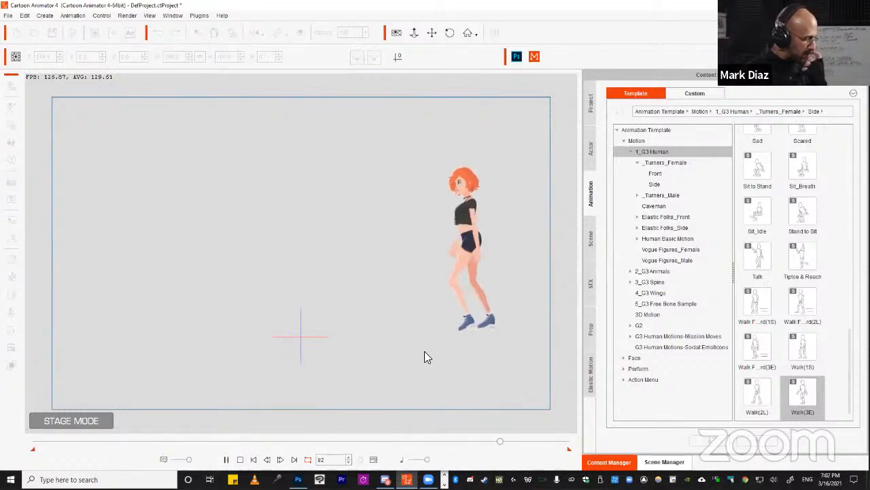
key("space")
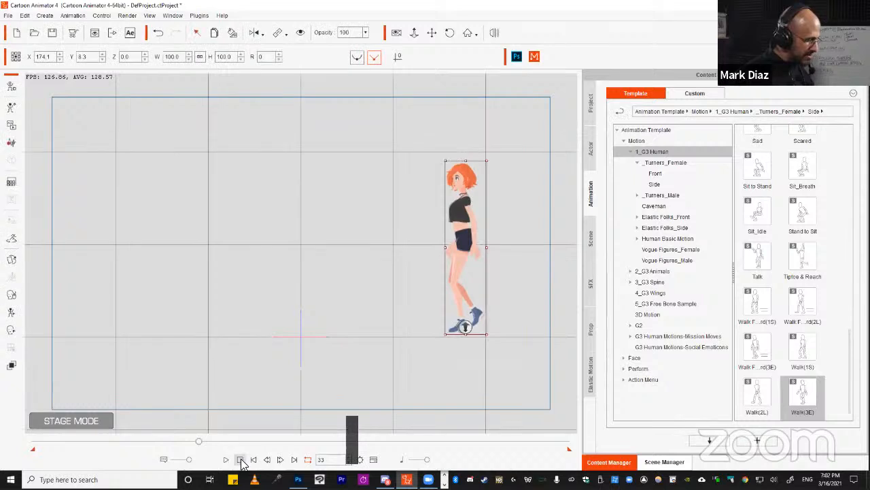
left_click(252, 460)
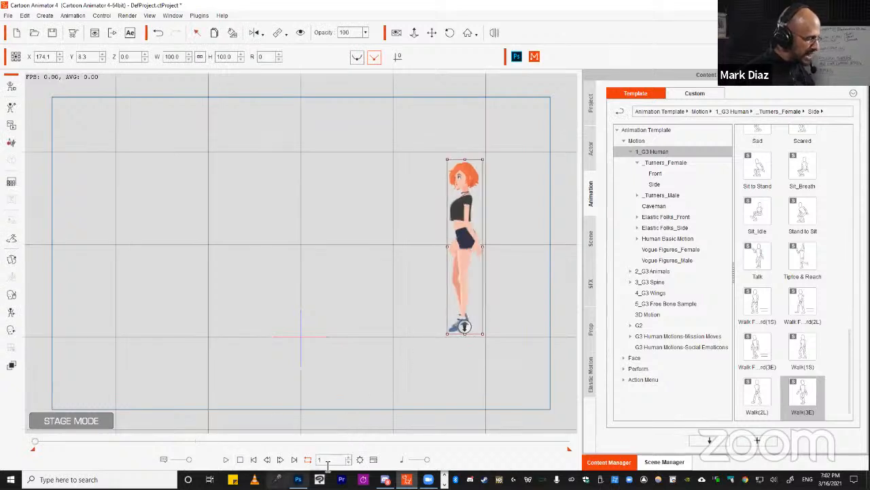
Open the timeline with Ruby_S2's Transform track and add a transform key at frame 3
left_click(374, 460)
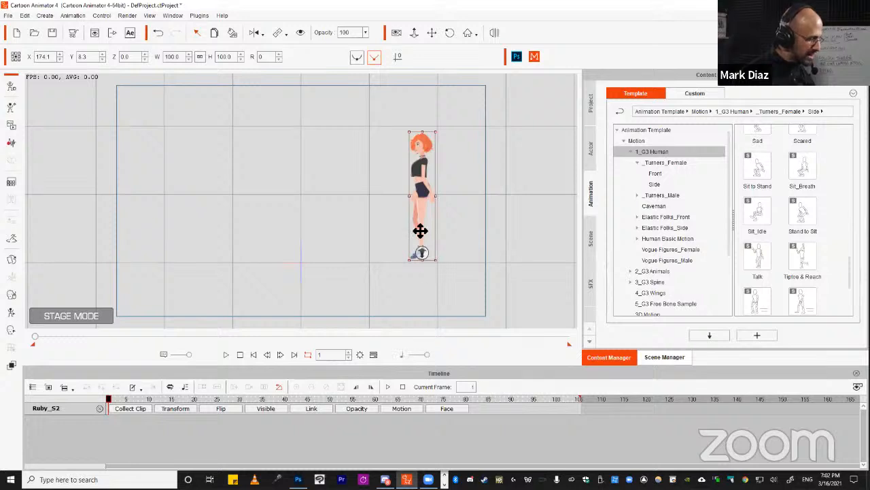
left_click(175, 409)
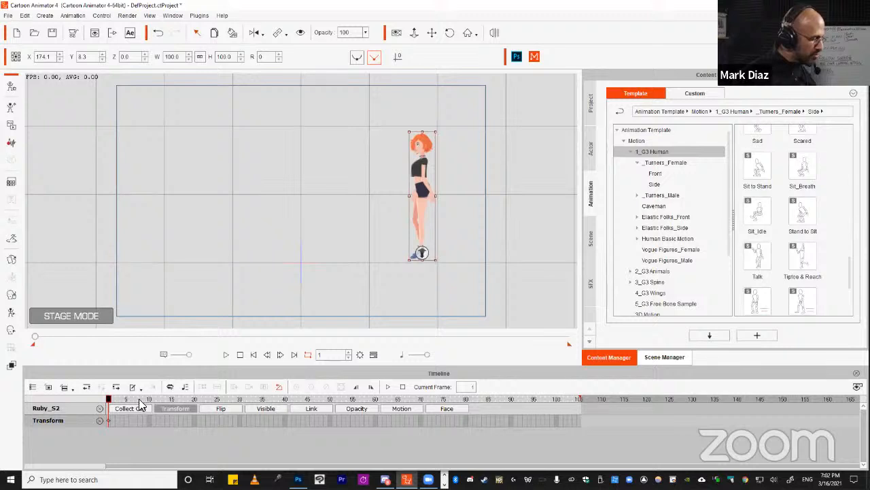
mouse_move(121, 398)
left_mouse_down()
mouse_move(158, 398)
mouse_move(115, 398)
left_mouse_up()
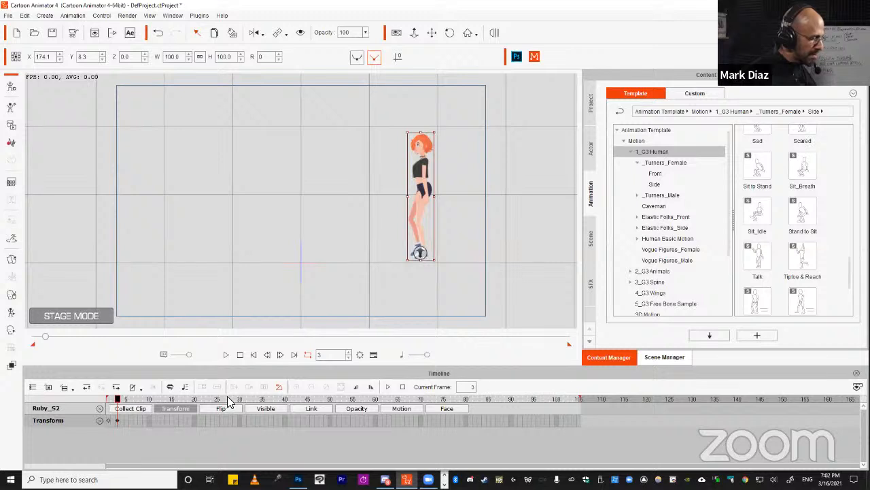
Move the character straight across the stage to X 54.2 at frame 99 and play back the walk
left_click_drag(229, 400, 550, 365)
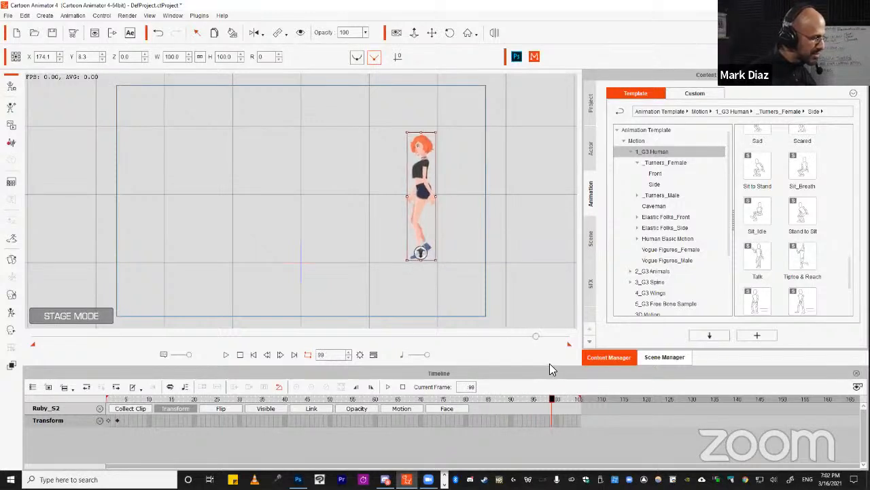
left_click_drag(428, 210, 345, 224)
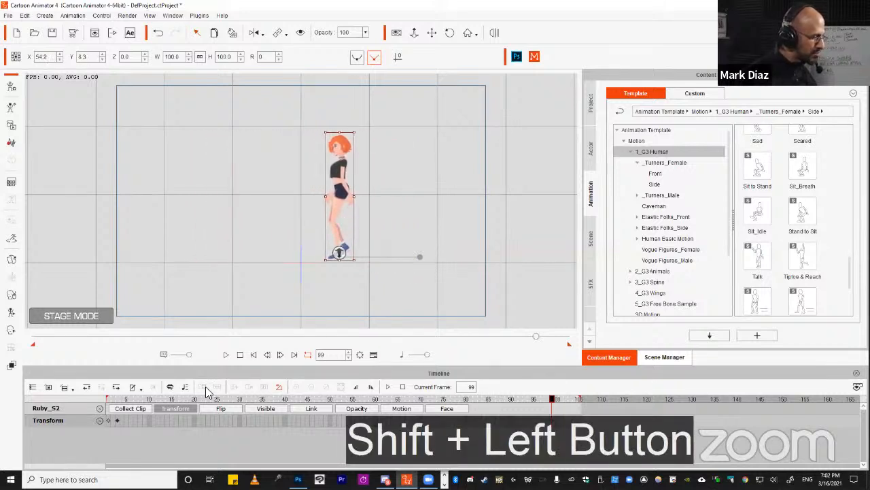
left_click_drag(181, 400, 87, 392)
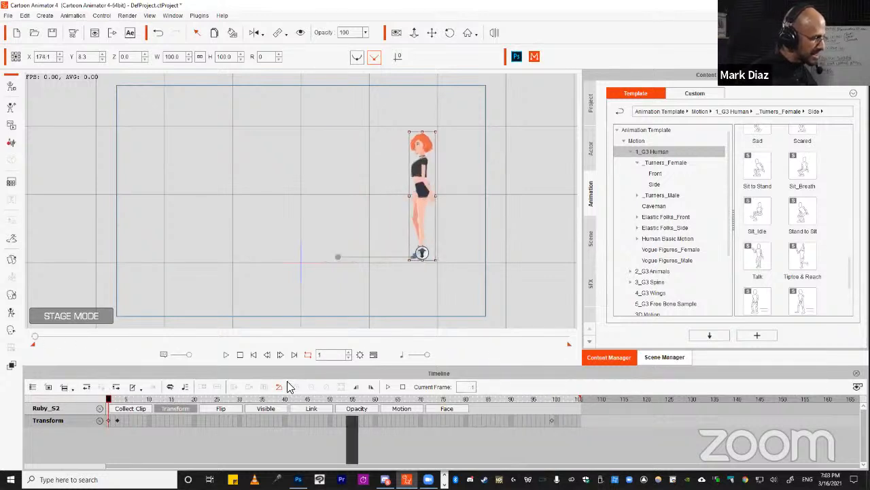
key("space")
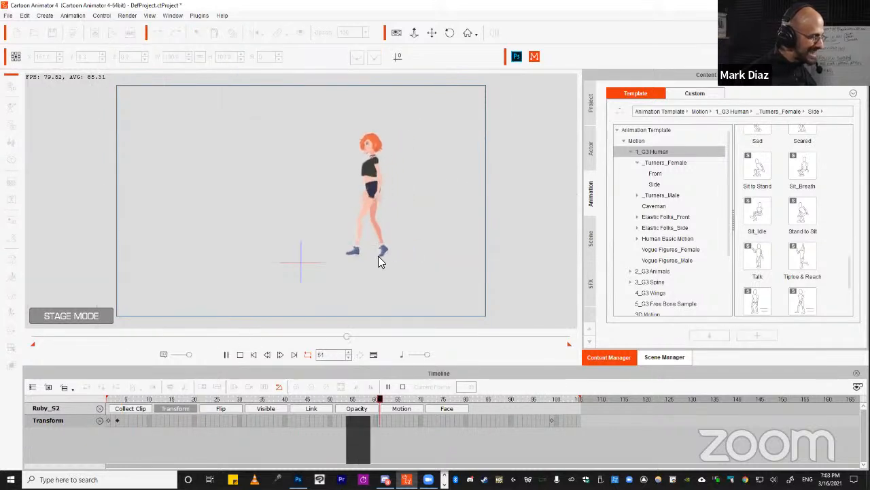
left_click(379, 255)
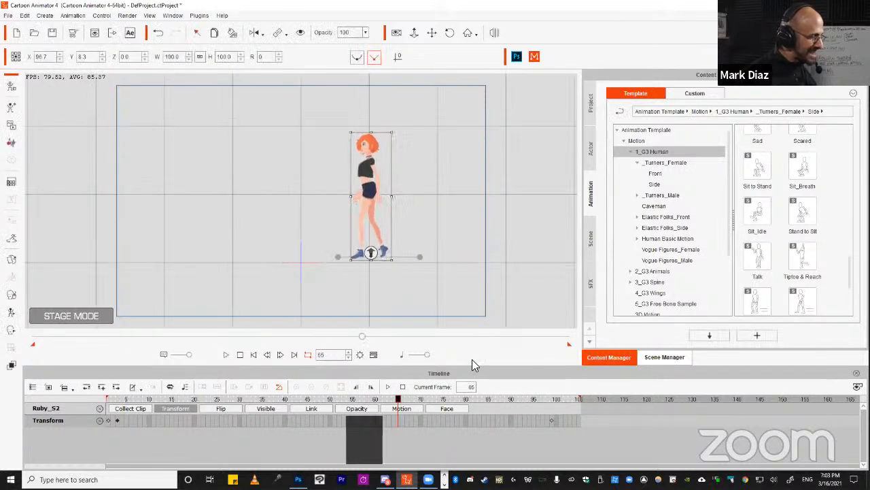
Move the character farther in her walking direction at frame 99, to about X -41.9, playing back the walk to check foot sliding
left_click(552, 400)
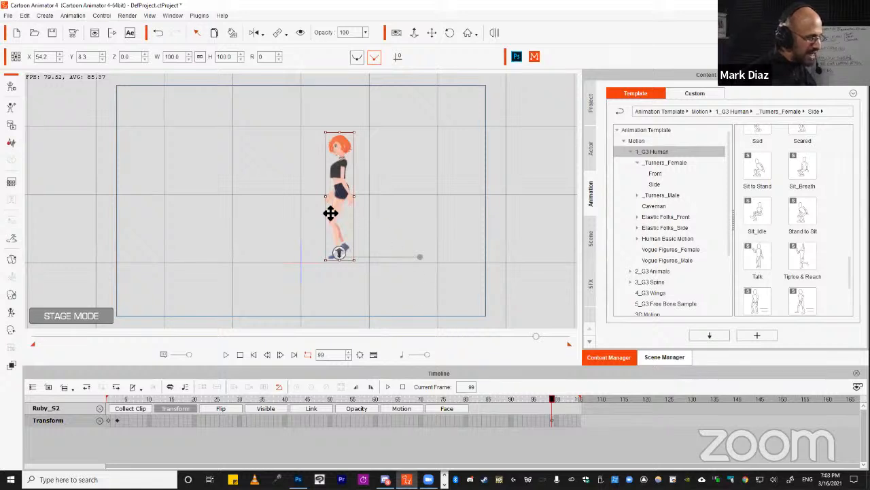
left_click_drag(335, 218, 277, 219)
key("space")
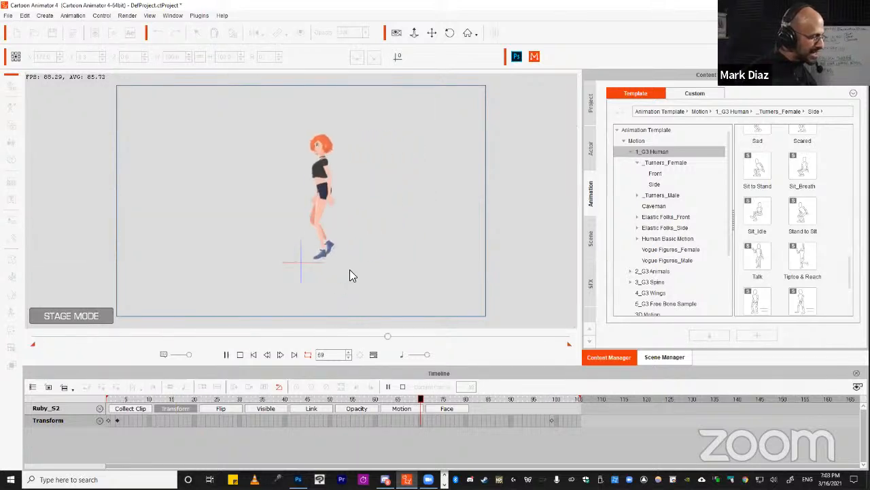
left_click(551, 400)
left_click_drag(285, 209, 275, 208)
left_click(129, 399)
key("space")
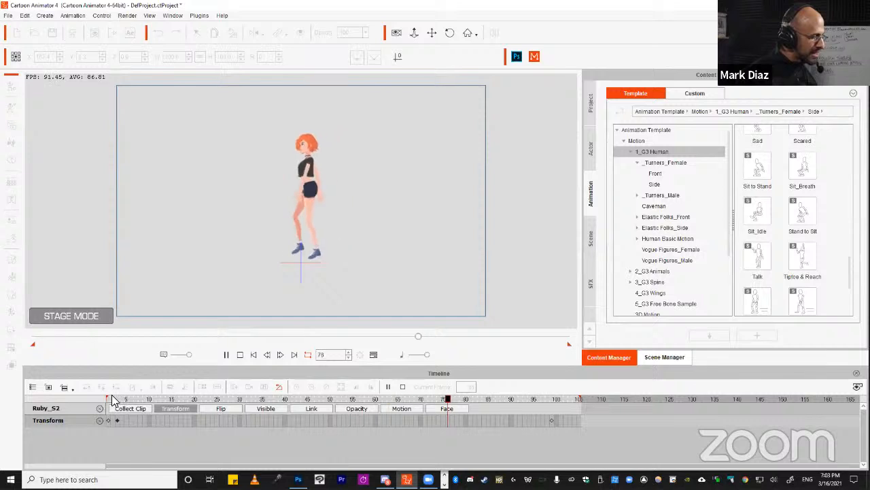
key("space")
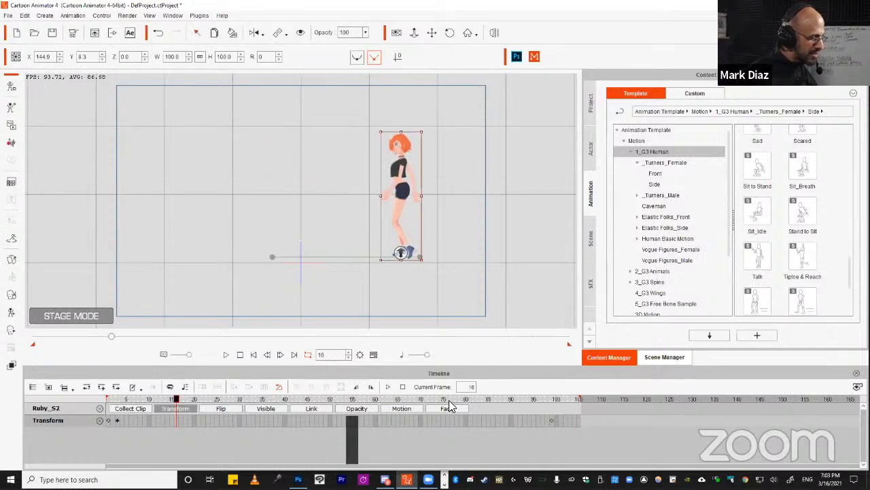
Add a transform key at frame 83, move the character to X -50.2 at frame 93, and play back the walk
mouse_move(466, 399)
left_mouse_down()
mouse_move(552, 400)
mouse_move(463, 399)
left_mouse_up()
left_click_drag(233, 400, 477, 395)
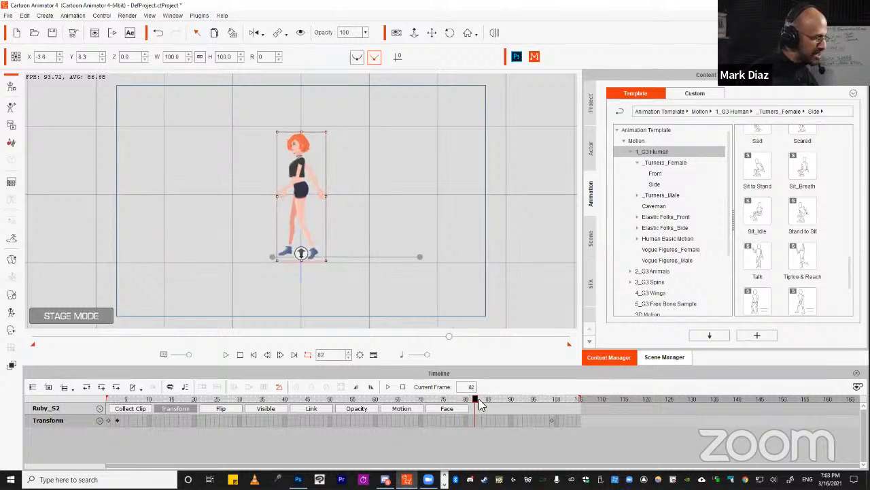
mouse_move(480, 404)
left_mouse_down()
mouse_move(491, 401)
mouse_move(469, 400)
mouse_move(479, 401)
left_mouse_up()
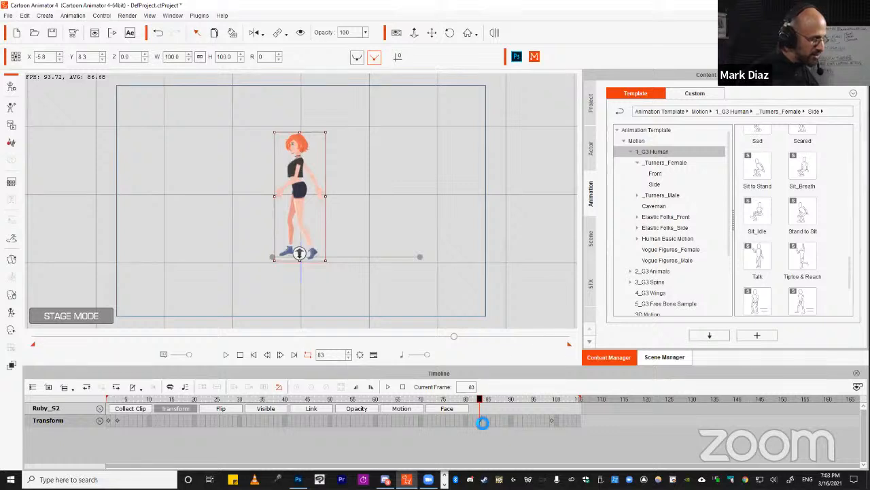
left_click_drag(483, 401, 515, 403)
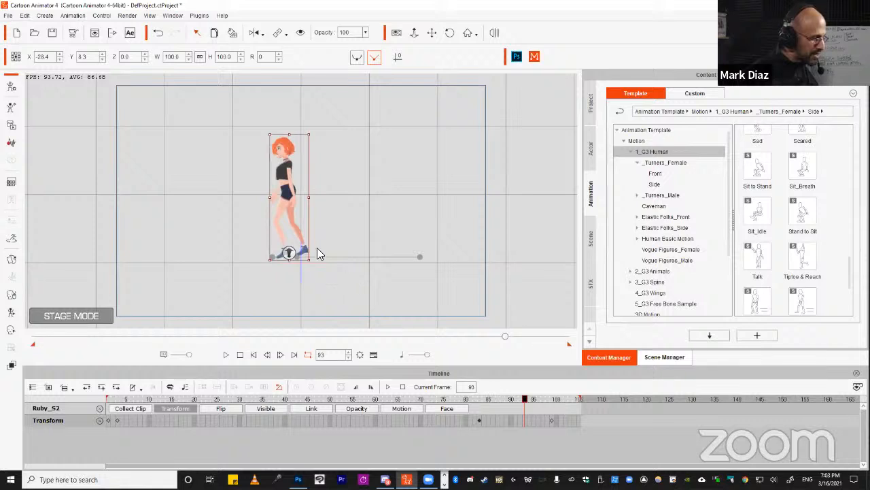
left_click_drag(299, 200, 287, 202)
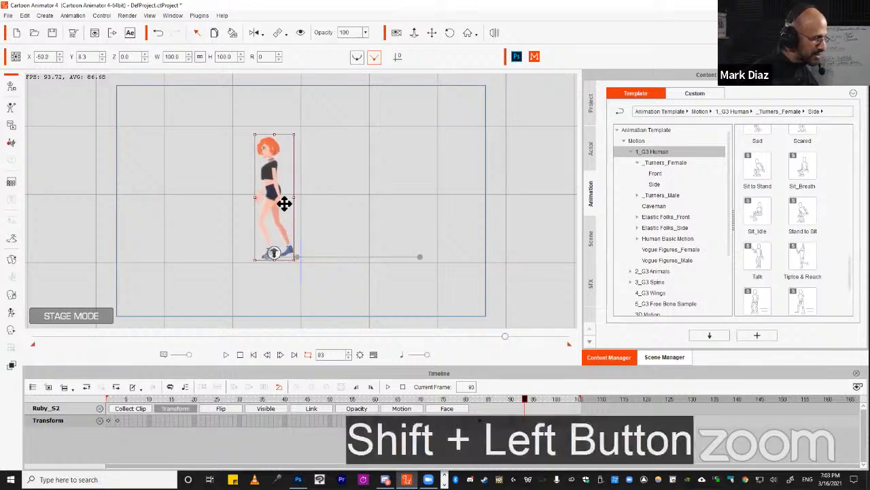
mouse_move(492, 395)
left_mouse_down()
mouse_move(525, 402)
mouse_move(476, 399)
left_mouse_up()
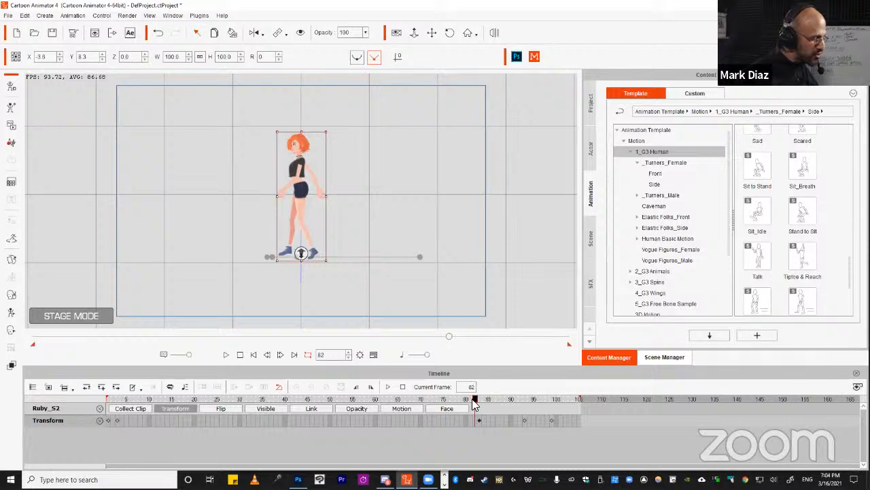
left_click_drag(475, 401, 572, 399)
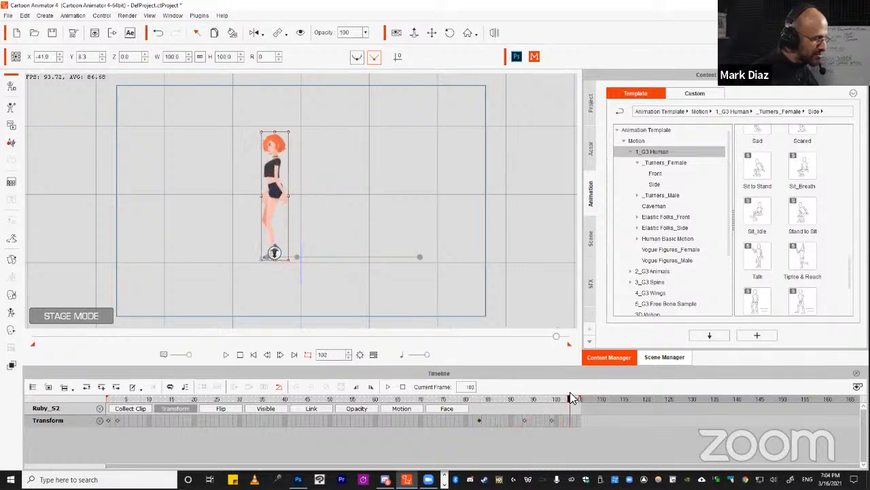
key("space")
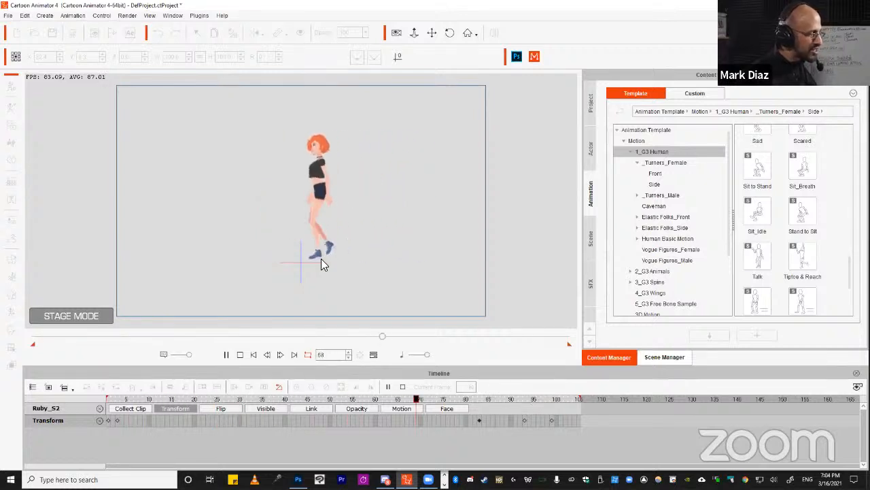
left_click(294, 249)
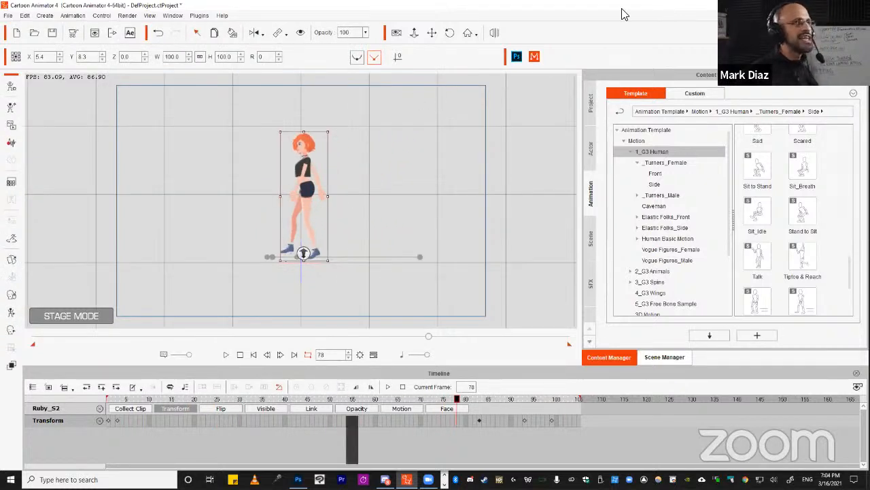
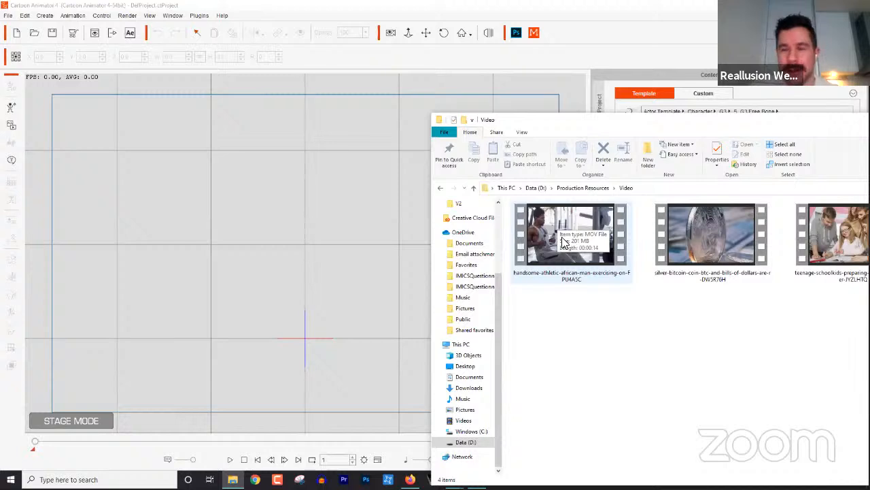
Import the video of the man exercising at the gym as an image layer and lower its opacity to 48
left_click_drag(595, 233, 225, 239)
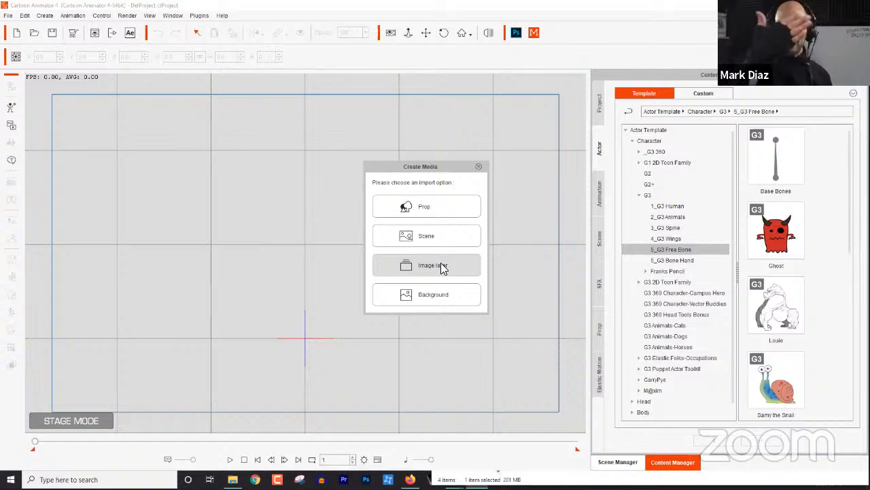
left_click(440, 265)
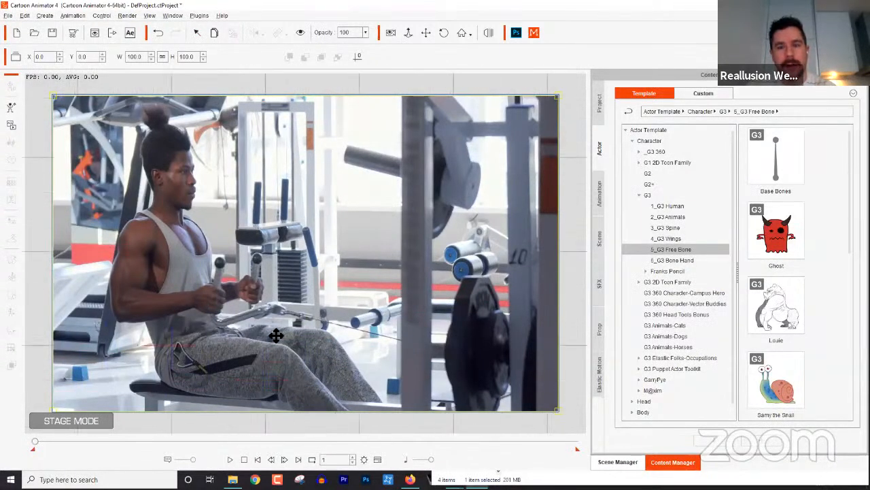
left_click(365, 32)
left_click_drag(368, 43, 356, 42)
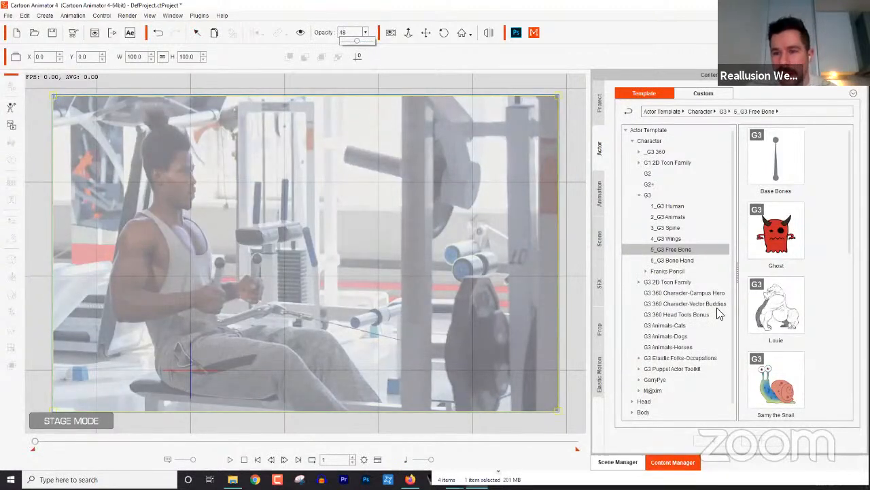
Add the Samy the Snail character from 5_G3 Free Bone and place it over the video at X 111.3, Y 39.8
left_click(782, 329)
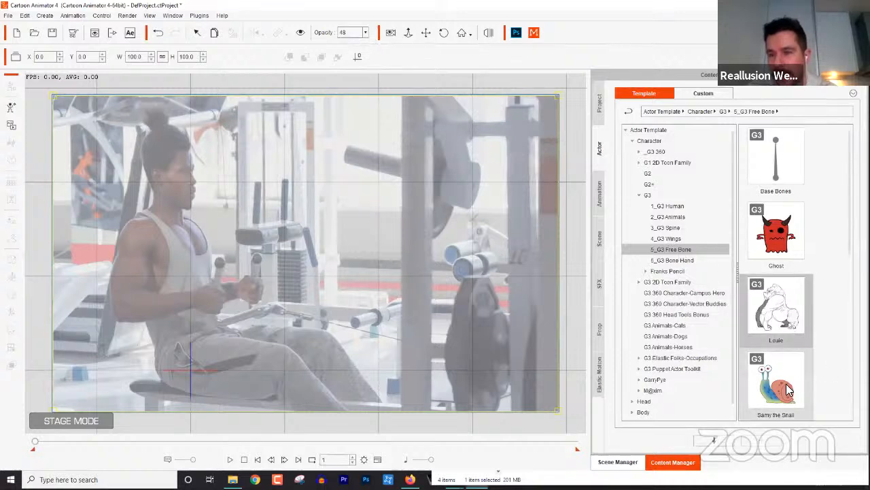
double_click(788, 387)
left_click_drag(787, 387, 282, 270)
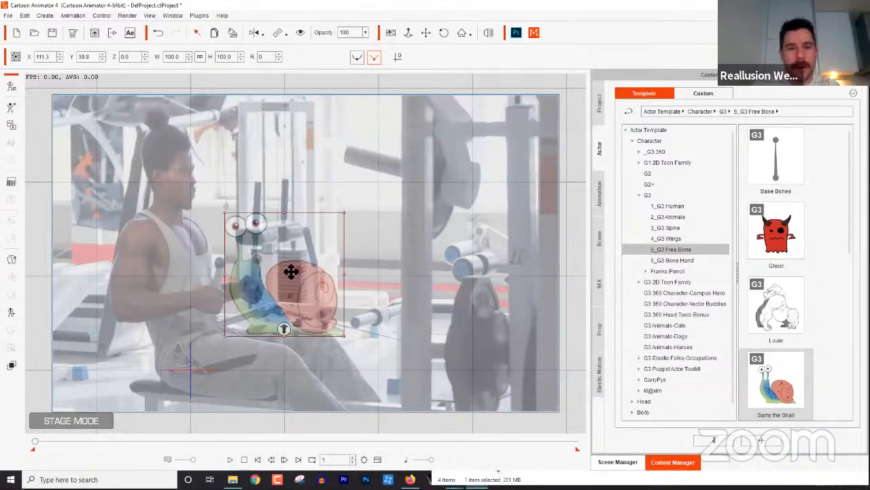
left_click_drag(418, 312, 544, 294)
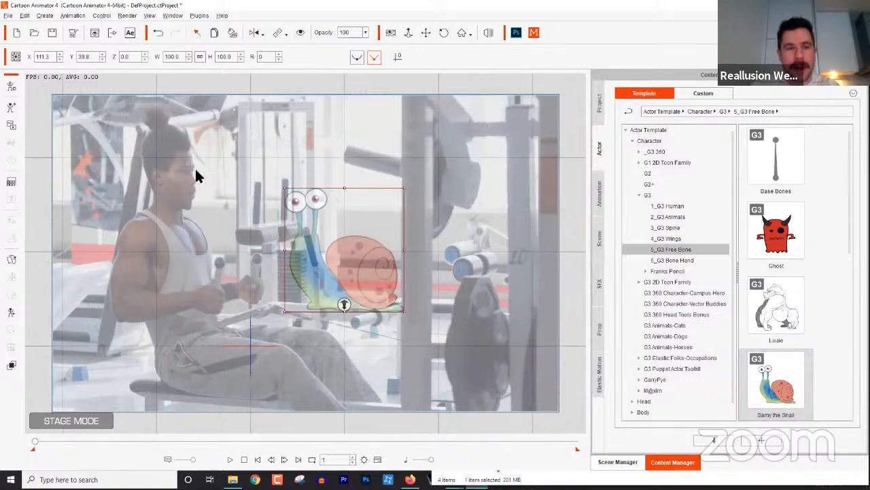
left_click_drag(423, 342, 375, 340)
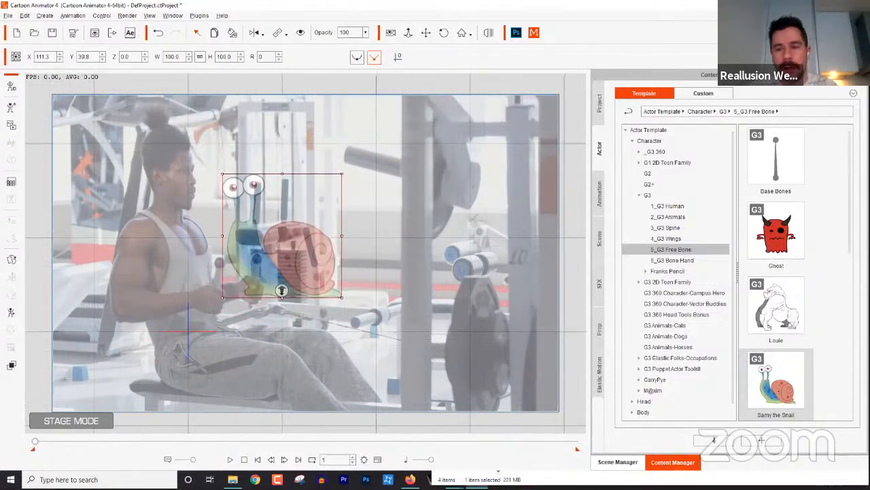
Delete the gym video's image layer from the scene, keeping Samy the Snail
left_click(631, 465)
left_click(674, 155)
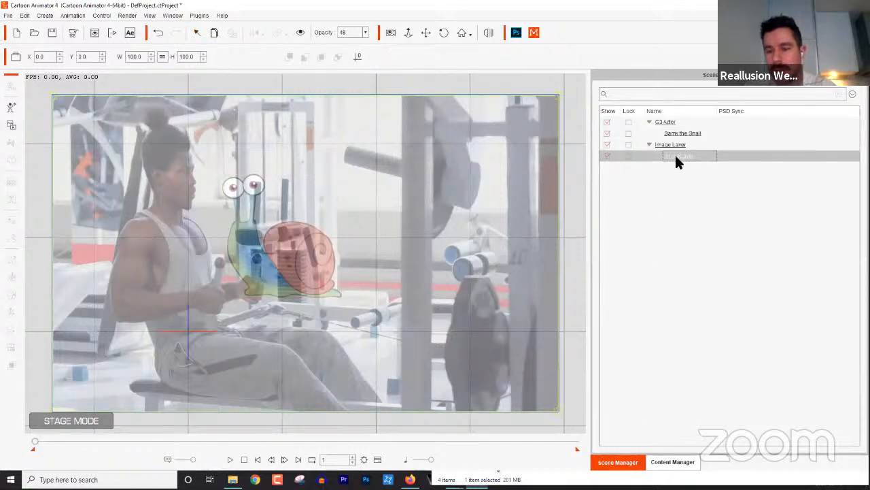
key("Delete")
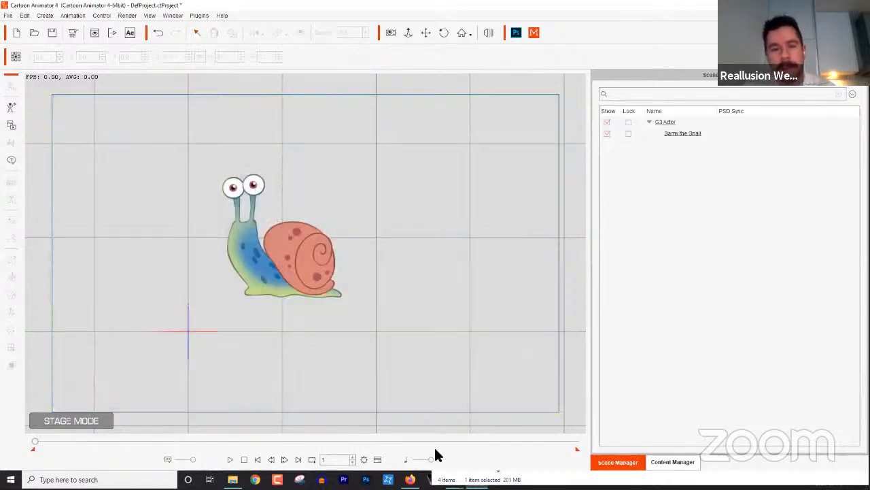
Switch to the Video folder in File Explorer and import the gym exercise video into the project as a background
key("alt+Tab")
key("alt+Tab")
key("alt+Tab")
key("alt+Tab")
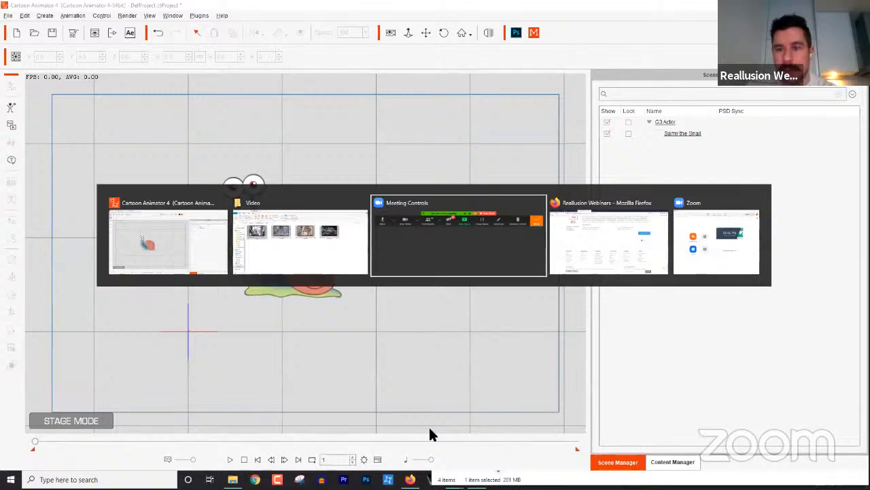
key("alt+Tab")
key("alt+Tab")
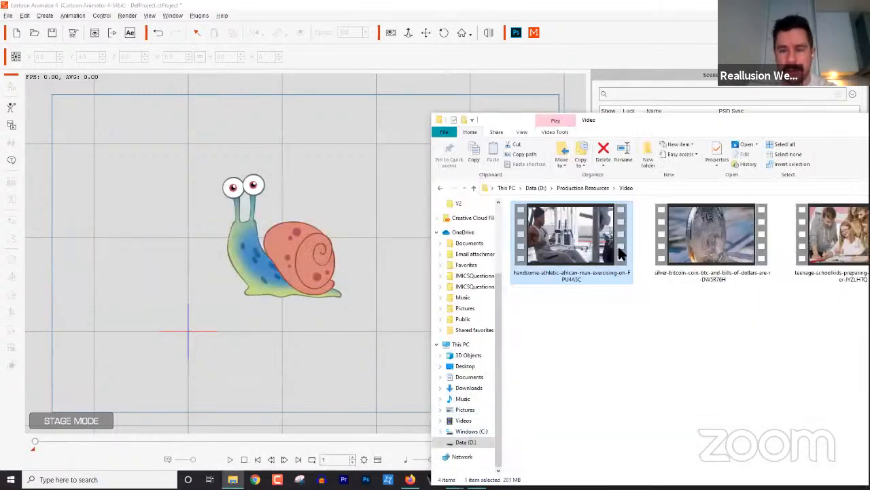
left_click_drag(586, 243, 321, 159)
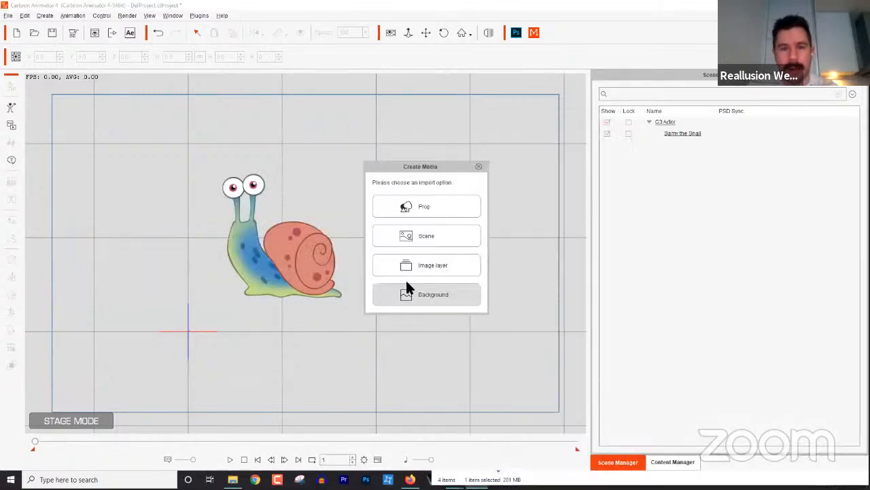
left_click(420, 294)
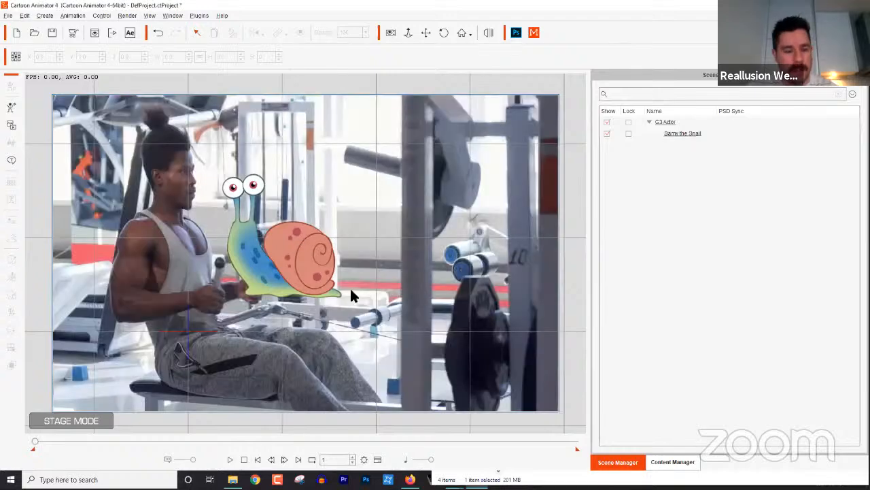
Play back the scene to examine the background video behind the snail, and return to the first frame
left_click_drag(386, 314, 420, 307)
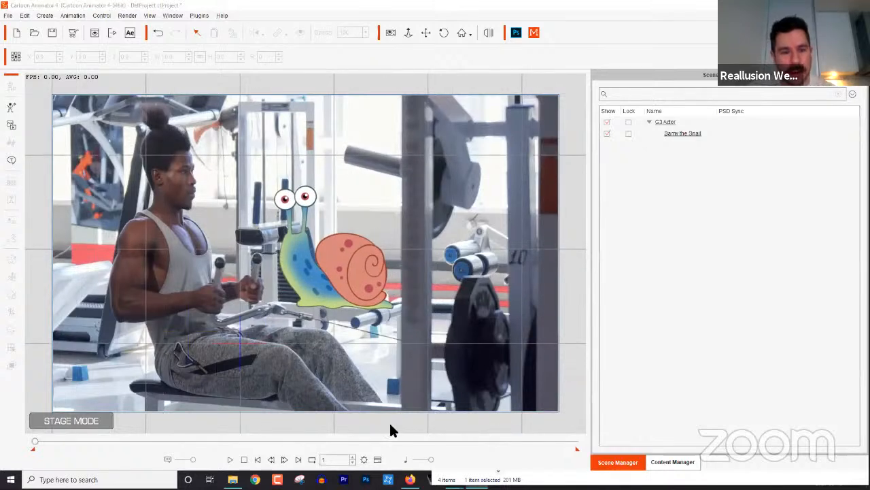
key("space")
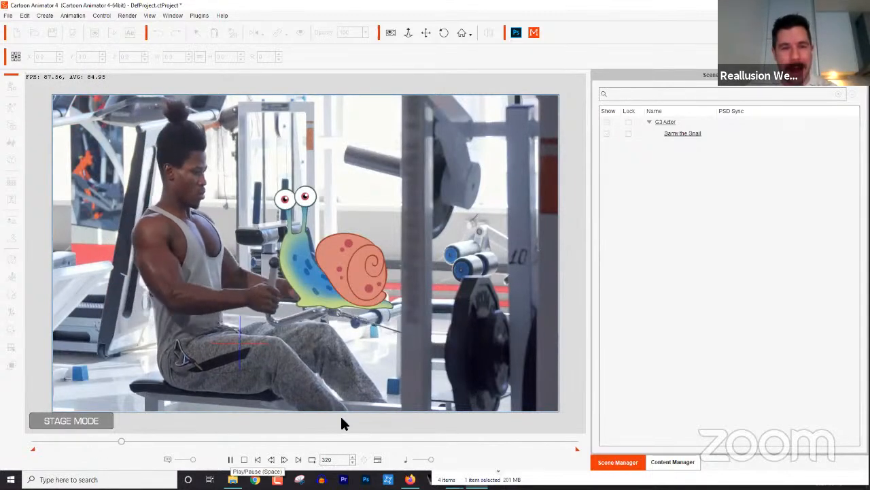
key("space")
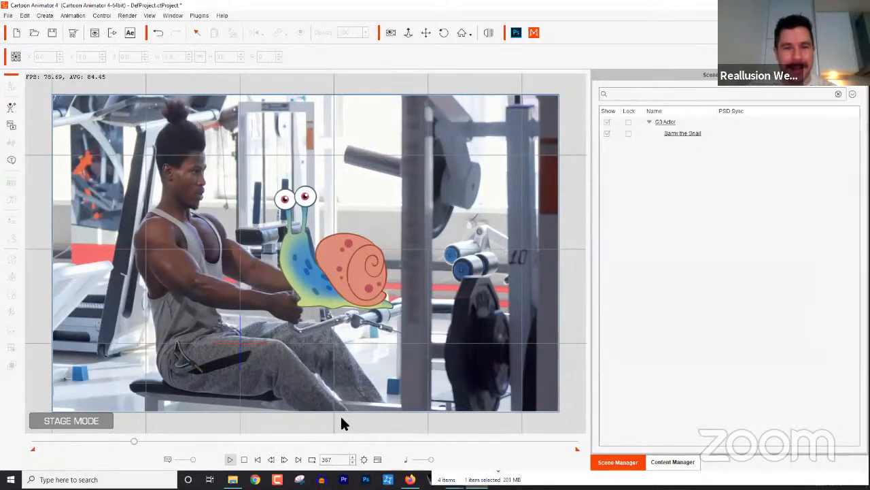
left_click_drag(133, 441, 25, 448)
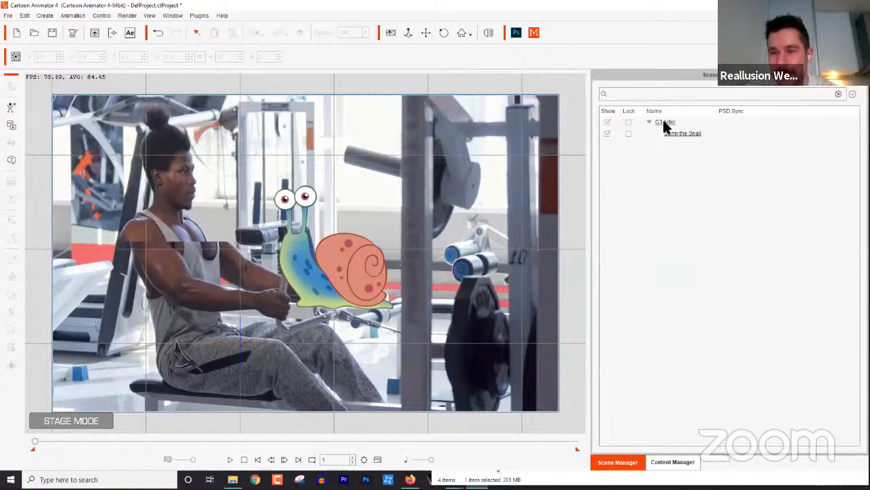
Undo the background video import
left_click(687, 464)
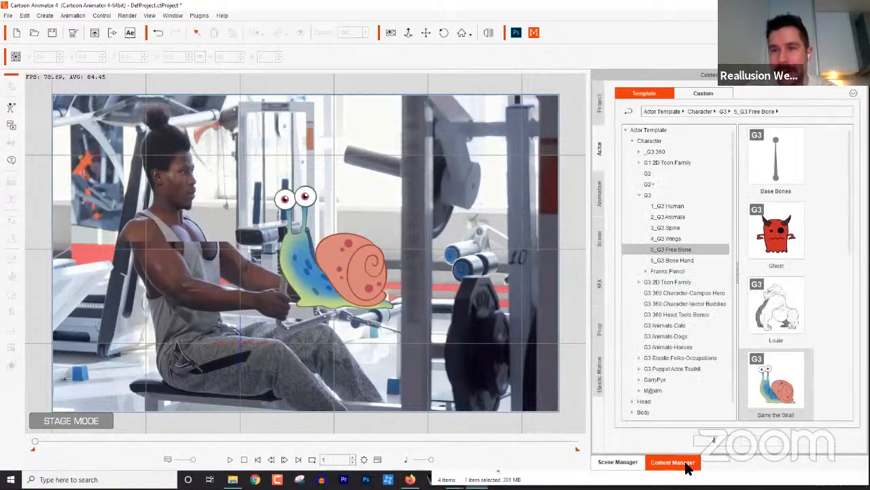
left_click(631, 464)
key("ctrl+z")
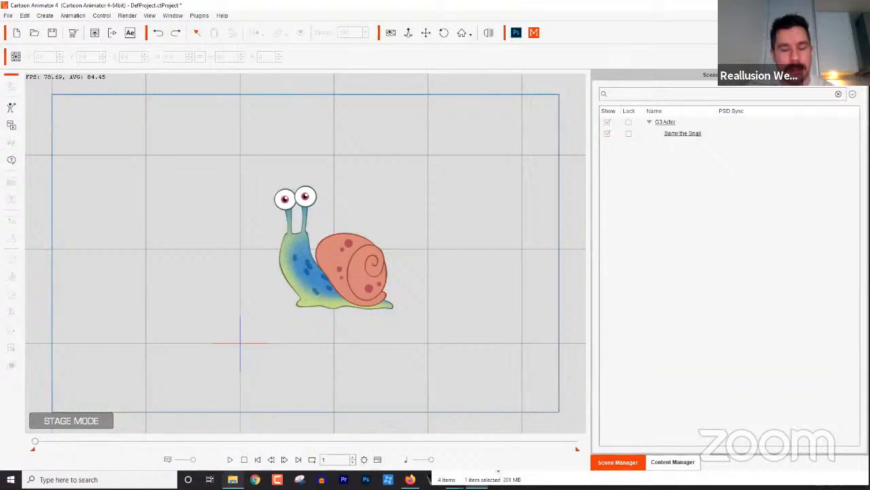
Import the gym exercise video from the Video folder in File Explorer as a prop
mouse_move(233, 480)
left_click(240, 441)
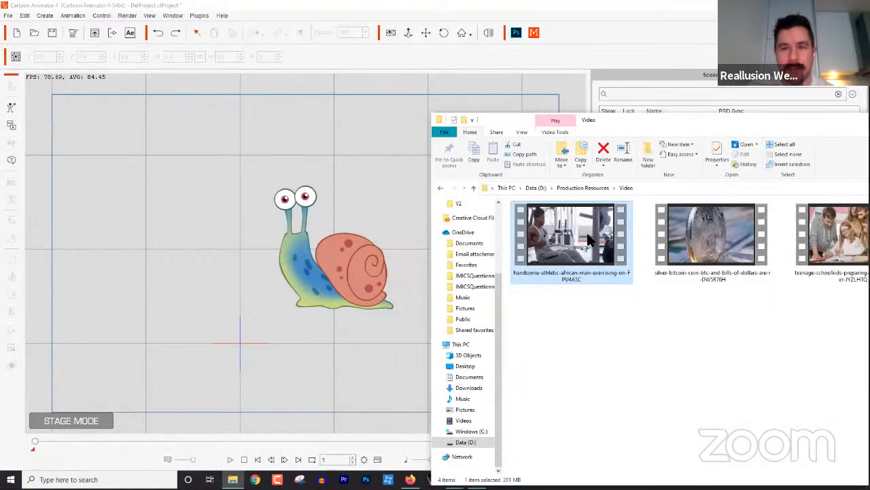
left_click_drag(589, 238, 229, 169)
left_click(418, 203)
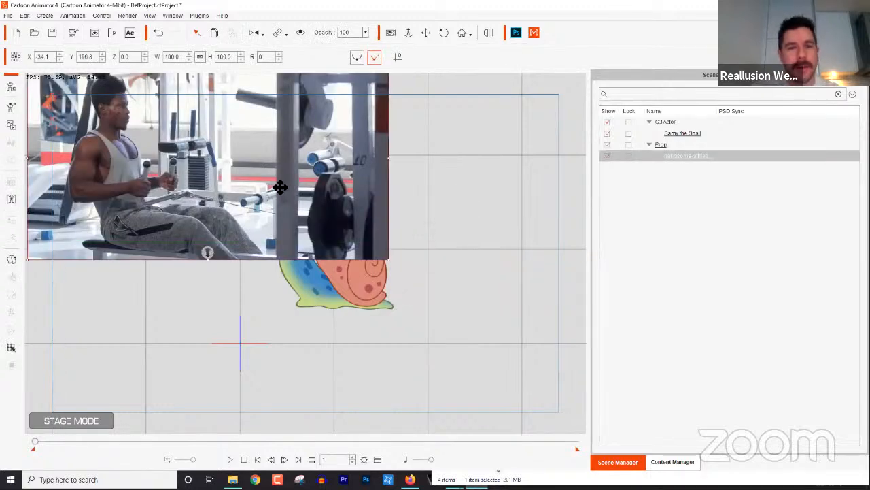
Scale the video prop down to 54.0 and place it over the snail at X 70.7, Y 89.1
left_click_drag(280, 187, 379, 251)
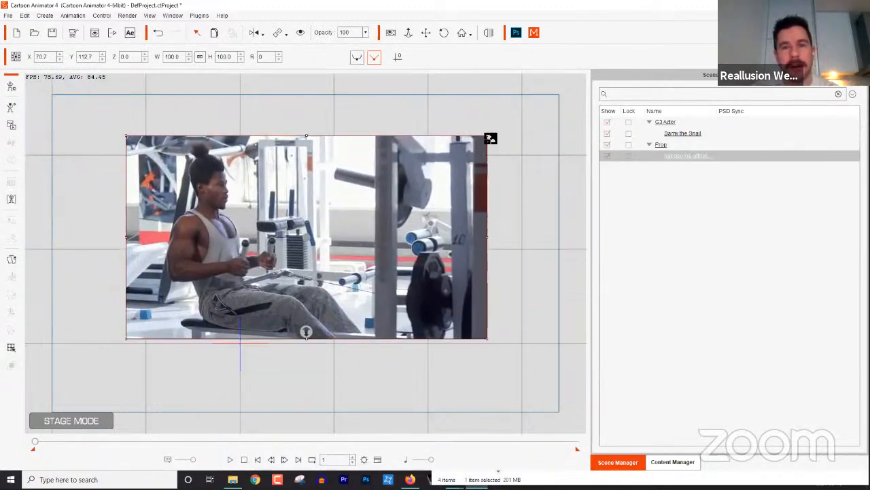
left_click_drag(491, 138, 400, 187)
left_click_drag(362, 246, 229, 175)
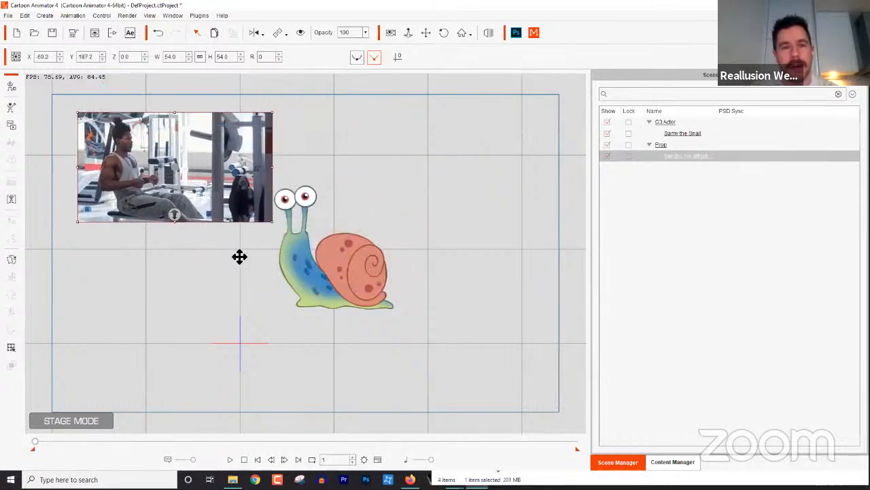
left_click_drag(239, 256, 348, 279)
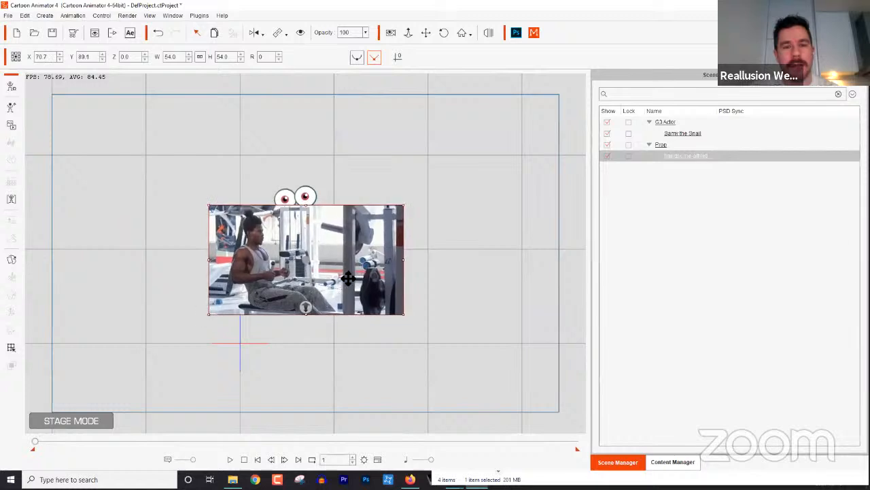
Send the video prop behind the snail at Z -45.0, enlarge it to 83.1 and place it at X 73.2, Y 125.0
left_click_drag(312, 307, 329, 301)
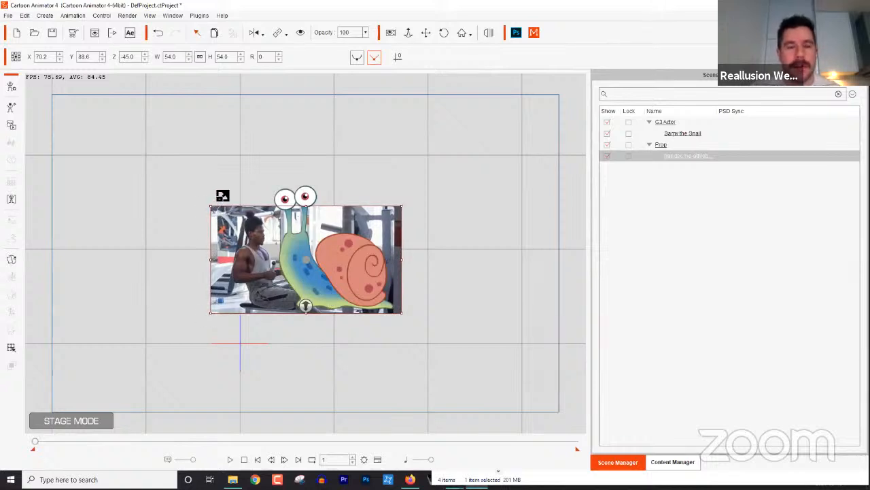
left_click_drag(211, 206, 146, 213)
left_click_drag(220, 262, 223, 228)
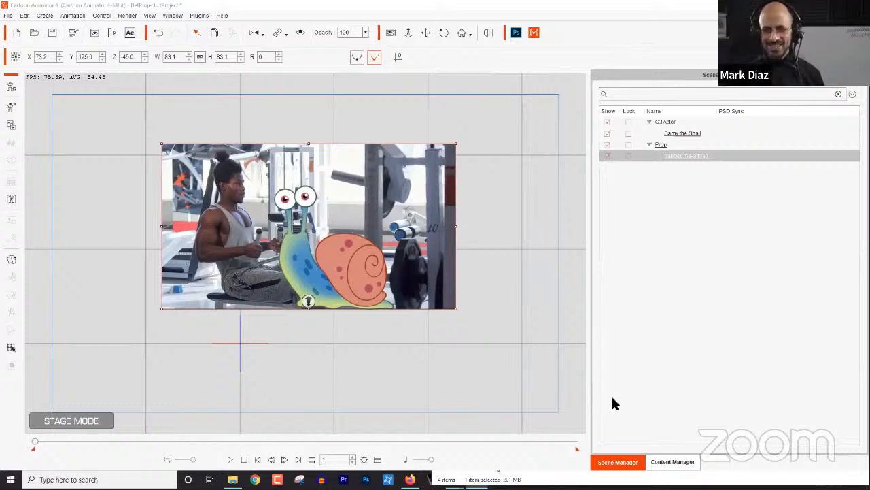
Start a new project without saving the current one and add the Athletic Tim_S2 character from 1_G3 Human to the stage
left_click(677, 462)
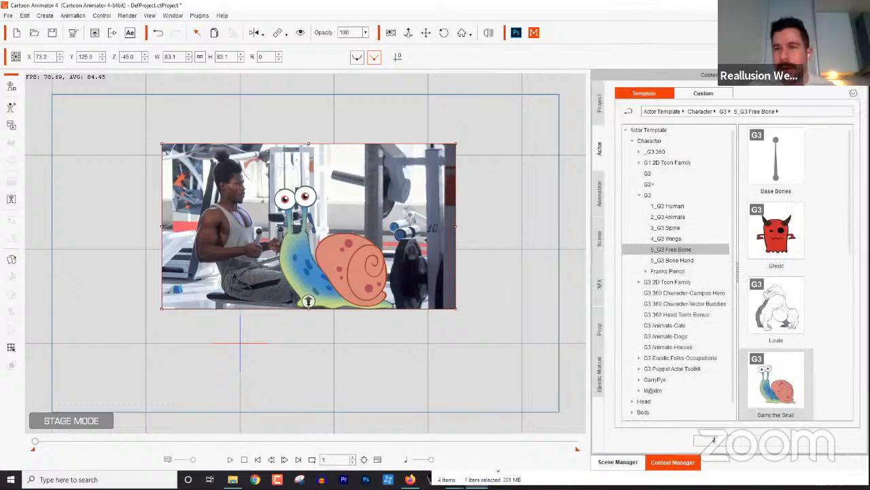
left_click(668, 205)
left_click(17, 34)
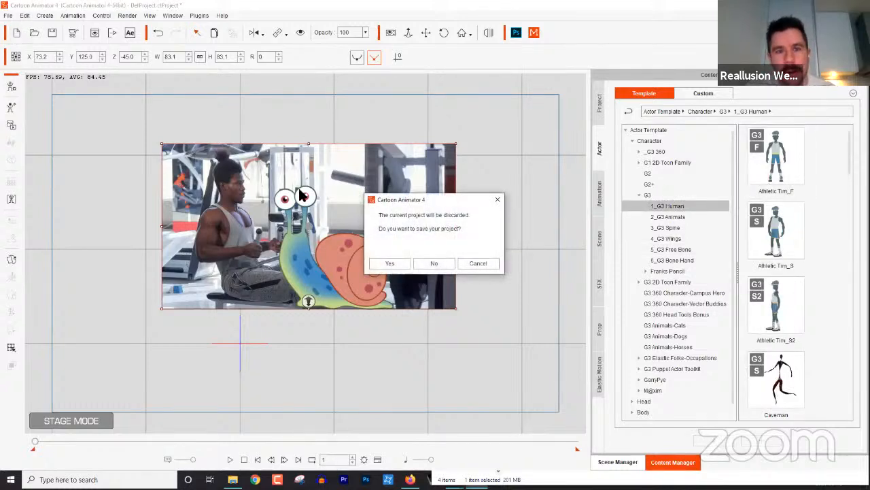
left_click(422, 261)
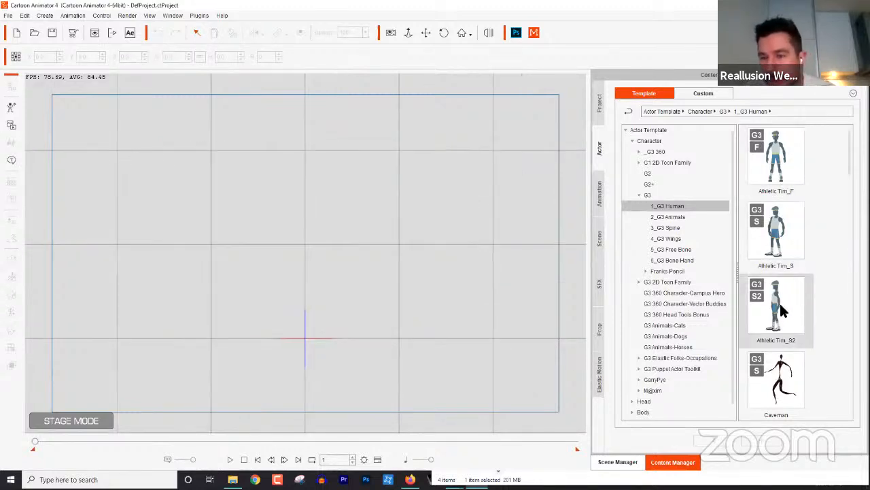
left_click_drag(780, 303, 341, 267)
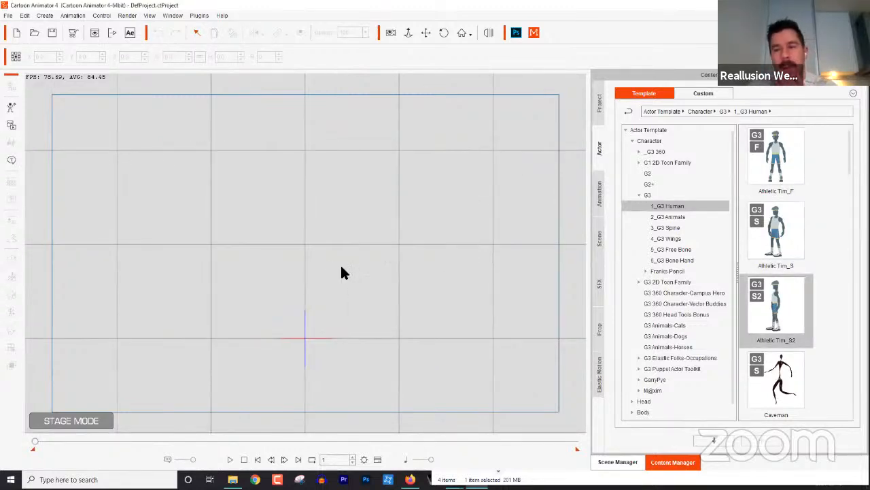
Apply the Walk(2L) action to the Athletic Tim character and play back the walk up to frame 65
right_click(347, 245)
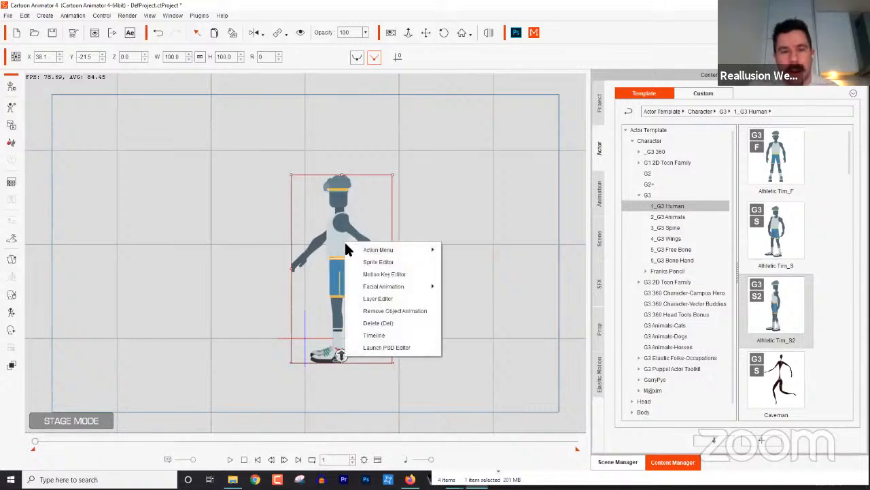
mouse_move(379, 256)
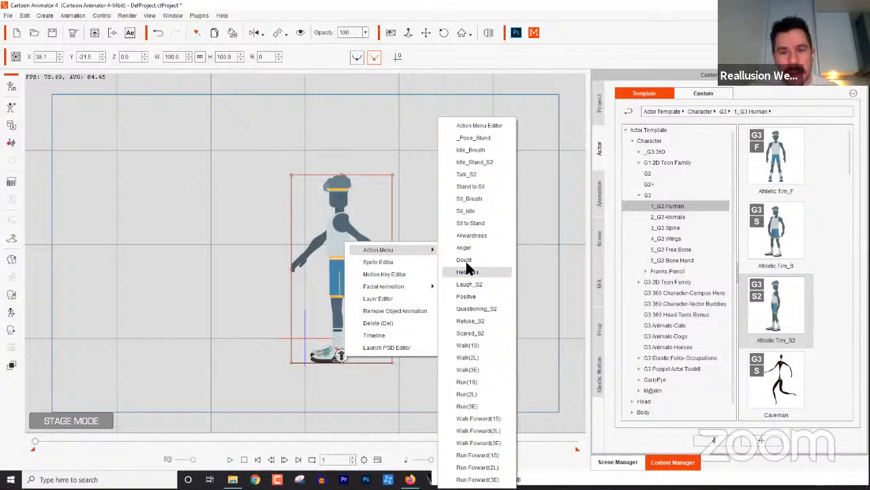
left_click(480, 358)
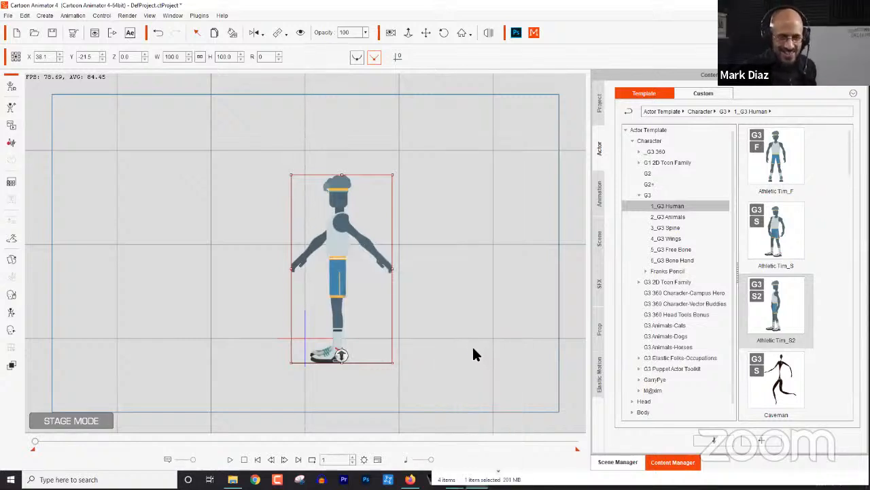
key("space")
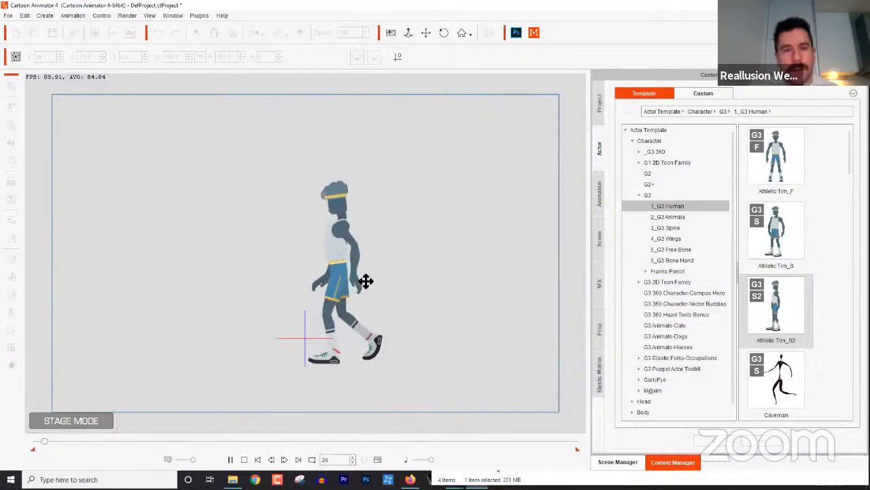
key("space")
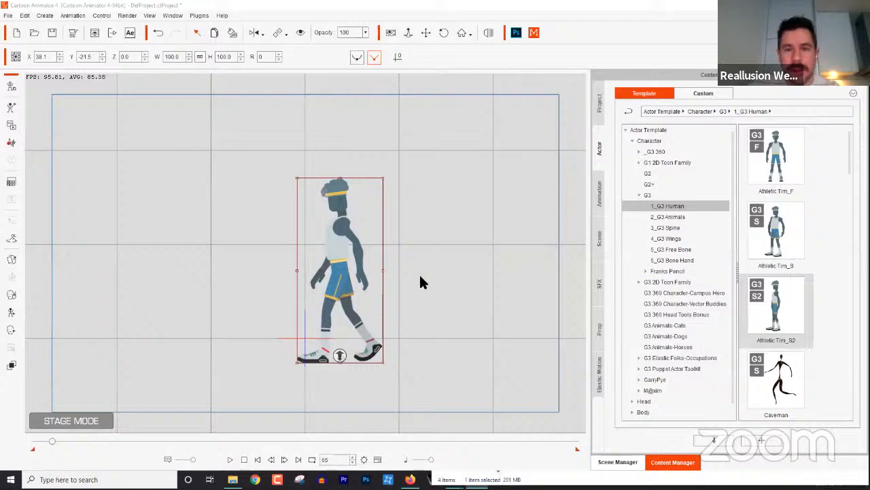
Move the character forward in its walking direction at frame 65, and place it at X -255.0, Y -27.0 at frame 29
left_click_drag(243, 264, 243, 272)
left_click_drag(264, 307, 262, 341)
mouse_move(229, 306)
left_mouse_down()
mouse_move(321, 300)
mouse_move(327, 377)
left_mouse_up()
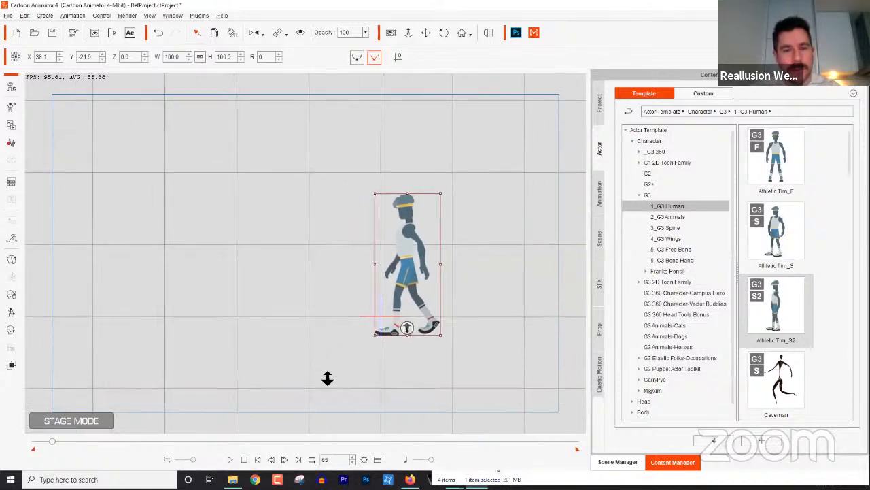
mouse_move(409, 270)
left_mouse_down()
mouse_move(164, 267)
mouse_move(274, 272)
mouse_move(220, 263)
mouse_move(245, 270)
mouse_move(358, 259)
mouse_move(171, 261)
mouse_move(274, 261)
mouse_move(291, 271)
left_mouse_up()
left_click_drag(52, 440, 39, 440)
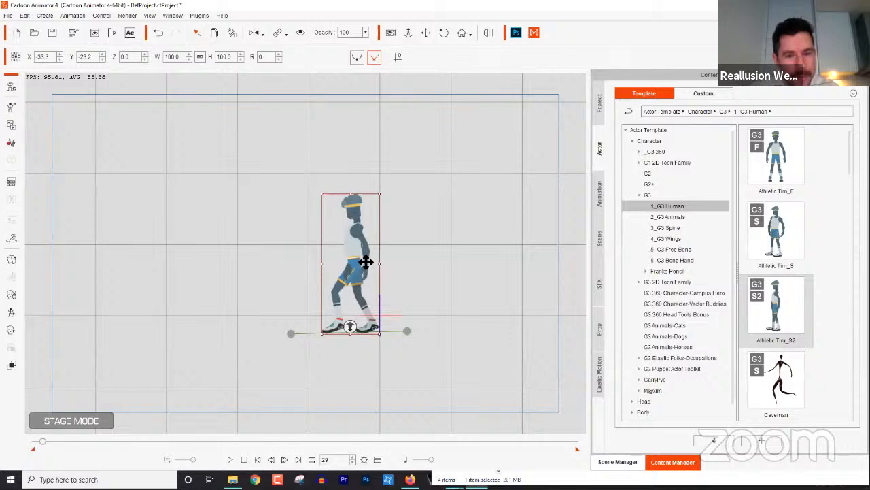
left_click_drag(365, 261, 204, 266)
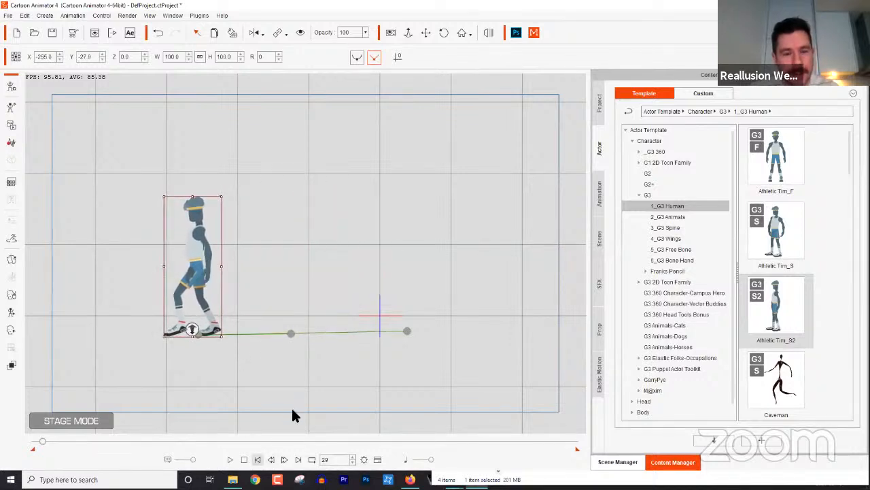
Play back the walk twice from the first frame to check the character's travel, and go to frame 28
left_click(258, 459)
key("space")
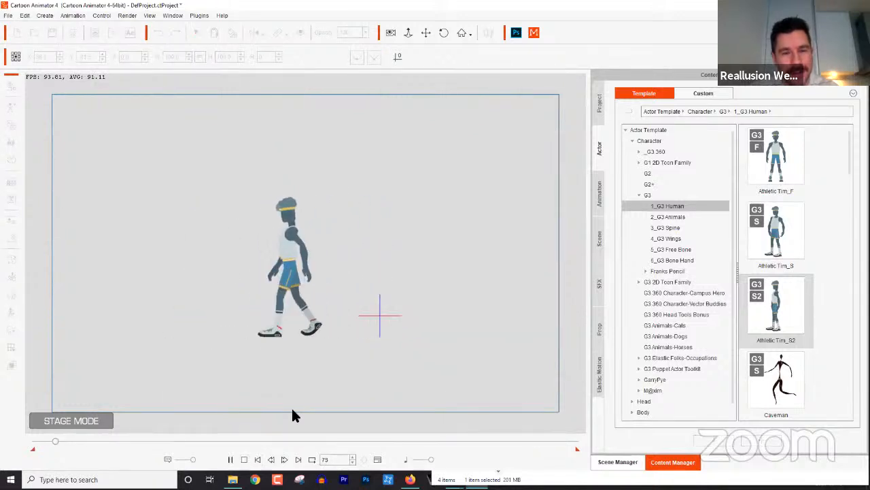
left_click(258, 459)
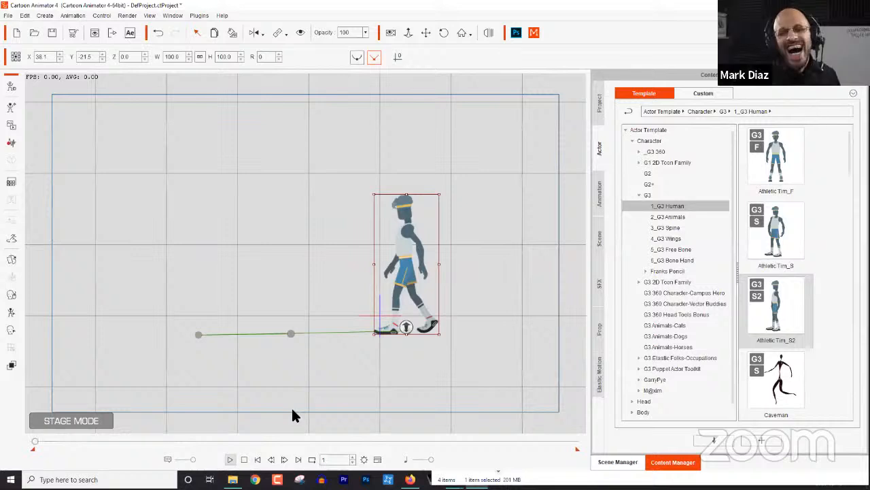
key("space")
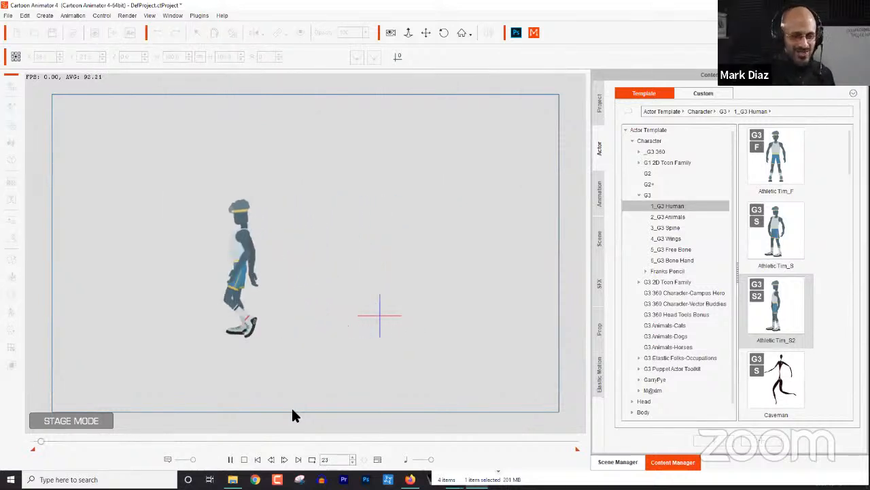
key("space")
left_click_drag(43, 439, 42, 440)
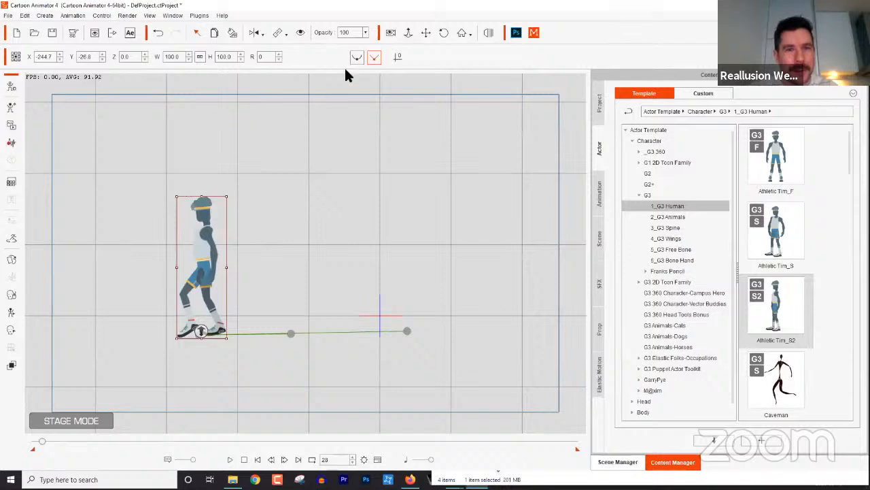
Flip the Athletic Tim character horizontally at frame 28, and flip it again at frame 1
left_click(255, 34)
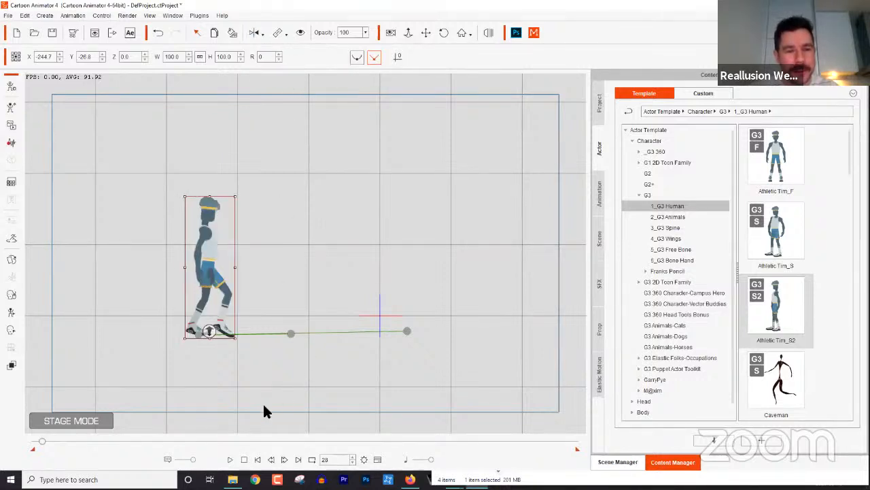
key("Home")
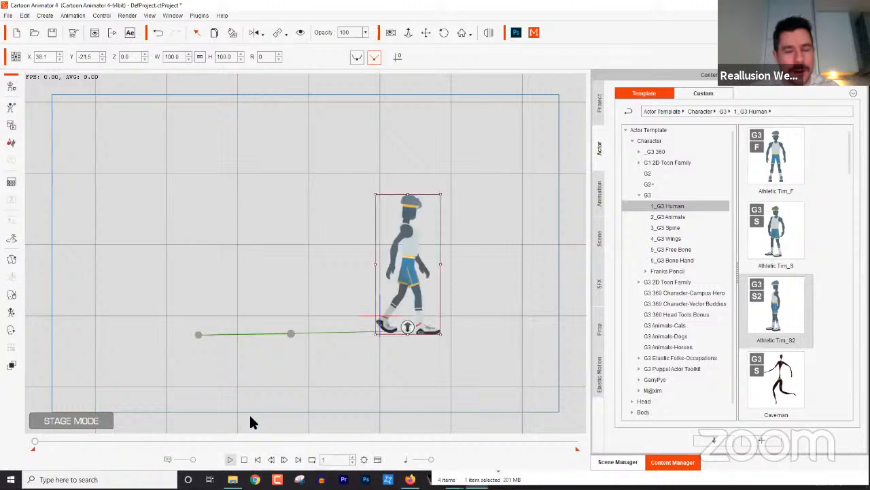
left_click(256, 34)
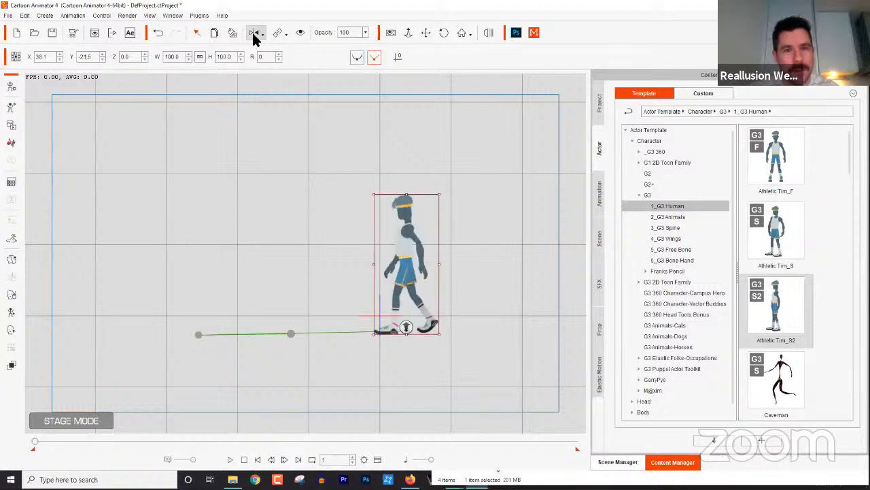
Play back the walk from the first frame repeatedly to check where the character changes facing direction
key("space")
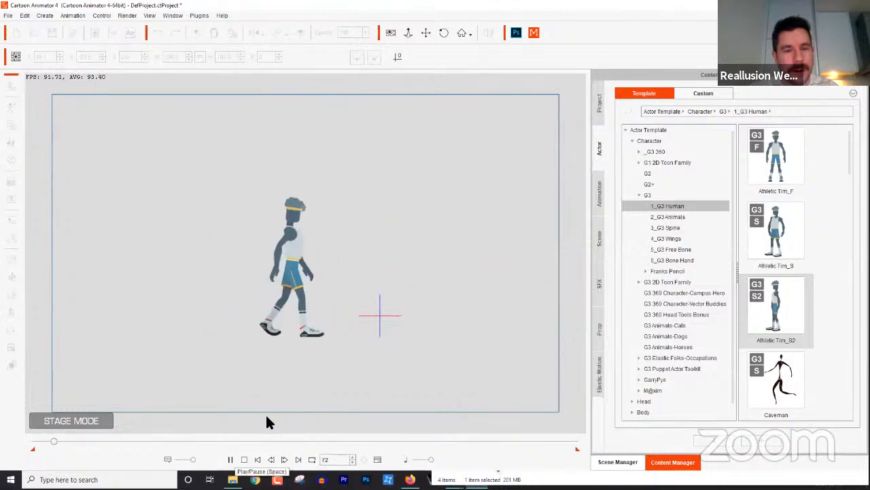
key("space")
key("space")
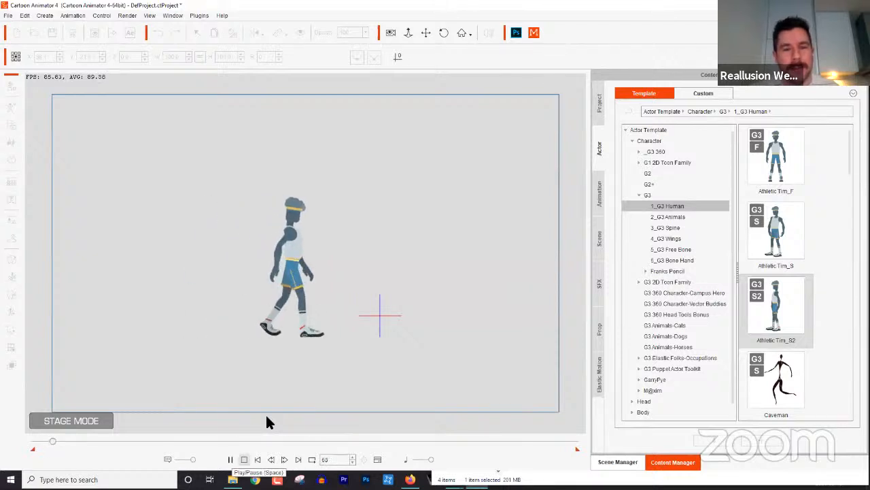
key("space")
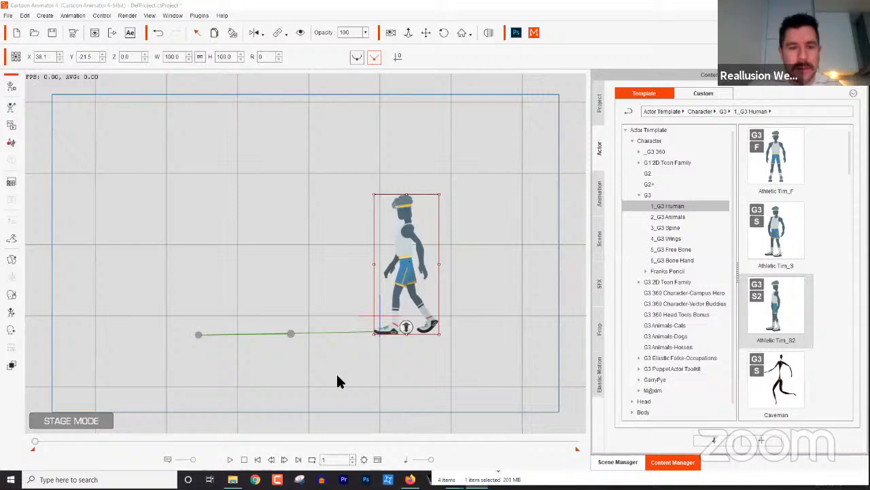
Switch to Firefox and search the web in a new tab for "2d facial mocap suite"
left_click(410, 479)
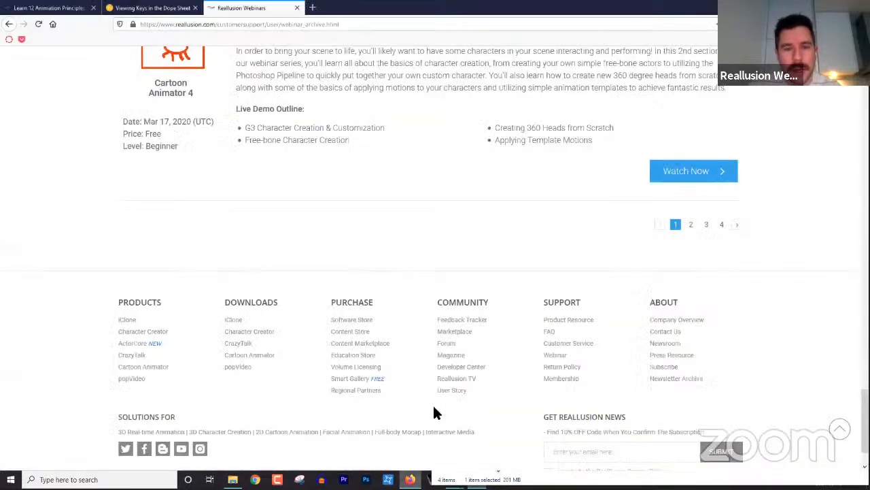
left_click(312, 7)
type("2")
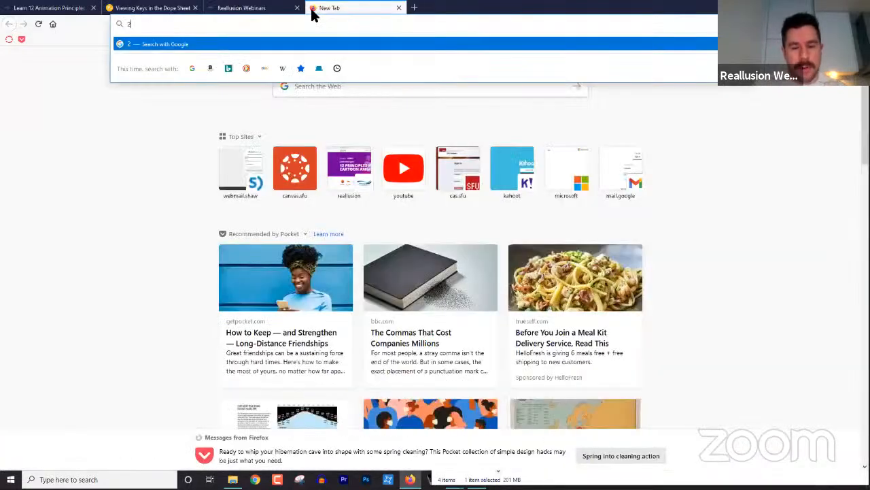
type("d facial mo")
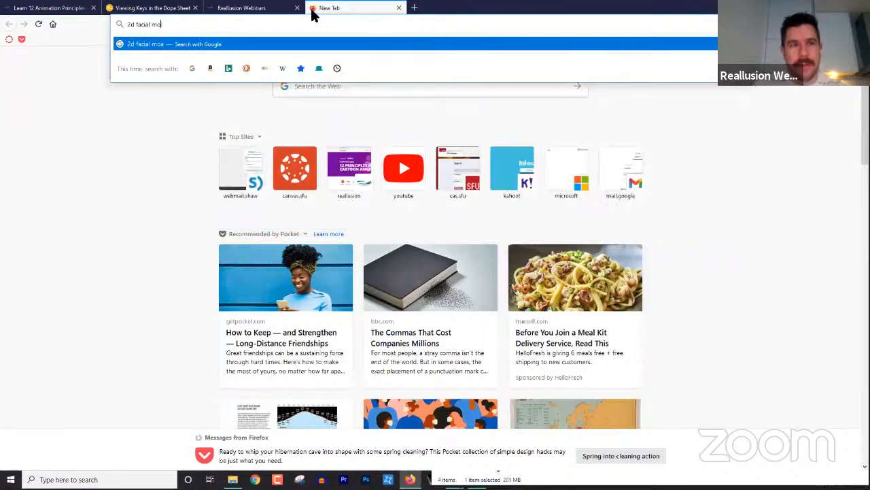
type("cap suite")
key("Return")
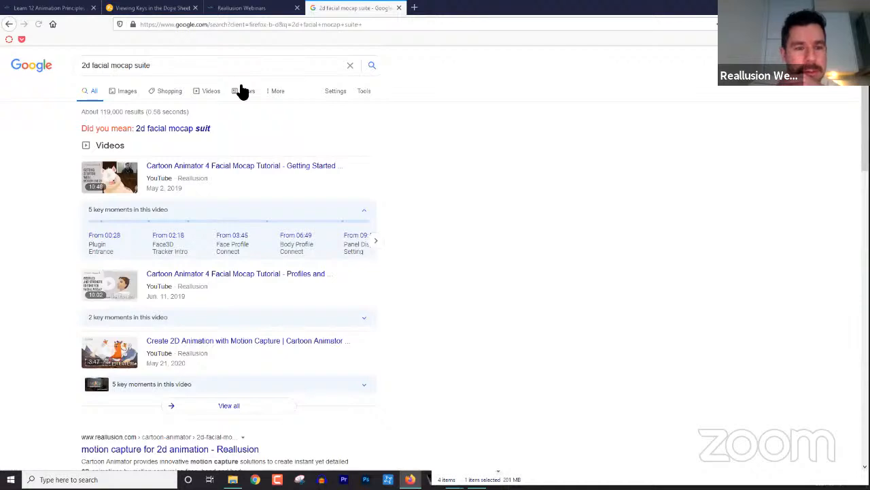
Open Reallusion's motion capture for 2D animation page from the search results and go on to its store page
scroll(285, 231, "down", 3)
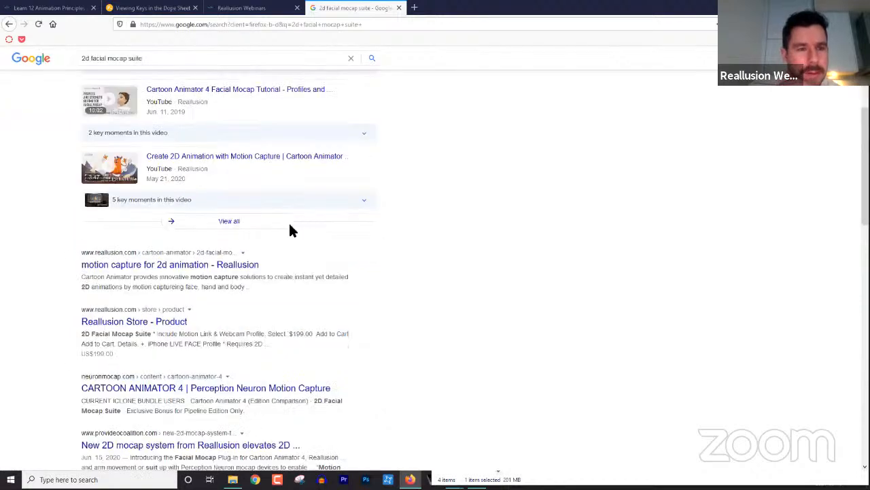
left_click(209, 270)
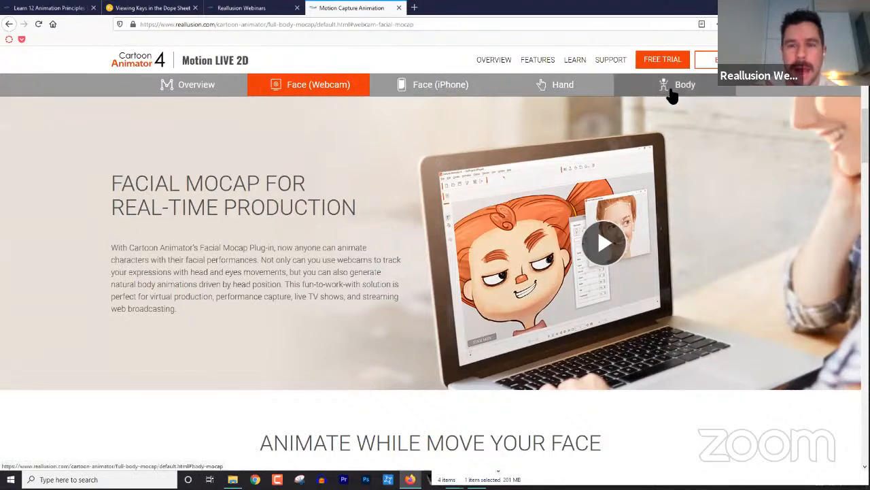
left_click(707, 60)
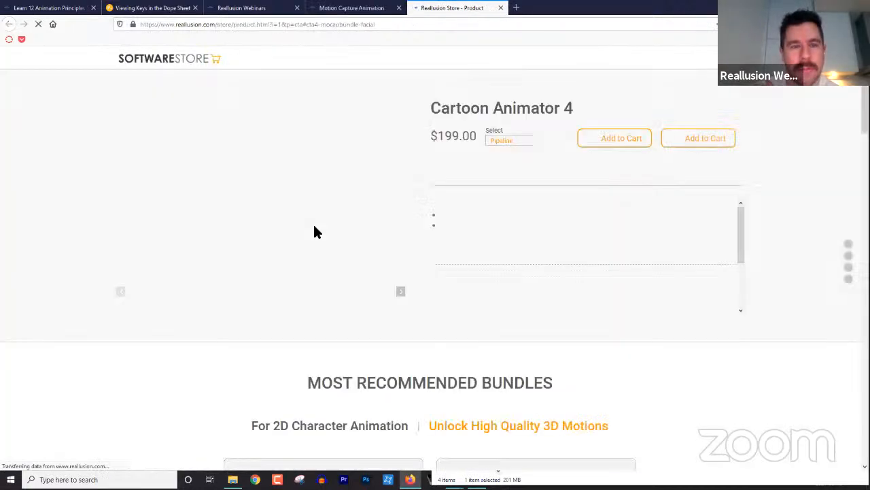
Examine the bundles offered for 2D mocap animation, including the details of the CTA Facial Mocap Bundle
scroll(316, 232, "down", 6)
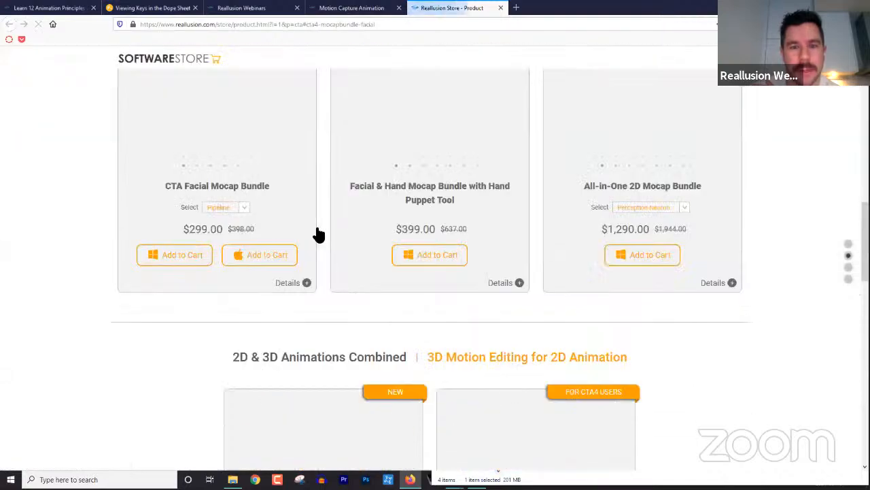
scroll(317, 230, "down", 4)
scroll(316, 230, "up", 7)
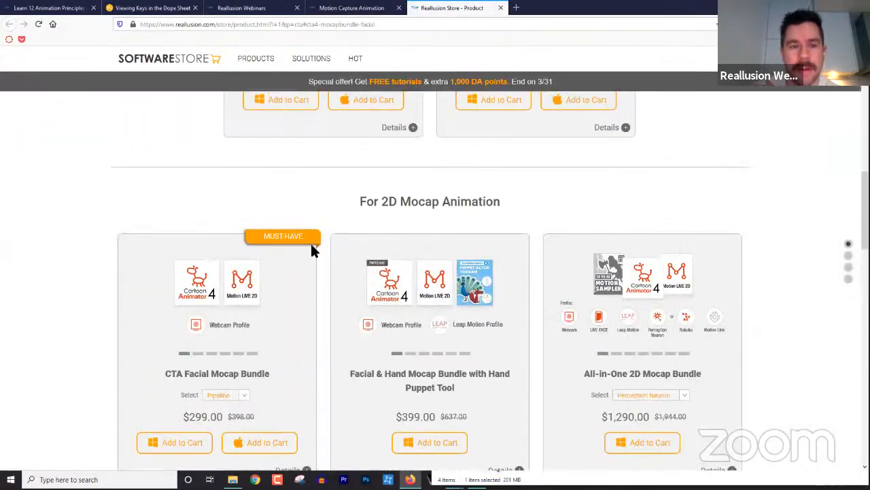
scroll(315, 252, "down", 2)
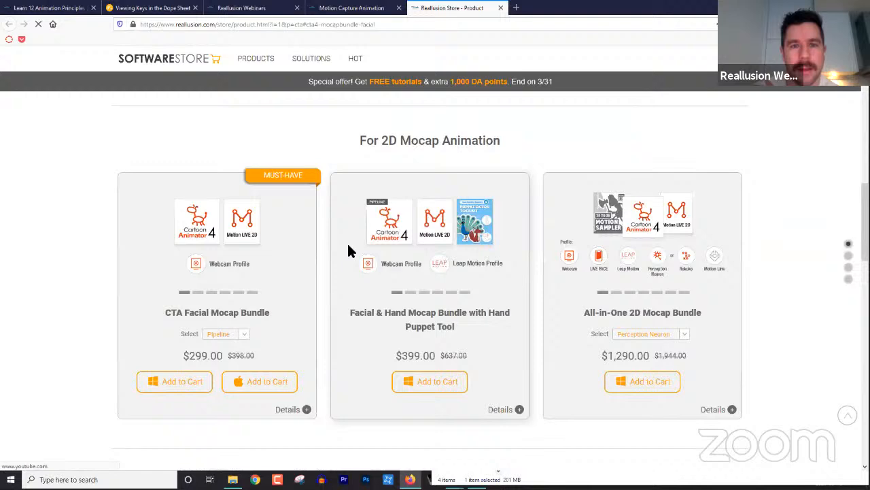
left_click(347, 245)
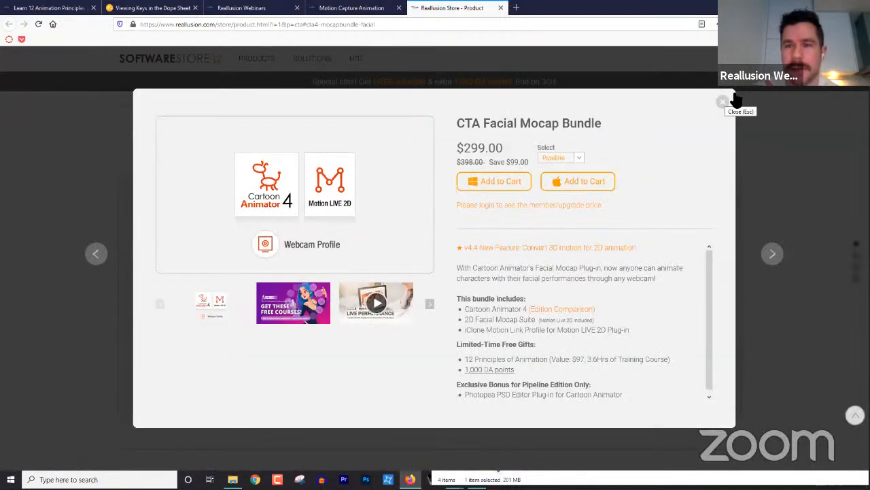
left_click(734, 96)
scroll(393, 253, "down", 2)
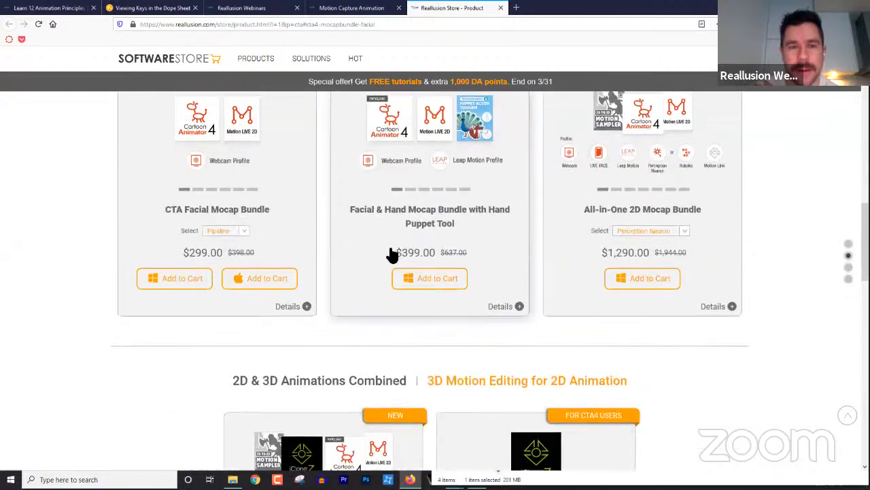
scroll(391, 252, "up", 2)
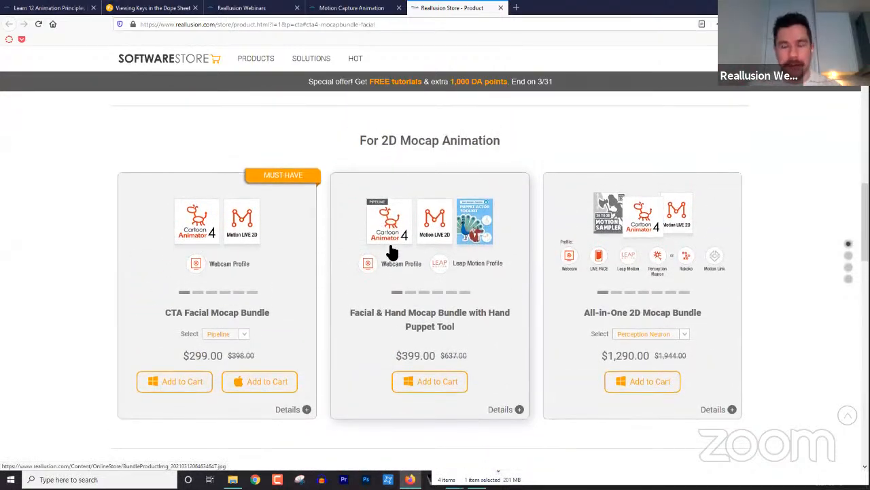